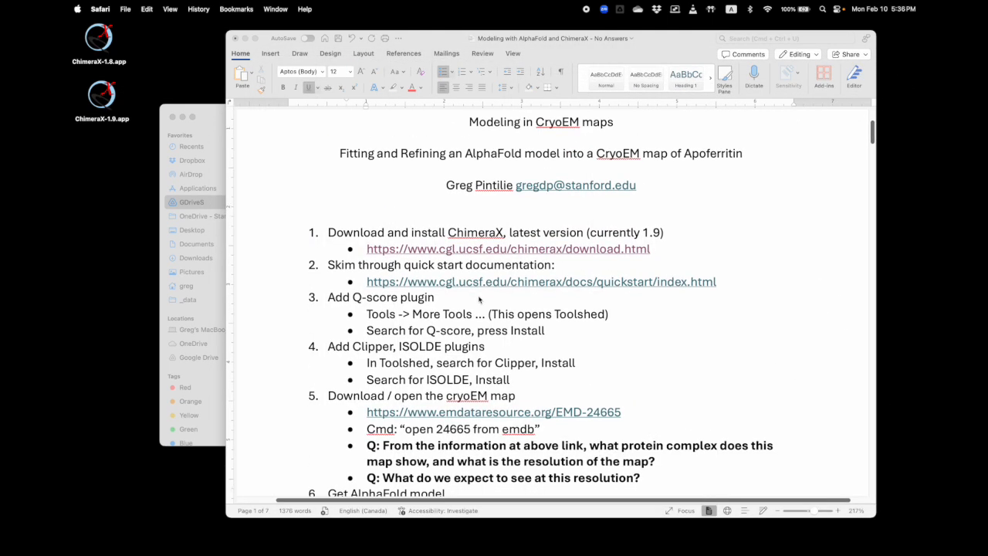
Launch ChimeraX 1.9 from the desktop and open the Toolshed for additional tools
{"action": "scroll", "coordinate": [479, 299], "scroll_direction": "down", "scroll_amount": 2}
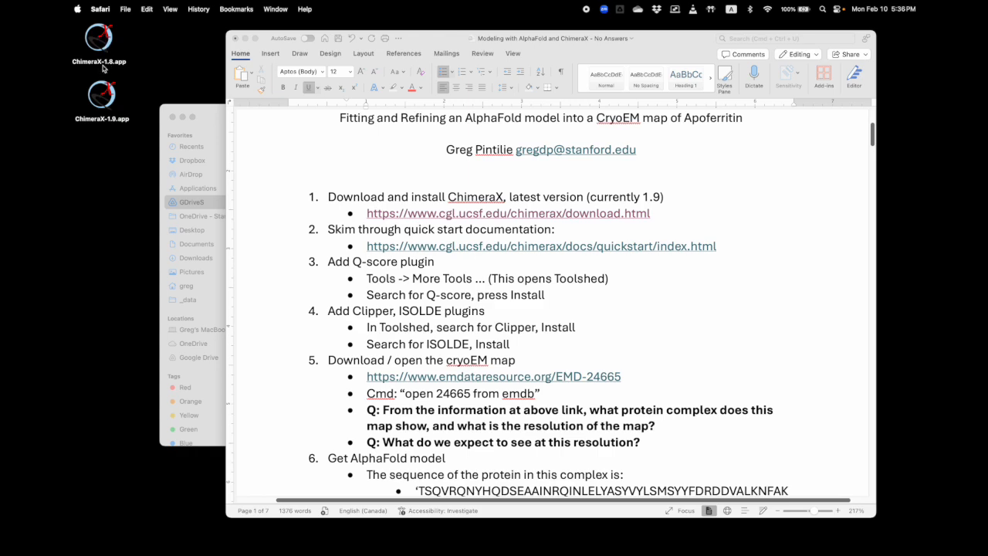
{"action": "double_click", "coordinate": [101, 95]}
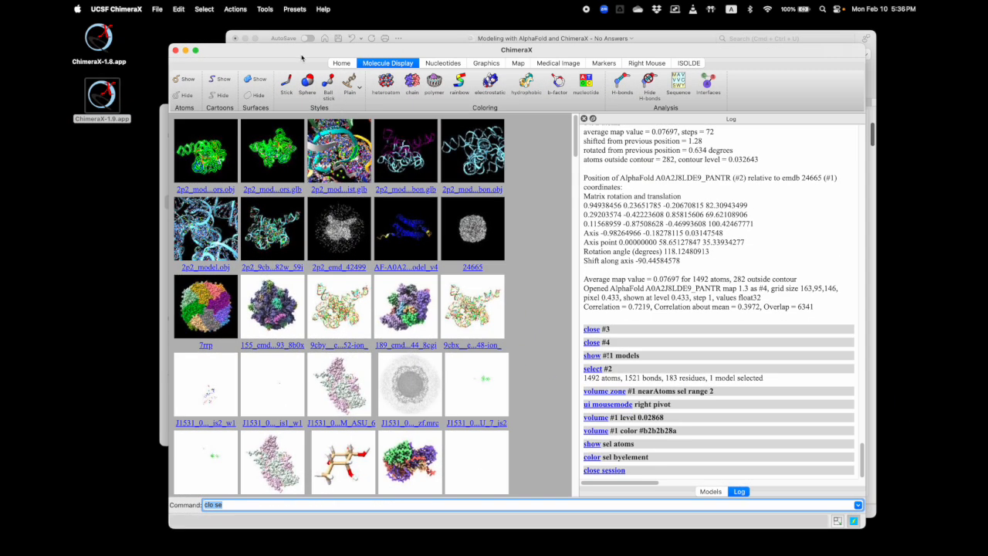
{"action": "left_click_drag", "start_coordinate": [301, 58], "coordinate": [289, 49]}
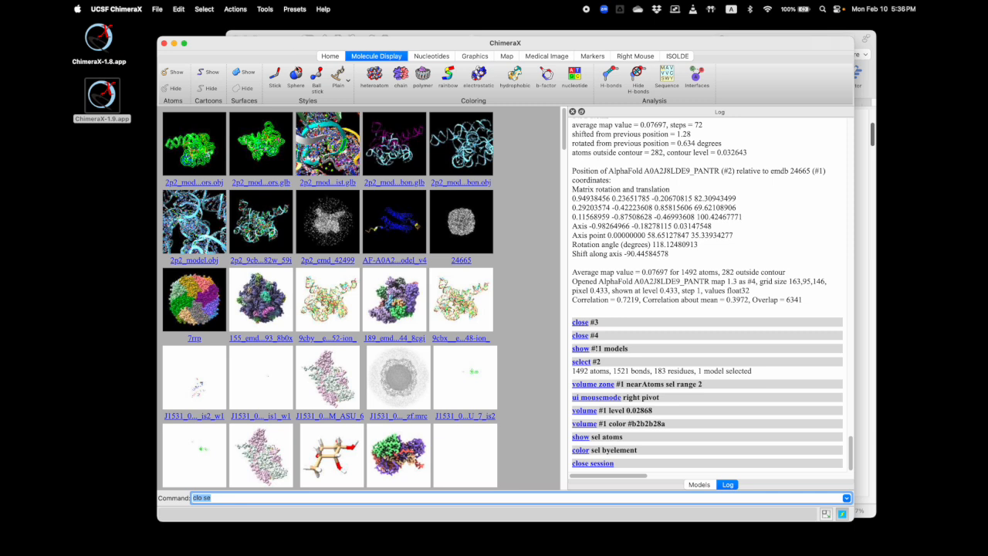
{"action": "left_click", "coordinate": [265, 9]}
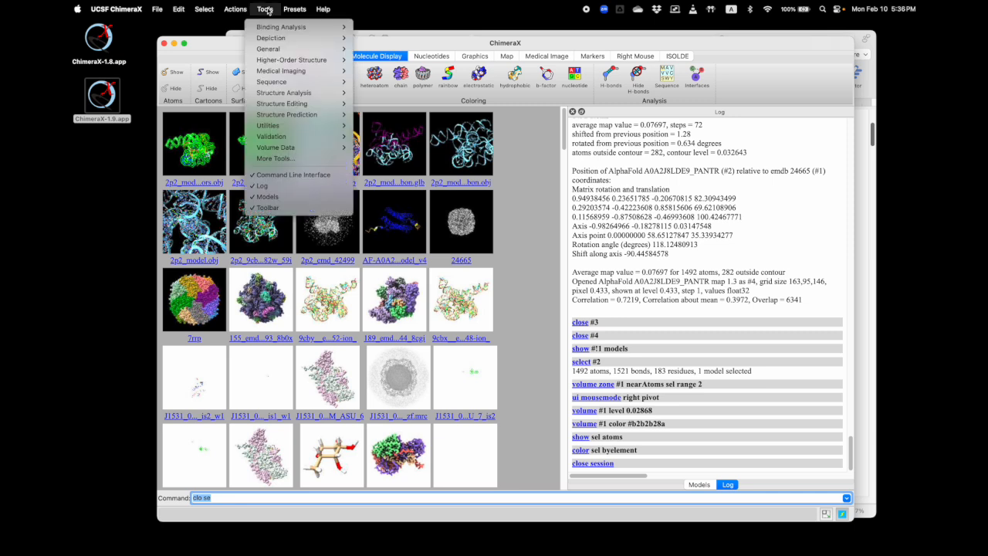
{"action": "mouse_move", "coordinate": [317, 148]}
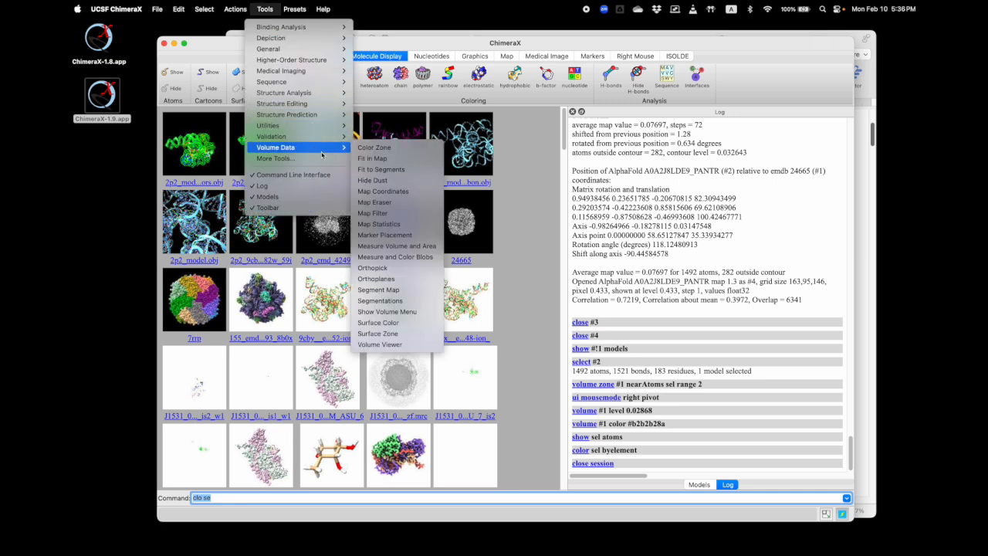
{"action": "left_click", "coordinate": [320, 158]}
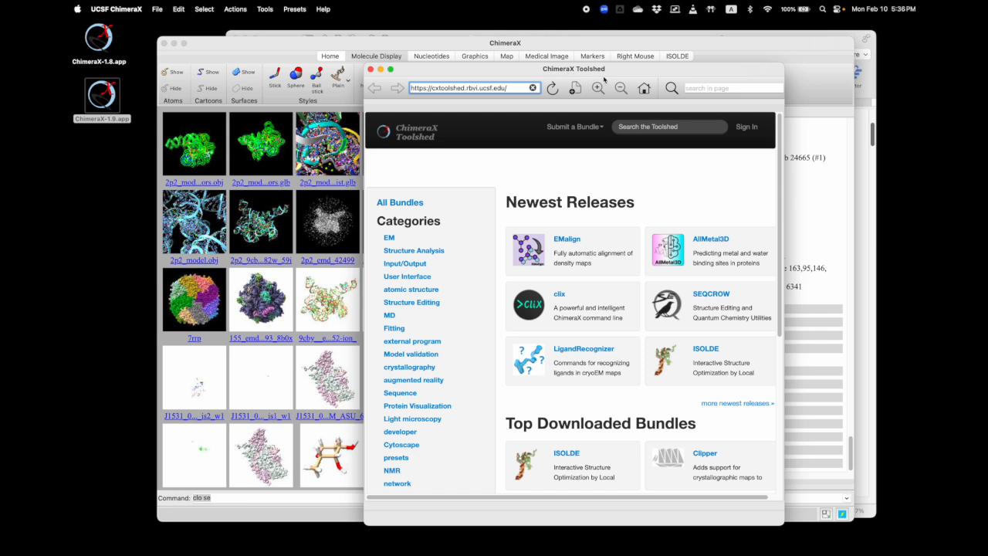
Search the Toolshed for "q-score" and open the QScore bundle page
{"action": "left_click", "coordinate": [701, 89]}
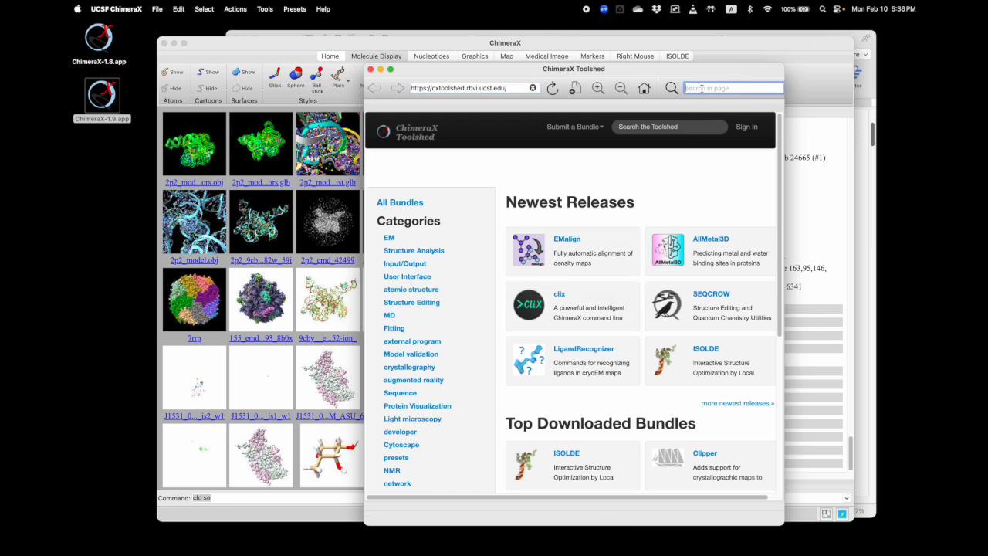
{"action": "type", "text": "q-s"}
{"action": "left_click", "coordinate": [664, 126]}
{"action": "type", "text": "q-score"}
{"action": "key", "text": "Return"}
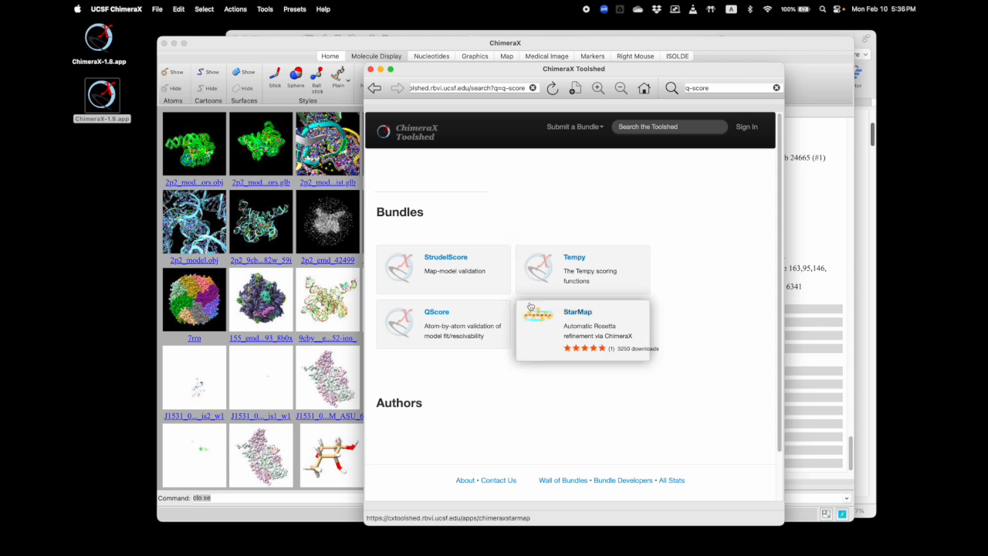
{"action": "left_click", "coordinate": [444, 321]}
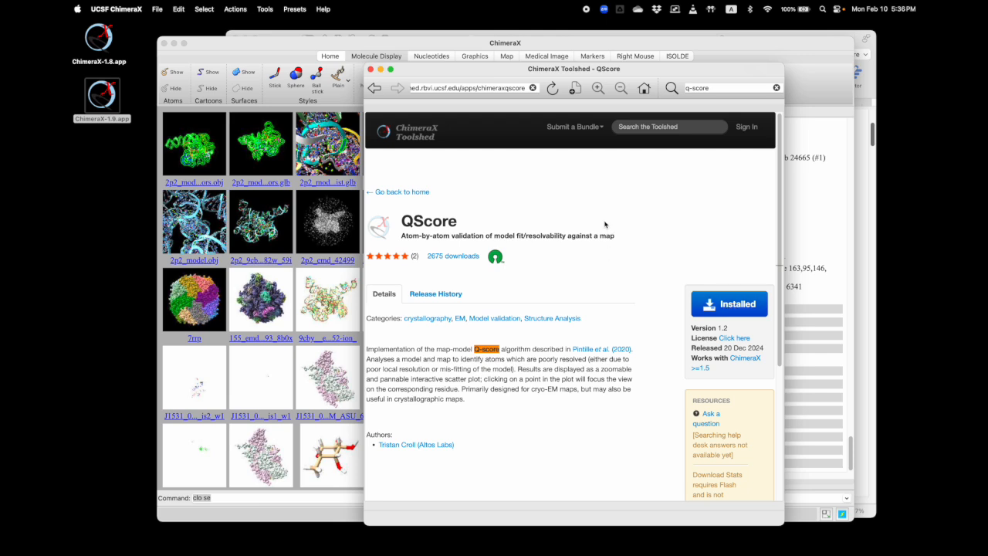
Search the Toolshed for "clipper" and open the Clipper bundle page
{"action": "left_click", "coordinate": [690, 127]}
{"action": "type", "text": "c"}
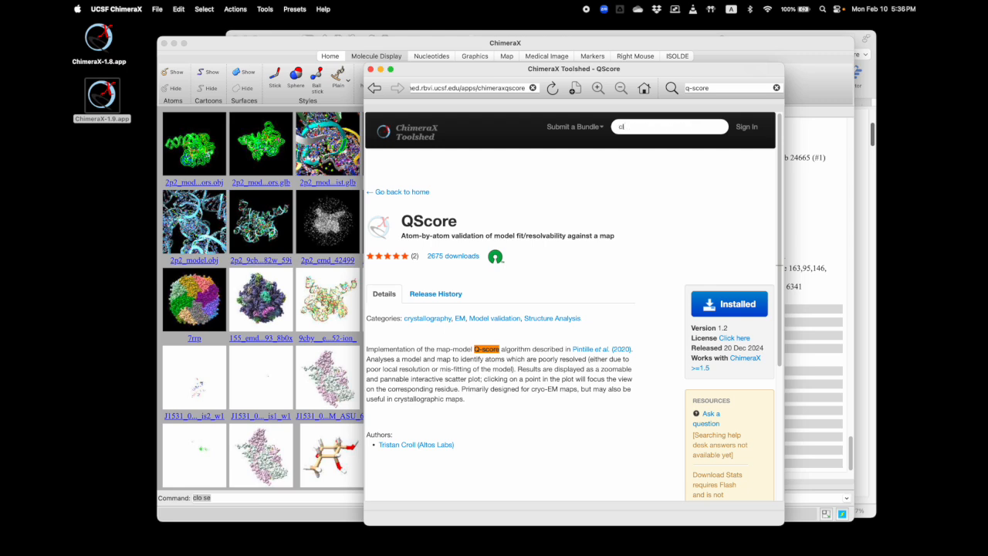
{"action": "type", "text": "lipper"}
{"action": "key", "text": "Return"}
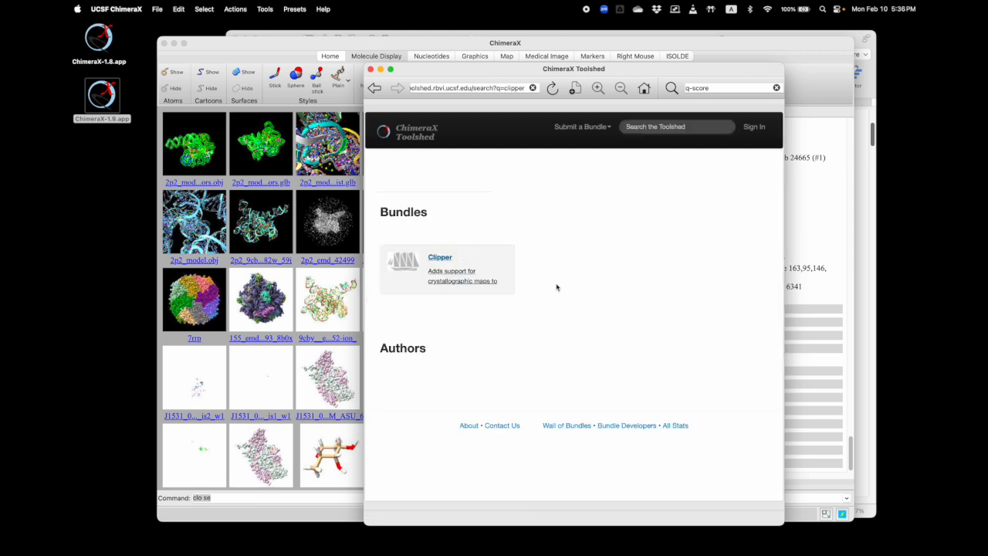
{"action": "left_click", "coordinate": [689, 127]}
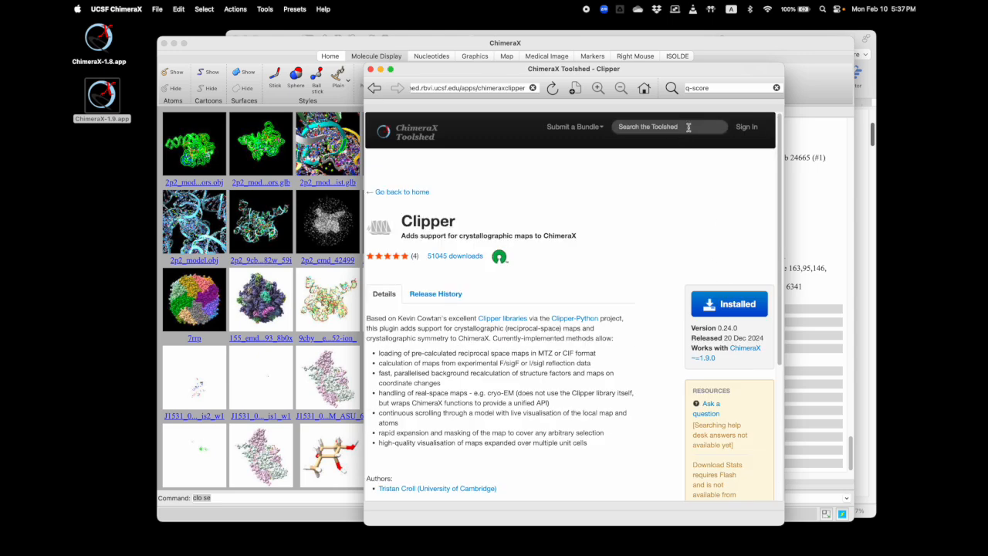
Search the Toolshed for "isolde" and minimize the Toolshed window
{"action": "left_click", "coordinate": [689, 127]}
{"action": "type", "text": "ioolde"}
{"action": "key", "text": "Return"}
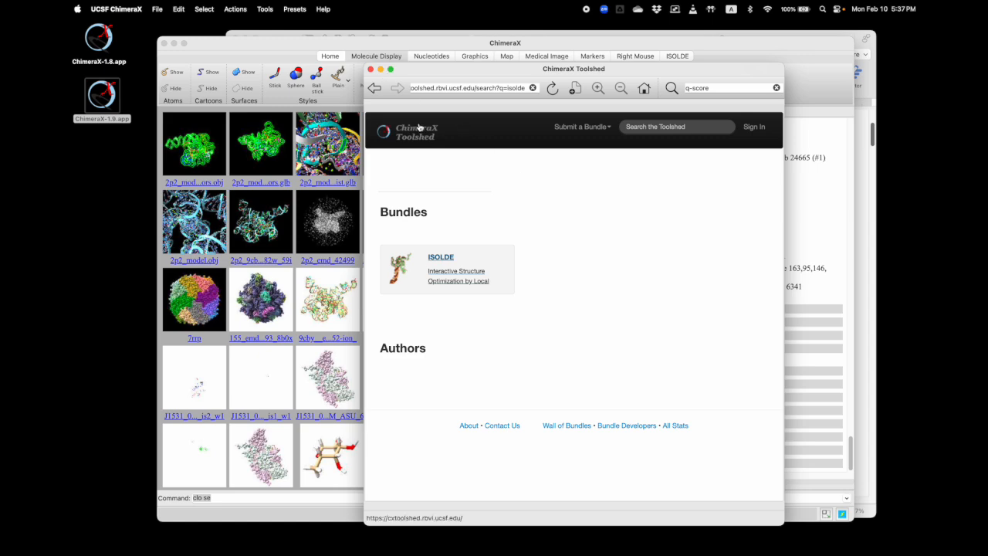
{"action": "left_click", "coordinate": [381, 70]}
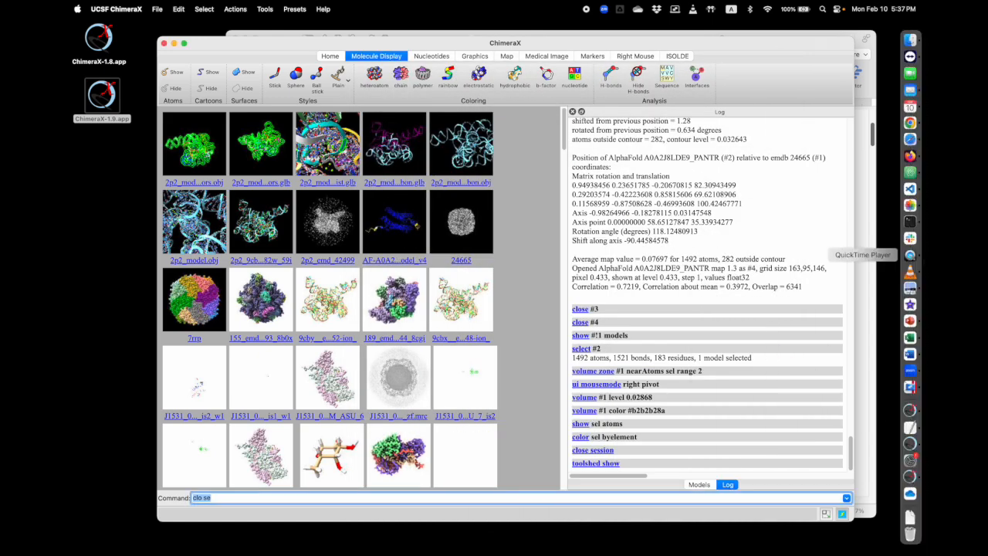
Switch to the Word instructions, follow the EMD-24665 link, view the entry's download files, and minimize the browser
{"action": "left_click", "coordinate": [910, 353]}
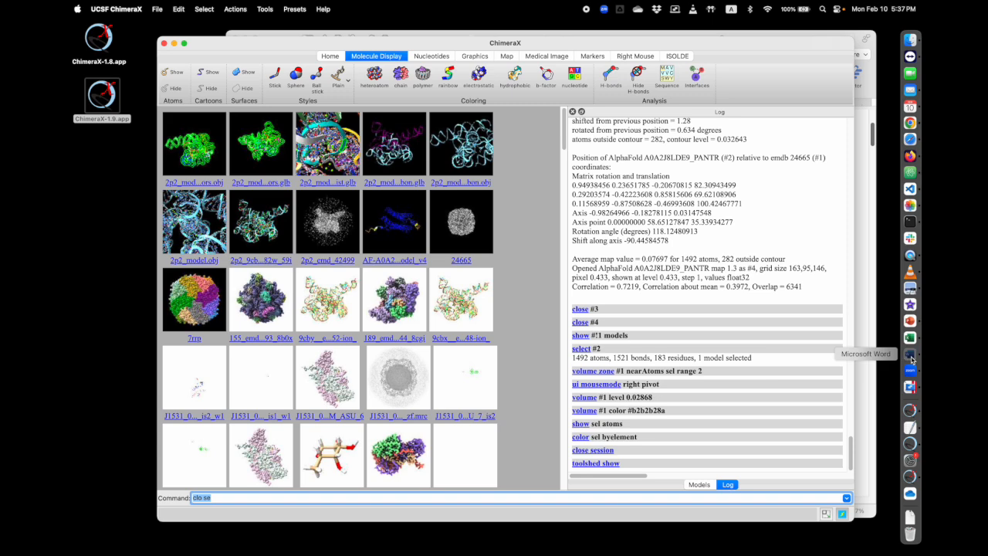
{"action": "scroll", "coordinate": [467, 337], "scroll_direction": "down", "scroll_amount": 5}
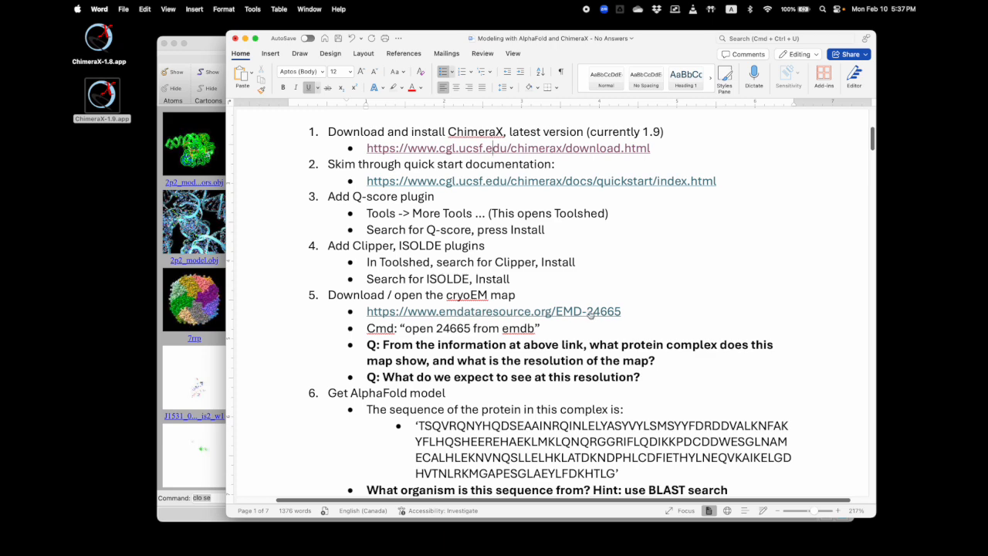
{"action": "left_click", "coordinate": [588, 312]}
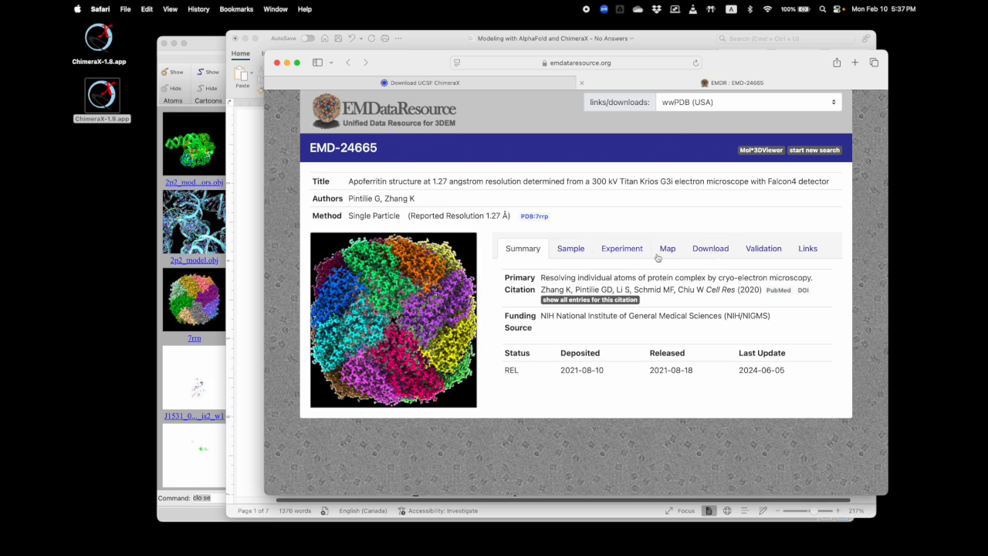
{"action": "left_click", "coordinate": [709, 249]}
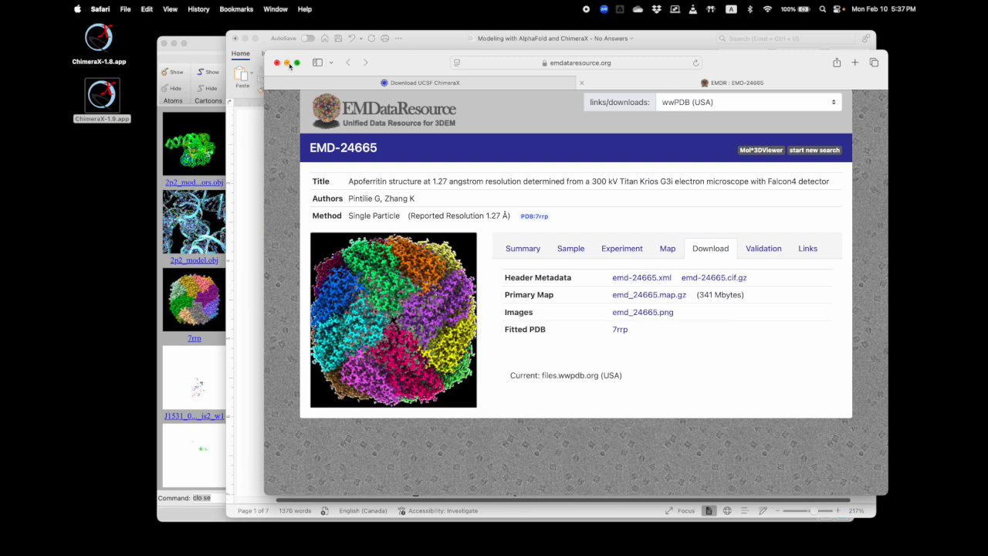
{"action": "left_click", "coordinate": [288, 63]}
Copy the command "open 24665 from emdb" from the Word instructions and run it in ChimeraX
{"action": "scroll", "coordinate": [480, 275], "scroll_direction": "down", "scroll_amount": 1}
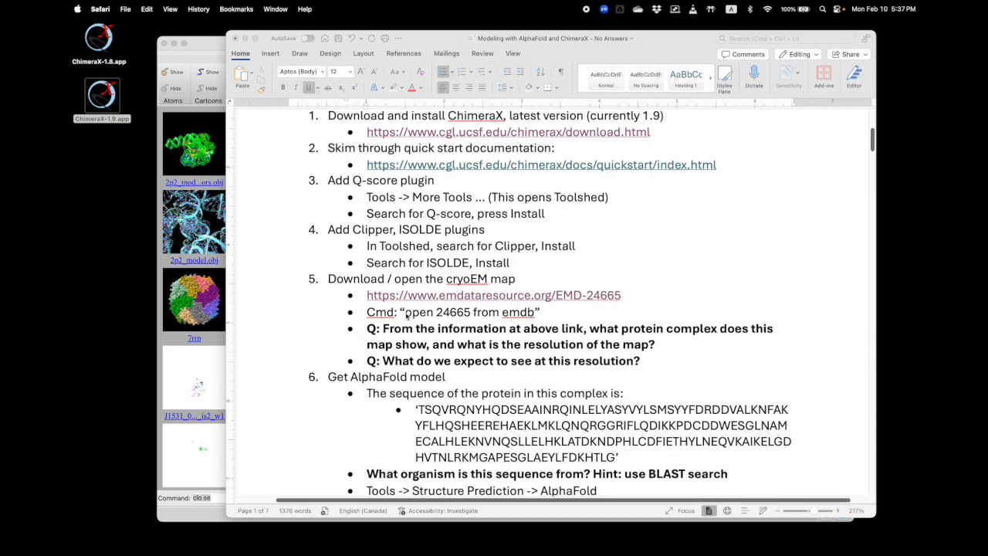
{"action": "left_click", "coordinate": [407, 313]}
{"action": "left_click_drag", "start_coordinate": [402, 312], "coordinate": [512, 314]}
{"action": "key", "text": "super+c"}
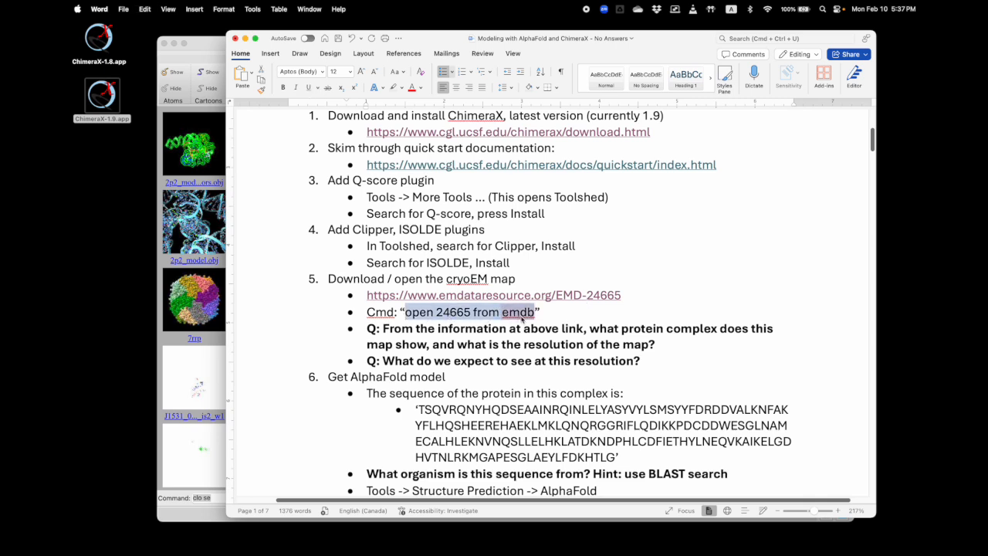
{"action": "left_click", "coordinate": [208, 51]}
{"action": "key", "text": "super+v"}
{"action": "key", "text": "Return"}
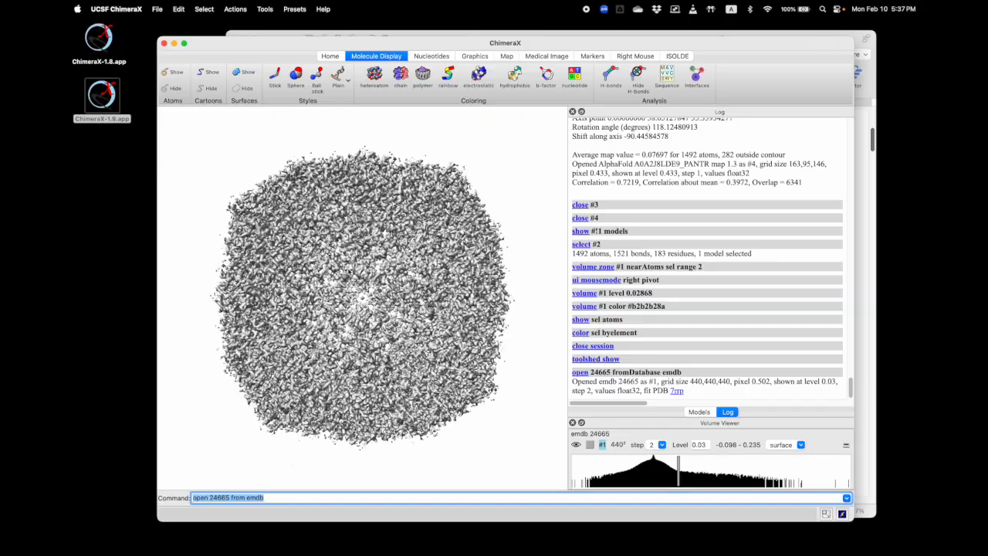
Set the emdb 24665 map's sampling step to 1 in the Volume Viewer
{"action": "left_click_drag", "start_coordinate": [338, 251], "coordinate": [414, 302]}
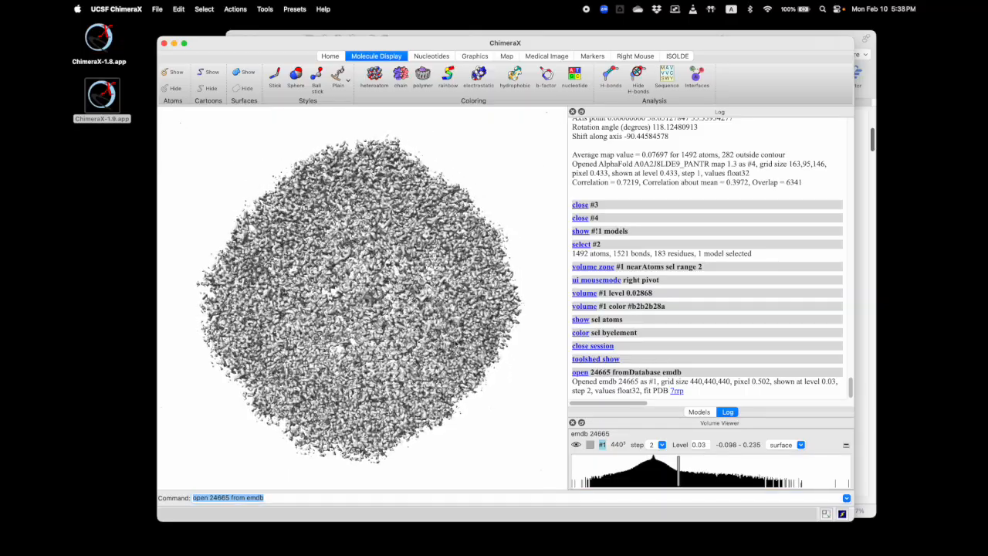
{"action": "left_click", "coordinate": [662, 445]}
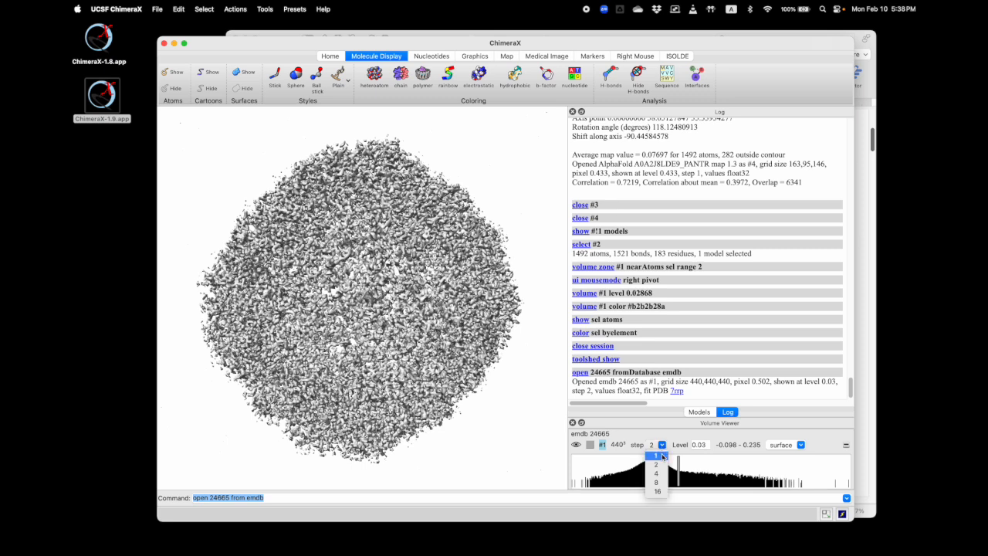
{"action": "left_click", "coordinate": [658, 455]}
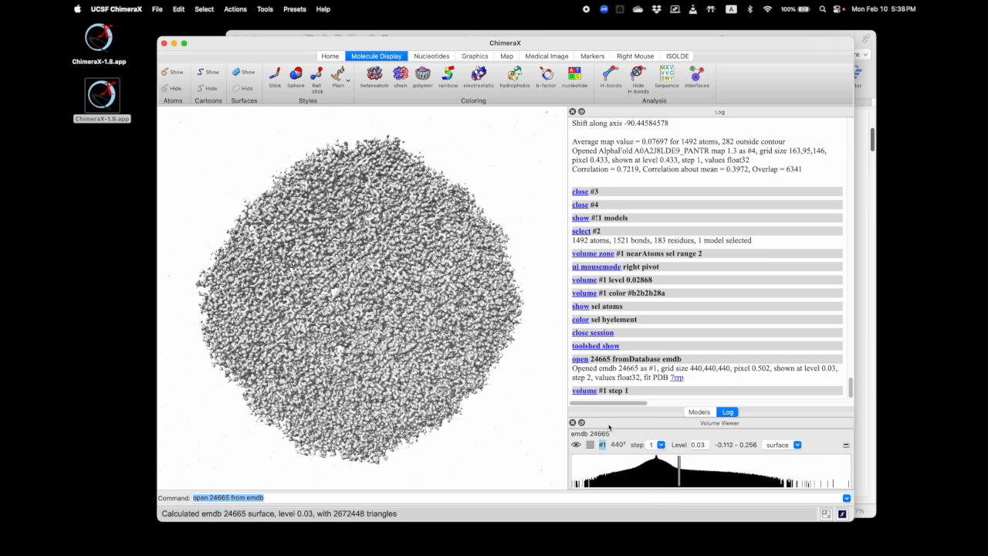
Dock the Volume Viewer together with the Models and Log panels, and bring the Log to the front
{"action": "left_click_drag", "start_coordinate": [598, 422], "coordinate": [653, 178]}
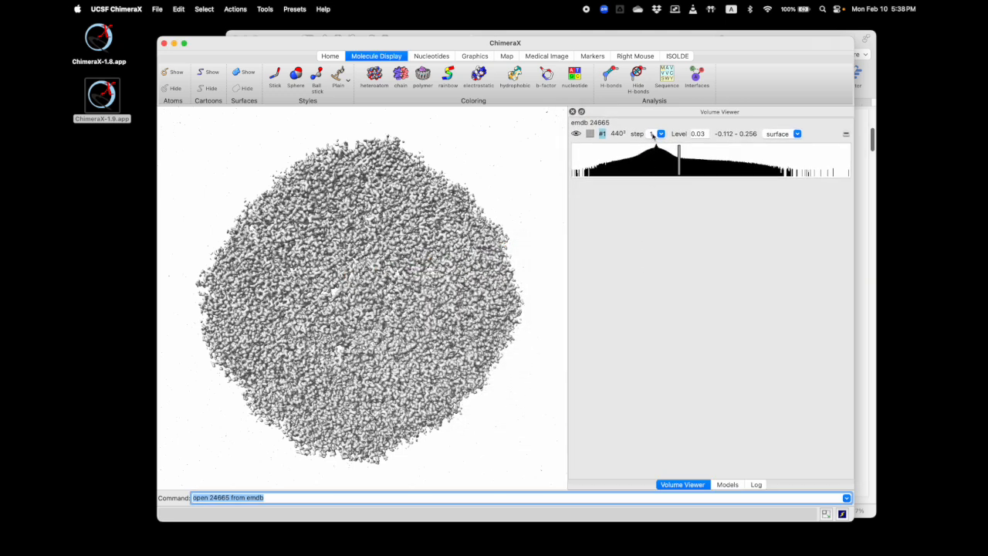
{"action": "left_click", "coordinate": [728, 485]}
{"action": "left_click", "coordinate": [756, 485]}
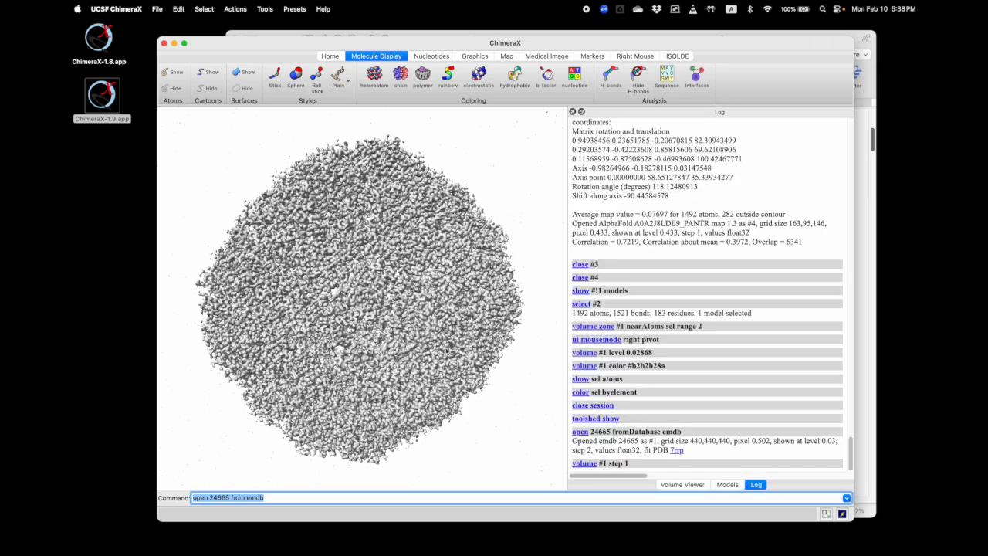
Try the Translate right-mouse mode on the map, and set the right-mouse mode to Zoom to adjust its view
{"action": "left_click_drag", "start_coordinate": [395, 261], "coordinate": [391, 281]}
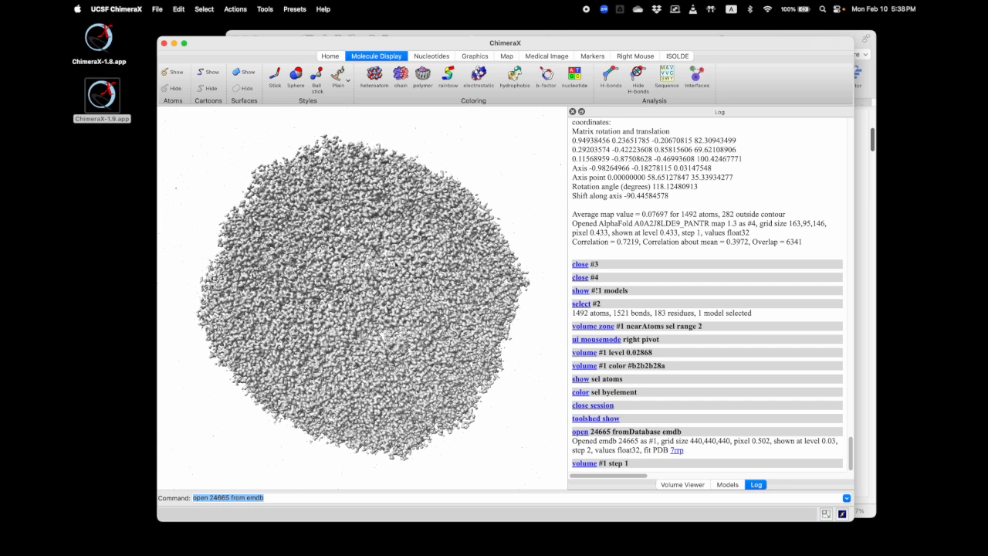
{"action": "left_click", "coordinate": [636, 56]}
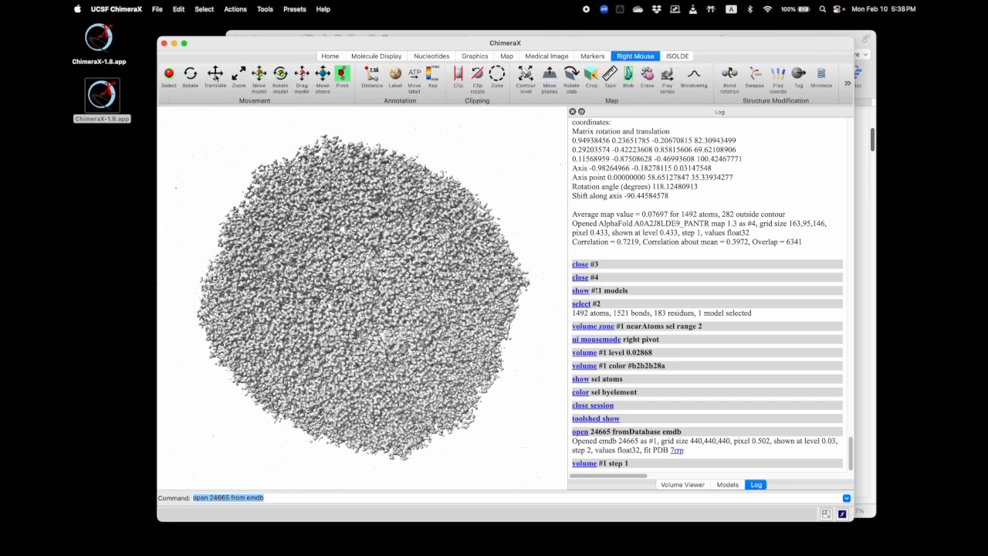
{"action": "left_click", "coordinate": [216, 74]}
{"action": "mouse_move", "coordinate": [350, 318]}
{"action": "right_mouse_down"}
{"action": "mouse_move", "coordinate": [357, 300]}
{"action": "mouse_move", "coordinate": [332, 325]}
{"action": "mouse_move", "coordinate": [342, 321]}
{"action": "right_mouse_up"}
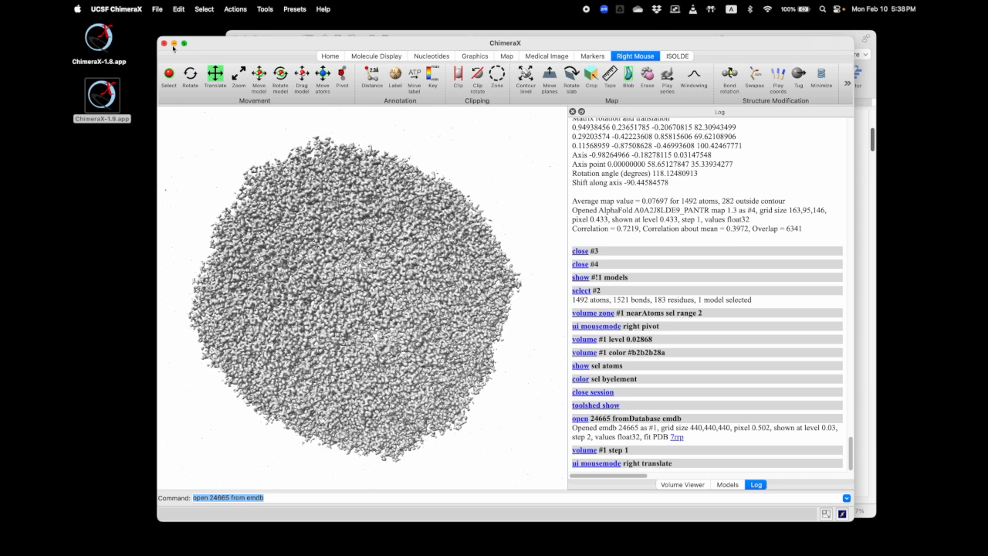
{"action": "left_click", "coordinate": [238, 74]}
{"action": "mouse_move", "coordinate": [369, 266]}
{"action": "right_mouse_down"}
{"action": "mouse_move", "coordinate": [373, 251]}
{"action": "mouse_move", "coordinate": [368, 283]}
{"action": "mouse_move", "coordinate": [363, 274]}
{"action": "right_mouse_up"}
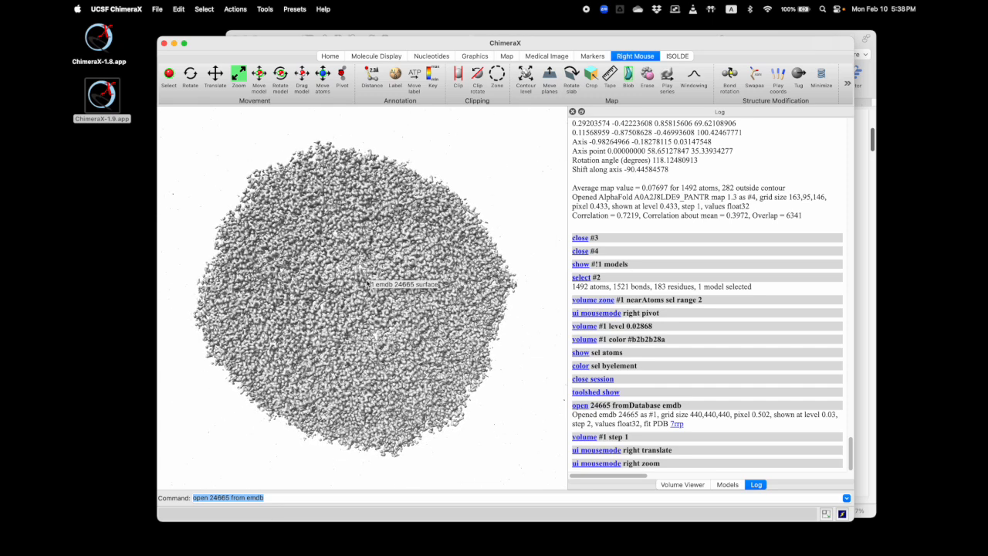
{"action": "mouse_move", "coordinate": [351, 274]}
{"action": "middle_mouse_down"}
{"action": "mouse_move", "coordinate": [409, 269]}
{"action": "mouse_move", "coordinate": [340, 266]}
{"action": "mouse_move", "coordinate": [355, 258]}
{"action": "middle_mouse_up"}
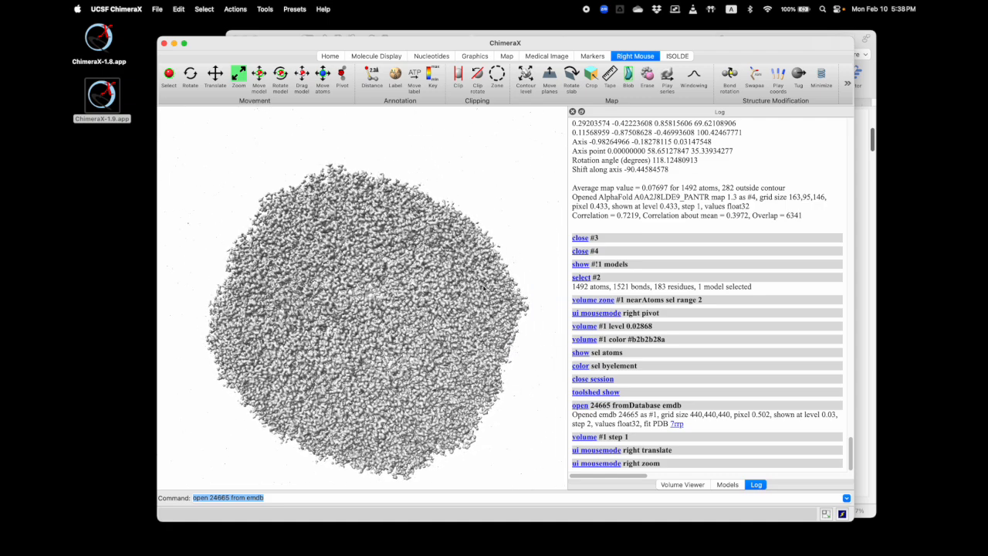
Switch to the Word instructions and copy the full protein sequence under "Get AlphaFold model", without the quotation marks
{"action": "left_click_drag", "start_coordinate": [427, 43], "coordinate": [426, 52]}
{"action": "left_click", "coordinate": [443, 37]}
{"action": "scroll", "coordinate": [542, 256], "scroll_direction": "down", "scroll_amount": 2}
{"action": "scroll", "coordinate": [542, 257], "scroll_direction": "down", "scroll_amount": 1}
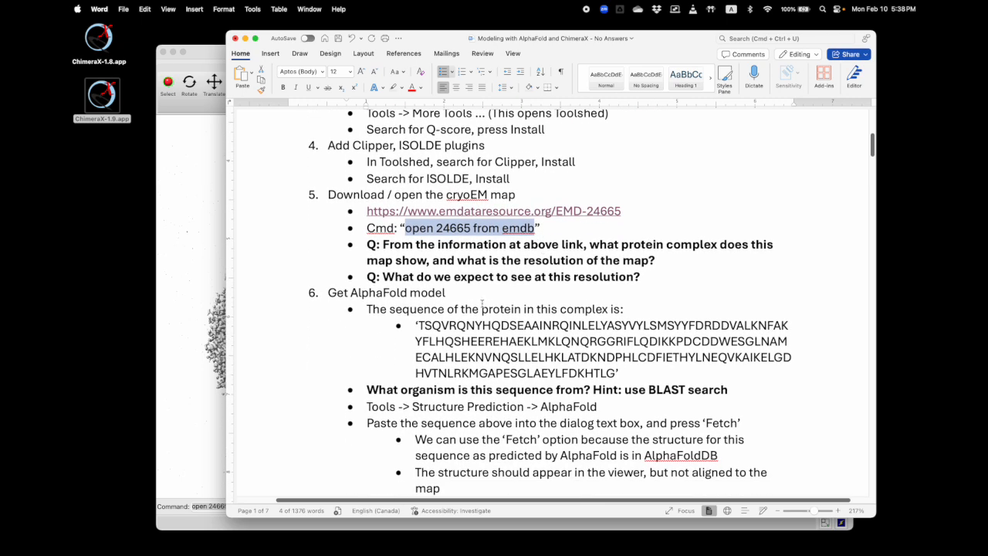
{"action": "left_click_drag", "start_coordinate": [419, 325], "coordinate": [615, 373]}
{"action": "key", "text": "super+c"}
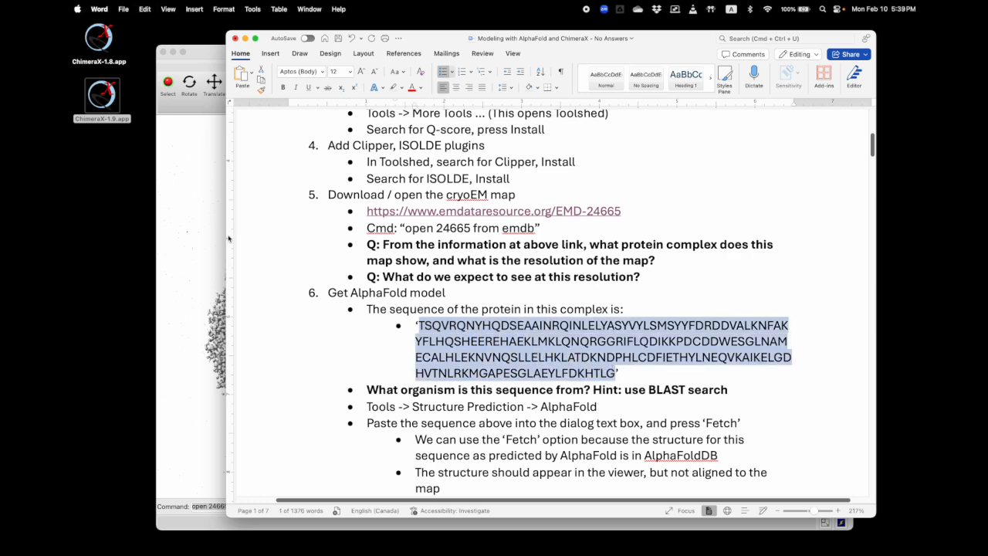
Switch back to ChimeraX, open the AlphaFold structure prediction tool, and dock it with the Volume Viewer, Models and Log panels
{"action": "left_click", "coordinate": [202, 226]}
{"action": "left_click", "coordinate": [265, 9]}
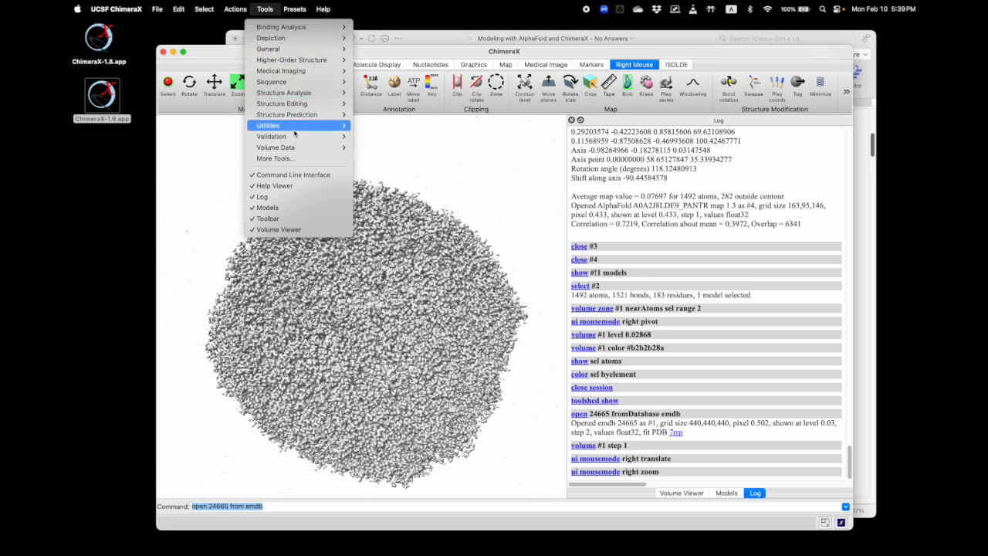
{"action": "mouse_move", "coordinate": [312, 114]}
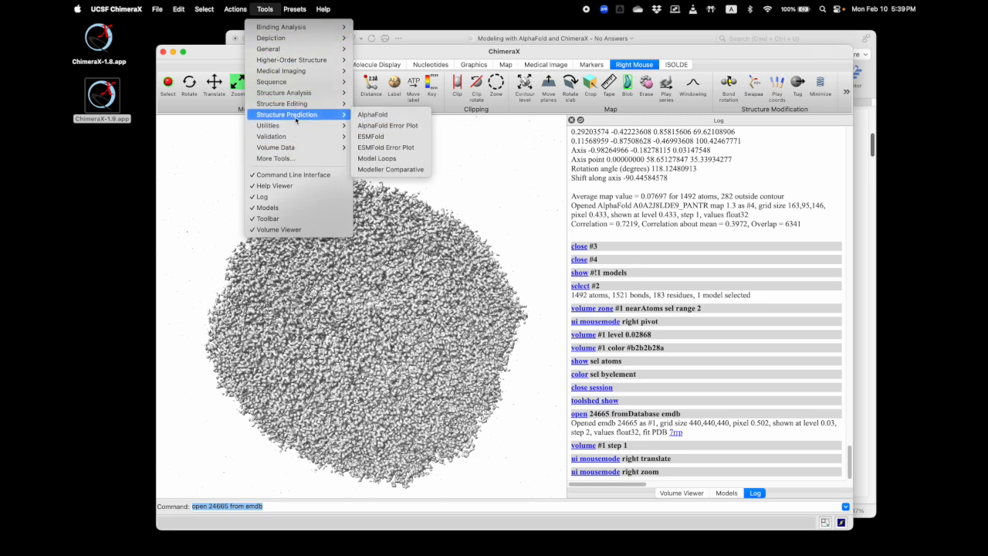
{"action": "left_click", "coordinate": [391, 116]}
{"action": "left_click_drag", "start_coordinate": [629, 380], "coordinate": [628, 260]}
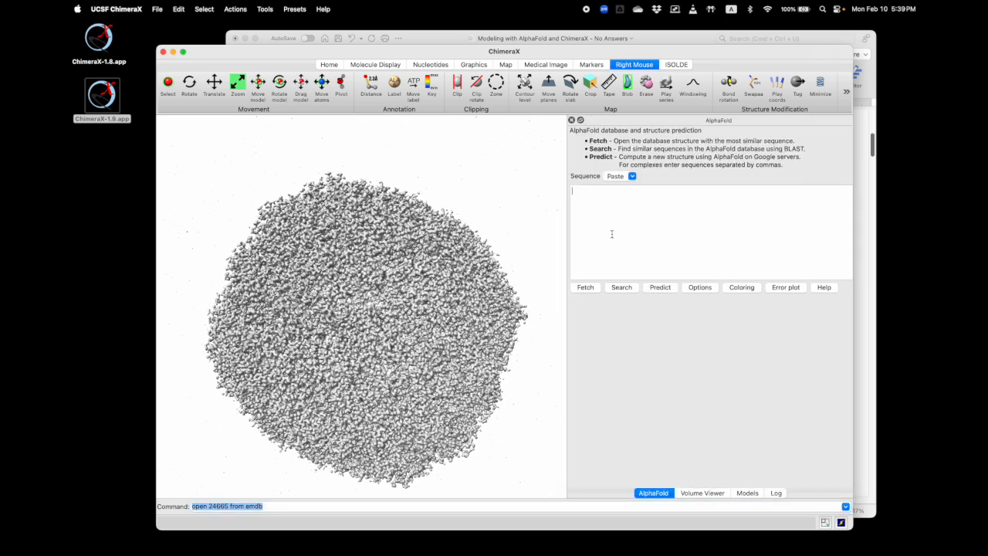
Paste the copied protein sequence into the AlphaFold tool and fetch the most similar database structure
{"action": "left_click", "coordinate": [612, 234]}
{"action": "key", "text": "super+v"}
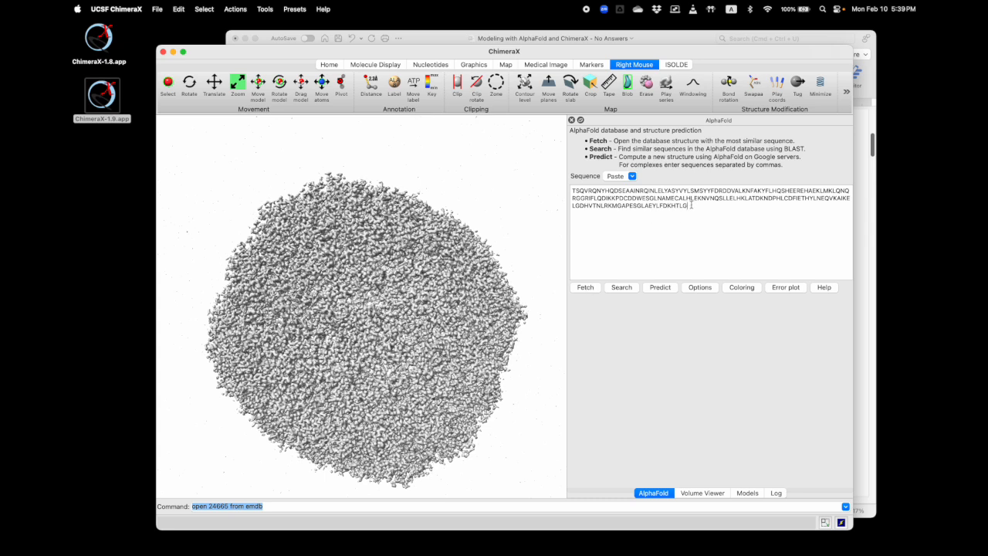
{"action": "left_click", "coordinate": [589, 289]}
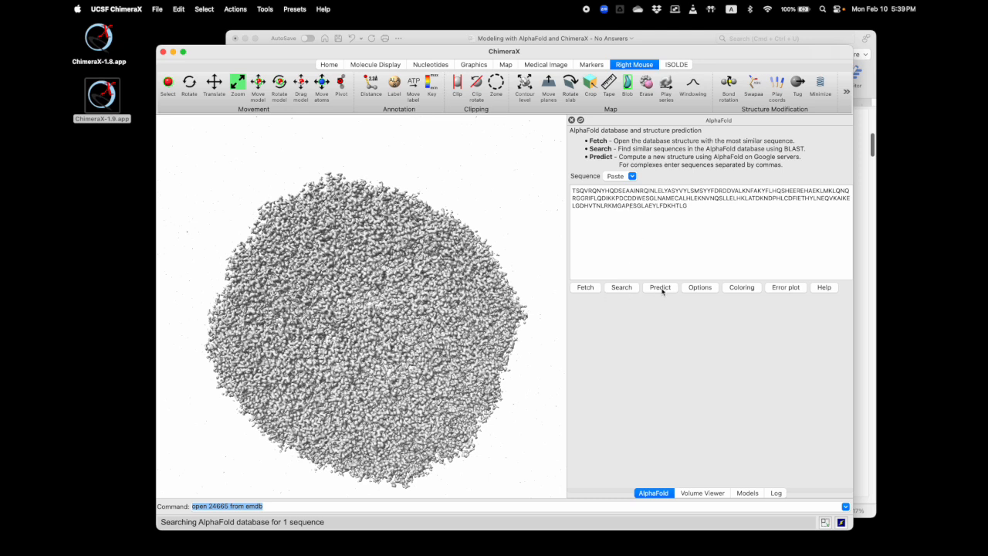
Examine where the fetched AlphaFold model lies relative to the emdb 24665 map, and inspect the map surface from several sides
{"action": "scroll", "coordinate": [385, 297], "scroll_direction": "down", "scroll_amount": 10}
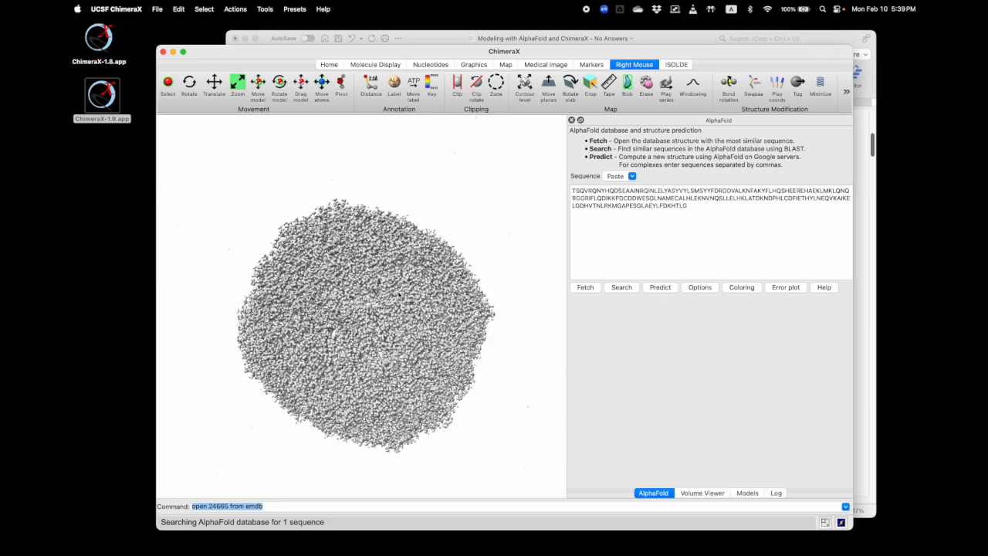
{"action": "scroll", "coordinate": [387, 294], "scroll_direction": "down", "scroll_amount": 1}
{"action": "middle_click_drag", "start_coordinate": [364, 295], "coordinate": [426, 268]}
{"action": "scroll", "coordinate": [427, 268], "scroll_direction": "up", "scroll_amount": 4}
{"action": "left_click_drag", "start_coordinate": [372, 289], "coordinate": [392, 240]}
{"action": "left_click_drag", "start_coordinate": [404, 292], "coordinate": [428, 305]}
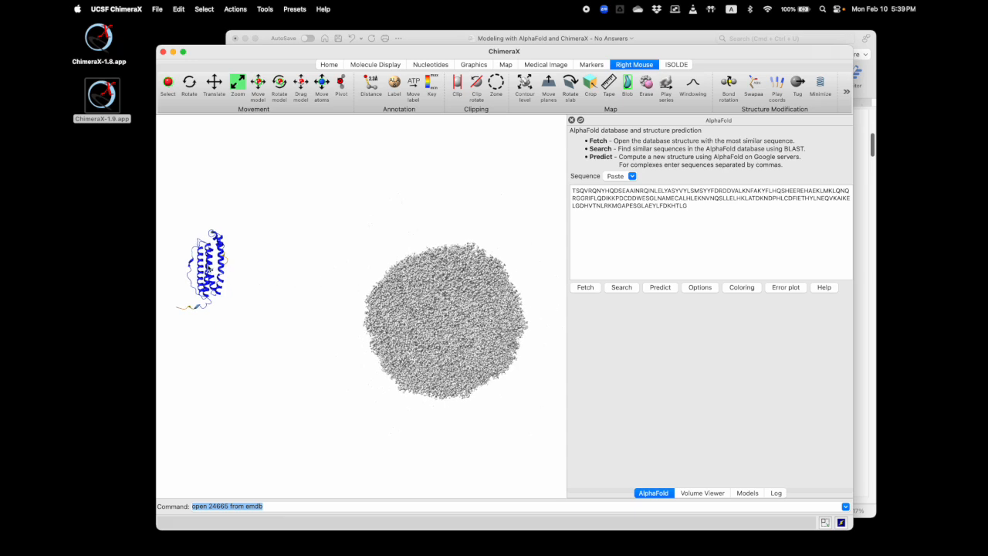
{"action": "left_click_drag", "start_coordinate": [461, 311], "coordinate": [404, 288]}
{"action": "middle_click_drag", "start_coordinate": [407, 288], "coordinate": [379, 295]}
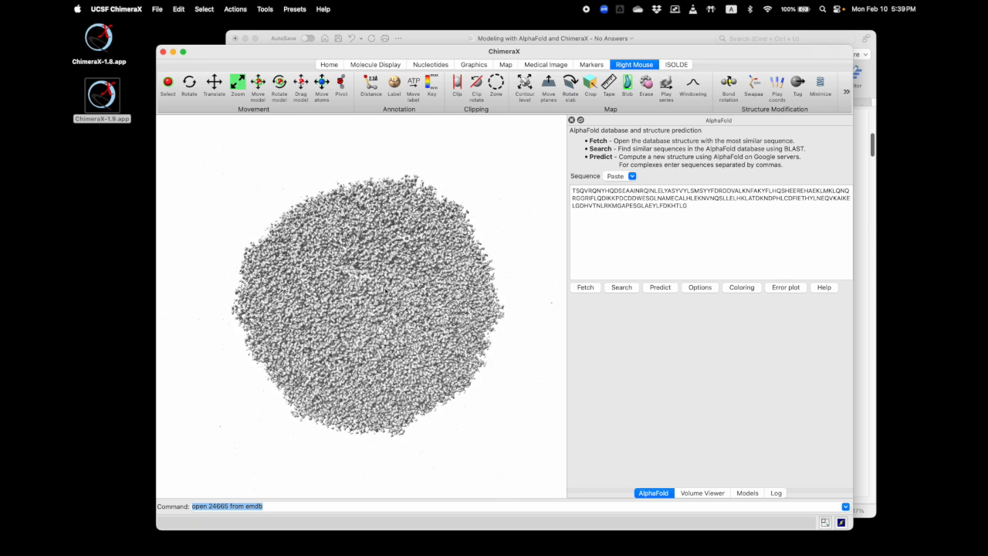
{"action": "mouse_move", "coordinate": [393, 289]}
{"action": "left_mouse_down"}
{"action": "mouse_move", "coordinate": [404, 292]}
{"action": "mouse_move", "coordinate": [381, 298]}
{"action": "left_mouse_up"}
{"action": "scroll", "coordinate": [381, 297], "scroll_direction": "down", "scroll_amount": 5}
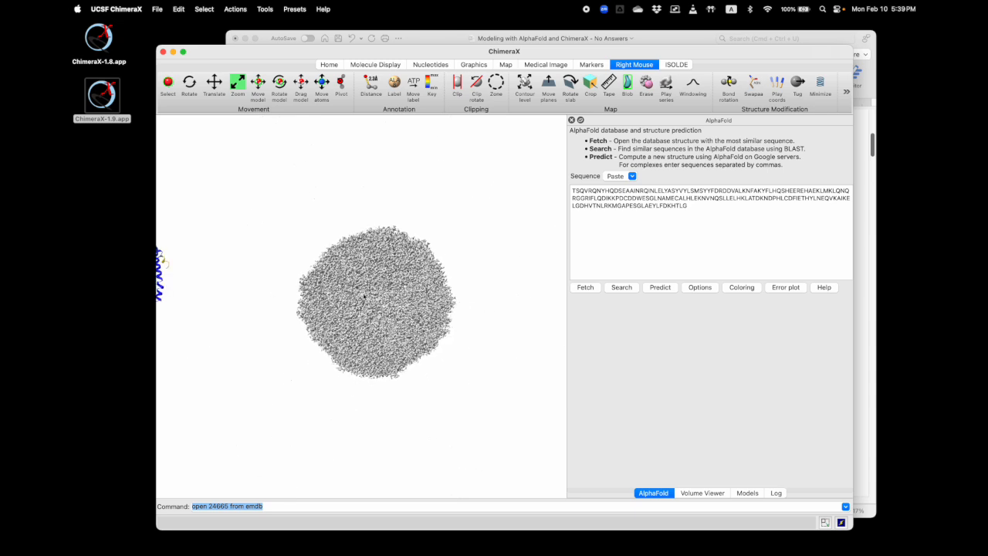
{"action": "scroll", "coordinate": [269, 290], "scroll_direction": "up", "scroll_amount": 6}
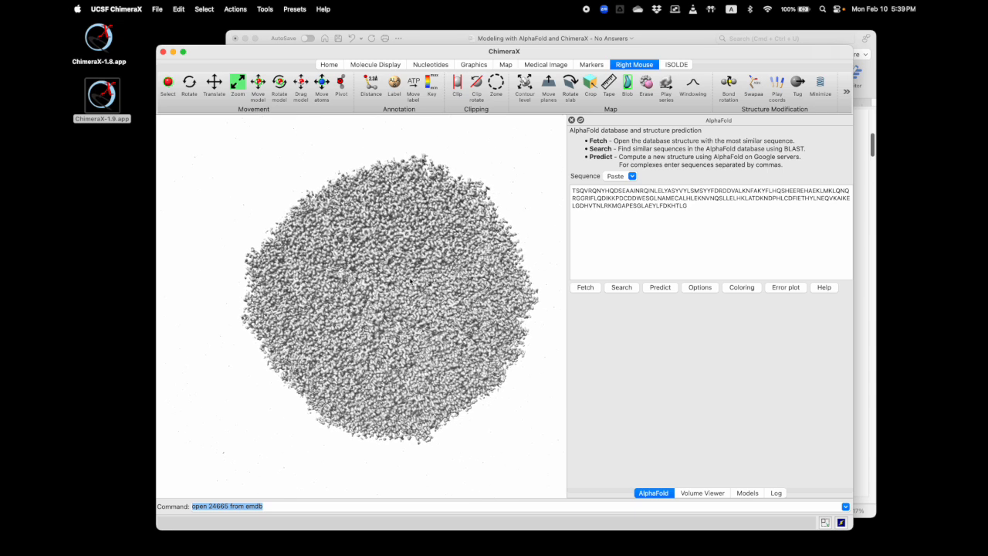
{"action": "middle_click_drag", "start_coordinate": [410, 280], "coordinate": [389, 289]}
{"action": "scroll", "coordinate": [388, 291], "scroll_direction": "up", "scroll_amount": 3}
{"action": "mouse_move", "coordinate": [384, 293]}
{"action": "left_mouse_down"}
{"action": "mouse_move", "coordinate": [394, 304]}
{"action": "mouse_move", "coordinate": [374, 306]}
{"action": "left_mouse_up"}
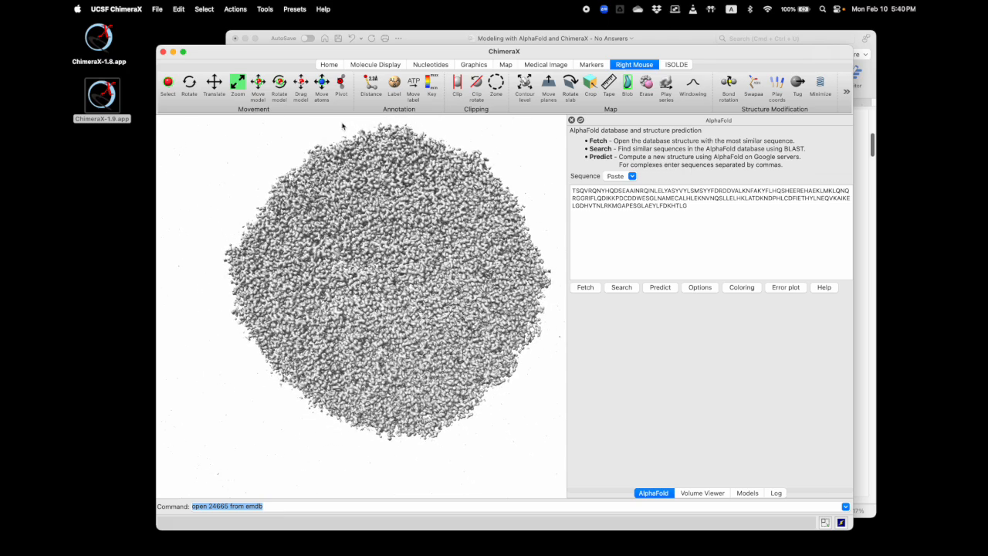
Dock the Map Filter tool with the other panels and apply a Gaussian filter of width 2 to the emdb 24665 map
{"action": "left_click", "coordinate": [266, 10]}
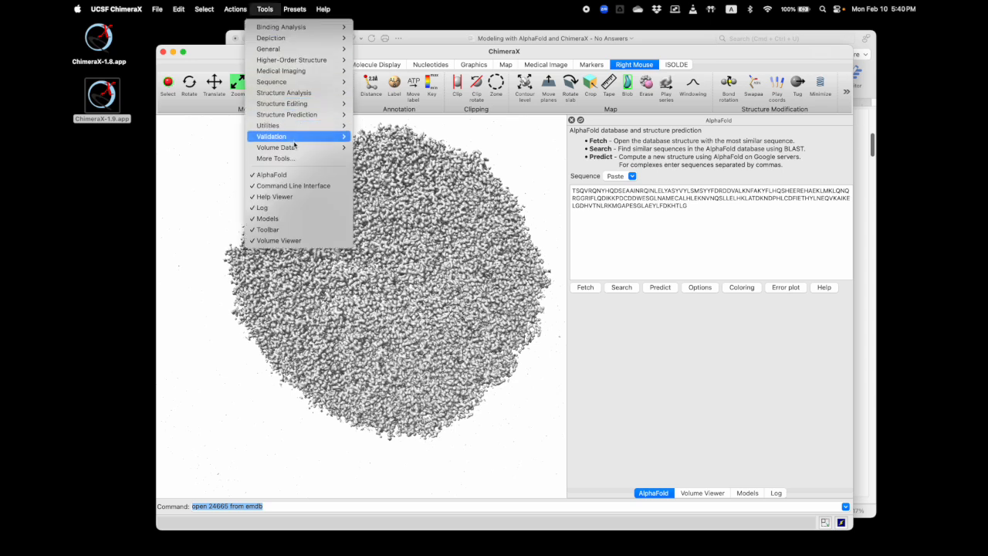
{"action": "mouse_move", "coordinate": [298, 147]}
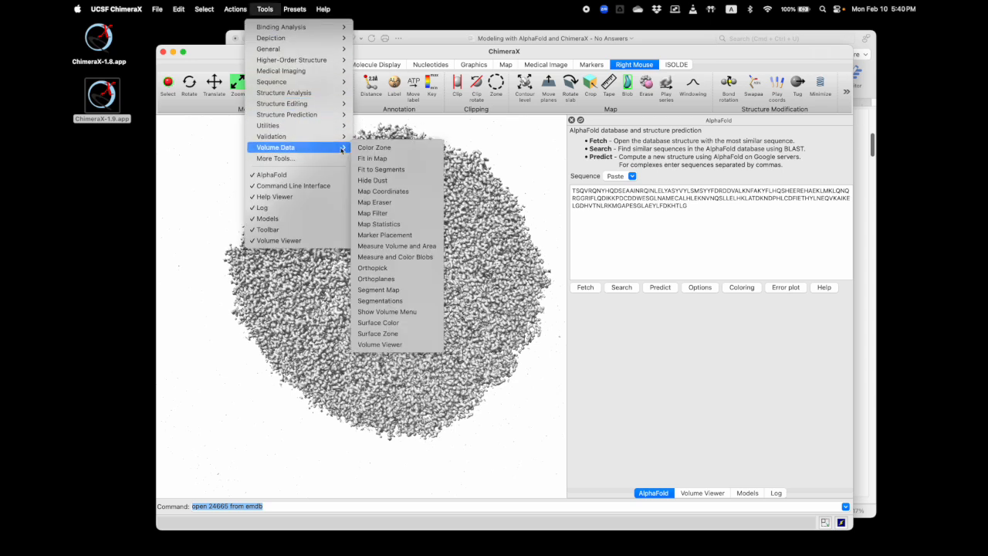
{"action": "left_click", "coordinate": [381, 213]}
{"action": "left_click_drag", "start_coordinate": [623, 436], "coordinate": [637, 205]}
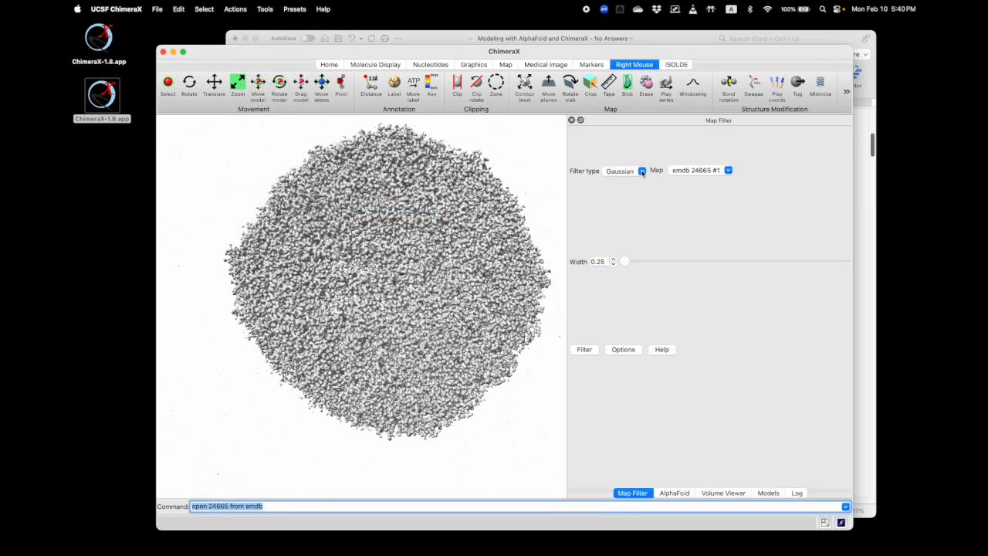
{"action": "left_click_drag", "start_coordinate": [606, 261], "coordinate": [586, 265]}
{"action": "type", "text": "2"}
{"action": "left_click", "coordinate": [584, 350]}
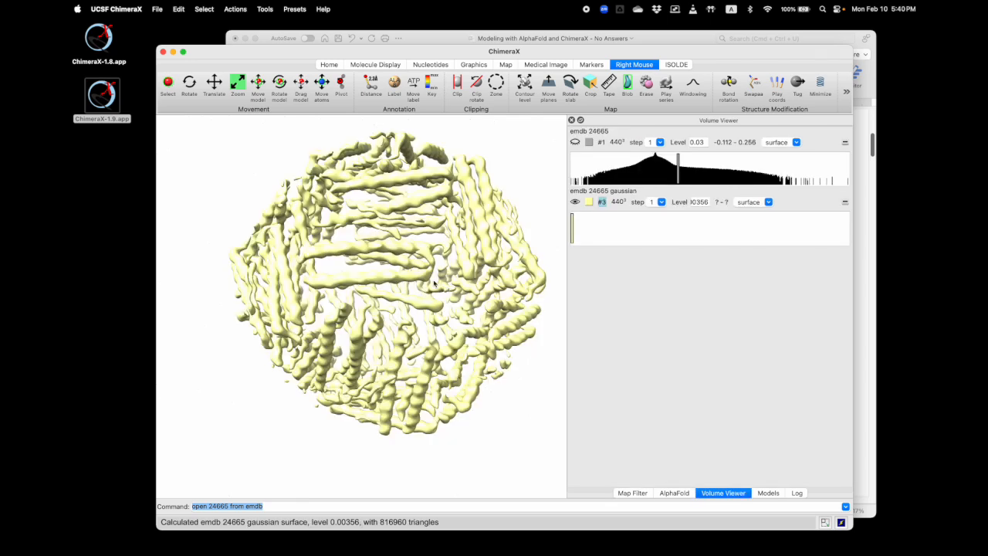
Lower the contour level of the emdb 24665 gaussian map to 0.00288 in the Volume Viewer
{"action": "left_click_drag", "start_coordinate": [442, 286], "coordinate": [387, 289]}
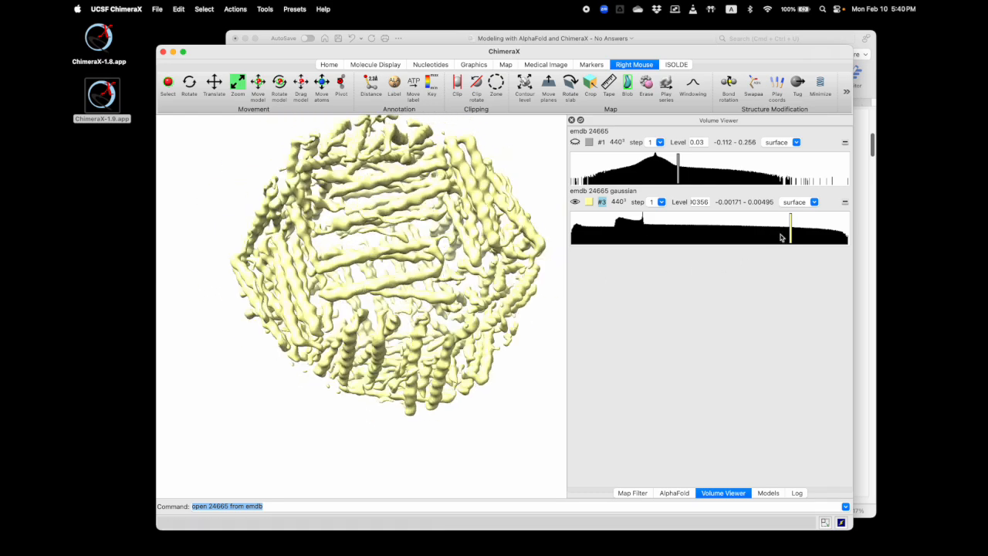
{"action": "mouse_move", "coordinate": [791, 226]}
{"action": "left_mouse_down"}
{"action": "mouse_move", "coordinate": [753, 228]}
{"action": "mouse_move", "coordinate": [762, 228]}
{"action": "left_mouse_up"}
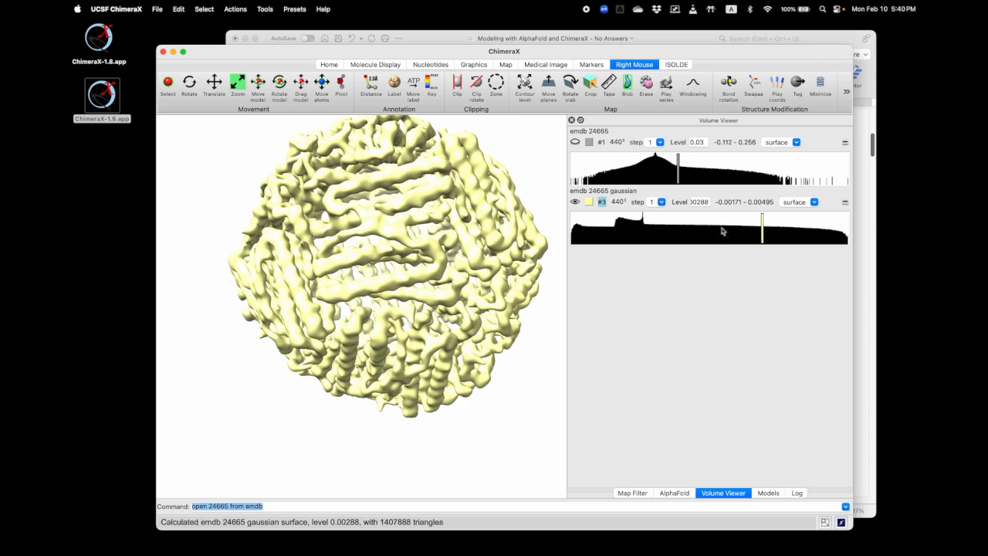
{"action": "mouse_move", "coordinate": [347, 276]}
{"action": "left_mouse_down"}
{"action": "mouse_move", "coordinate": [409, 258]}
{"action": "mouse_move", "coordinate": [392, 249]}
{"action": "mouse_move", "coordinate": [408, 236]}
{"action": "mouse_move", "coordinate": [392, 226]}
{"action": "left_mouse_up"}
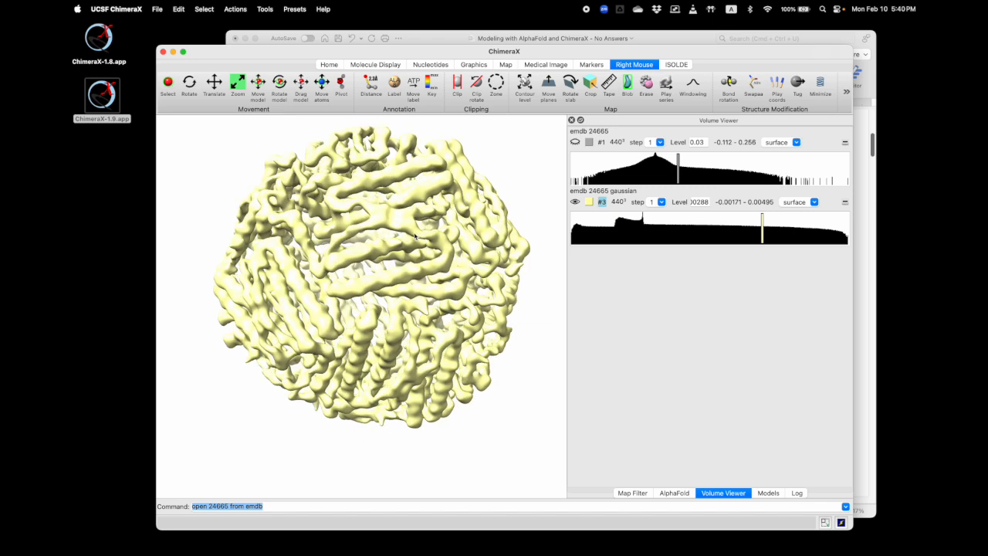
Set the right-mouse mode to Move model and select only the AlphaFold model #2
{"action": "scroll", "coordinate": [416, 271], "scroll_direction": "down", "scroll_amount": 10}
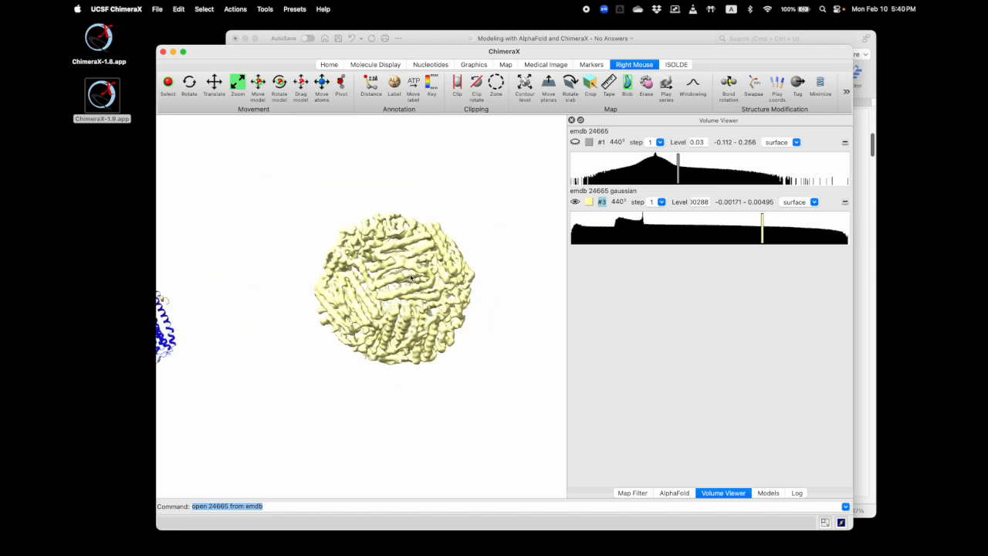
{"action": "left_click_drag", "start_coordinate": [433, 281], "coordinate": [441, 261]}
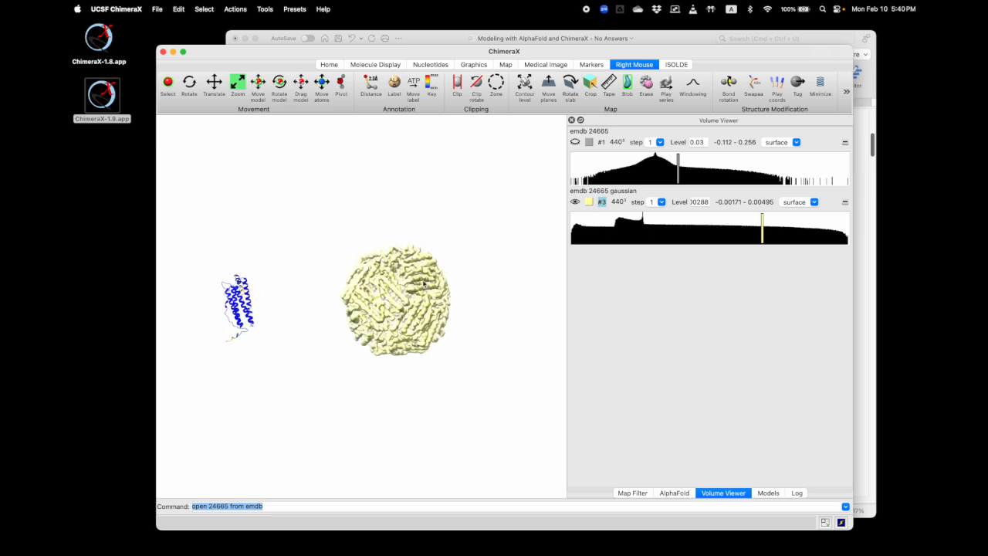
{"action": "left_click_drag", "start_coordinate": [425, 288], "coordinate": [419, 287]}
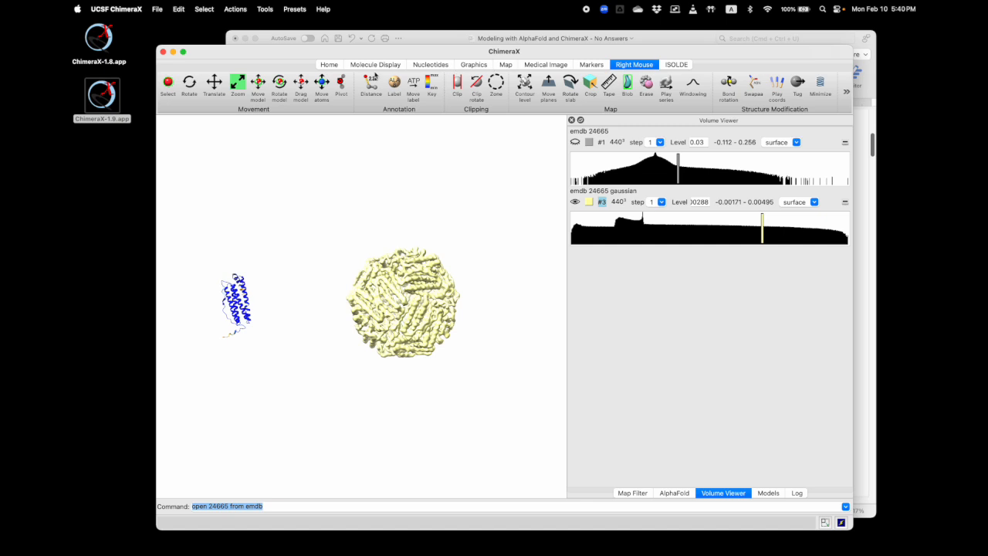
{"action": "left_click", "coordinate": [258, 82]}
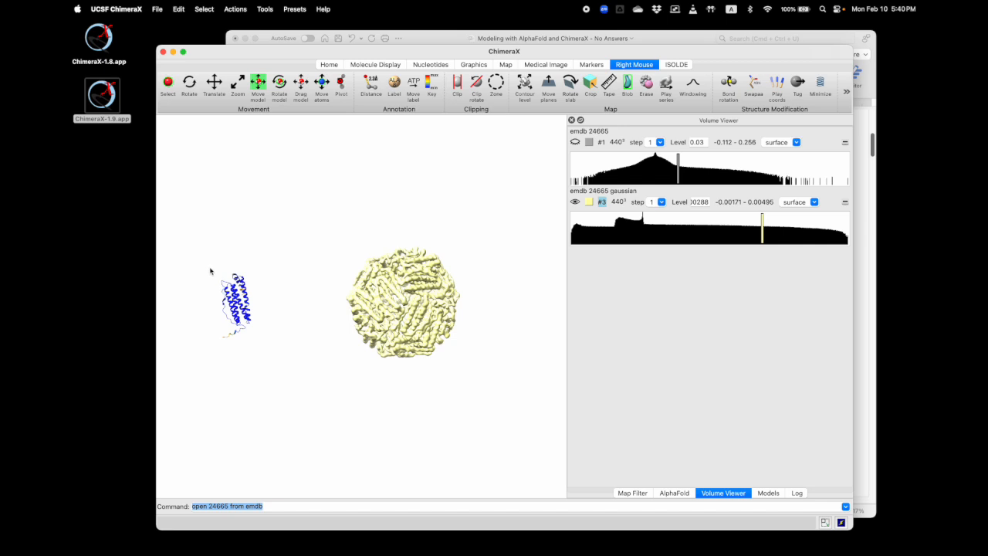
{"action": "left_click_drag", "start_coordinate": [206, 267], "coordinate": [282, 357], "text": "ctrl"}
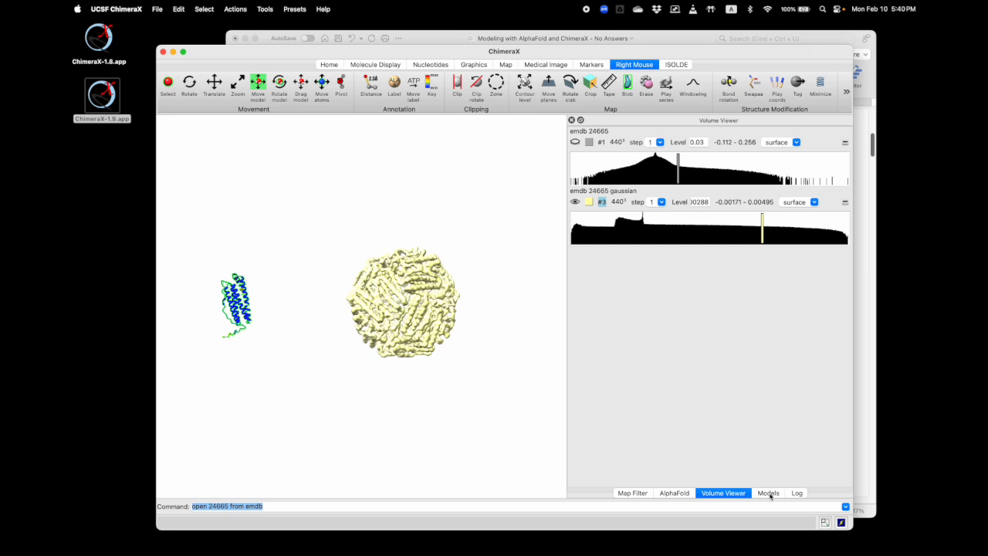
{"action": "left_click", "coordinate": [769, 493]}
{"action": "left_click", "coordinate": [719, 151]}
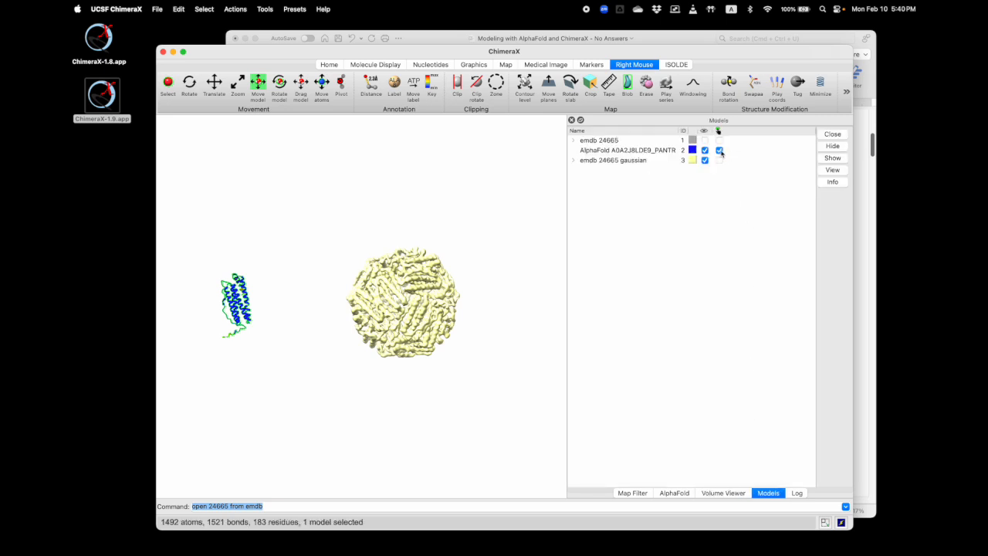
{"action": "left_click", "coordinate": [719, 151]}
{"action": "left_click", "coordinate": [719, 150]}
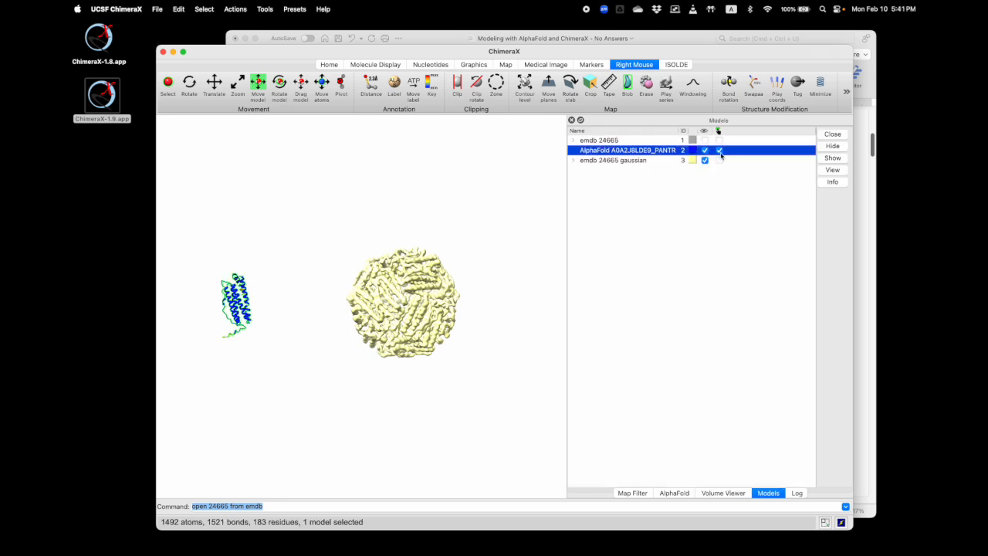
Move the selected AlphaFold model from beside the Gaussian-filtered map onto the front of its surface
{"action": "right_click_drag", "start_coordinate": [278, 305], "coordinate": [430, 298]}
{"action": "left_click_drag", "start_coordinate": [332, 298], "coordinate": [425, 298]}
{"action": "right_click_drag", "start_coordinate": [428, 298], "coordinate": [408, 296]}
{"action": "left_click_drag", "start_coordinate": [402, 286], "coordinate": [331, 277]}
{"action": "scroll", "coordinate": [415, 304], "scroll_direction": "up", "scroll_amount": 10}
{"action": "middle_click_drag", "start_coordinate": [448, 294], "coordinate": [347, 296]}
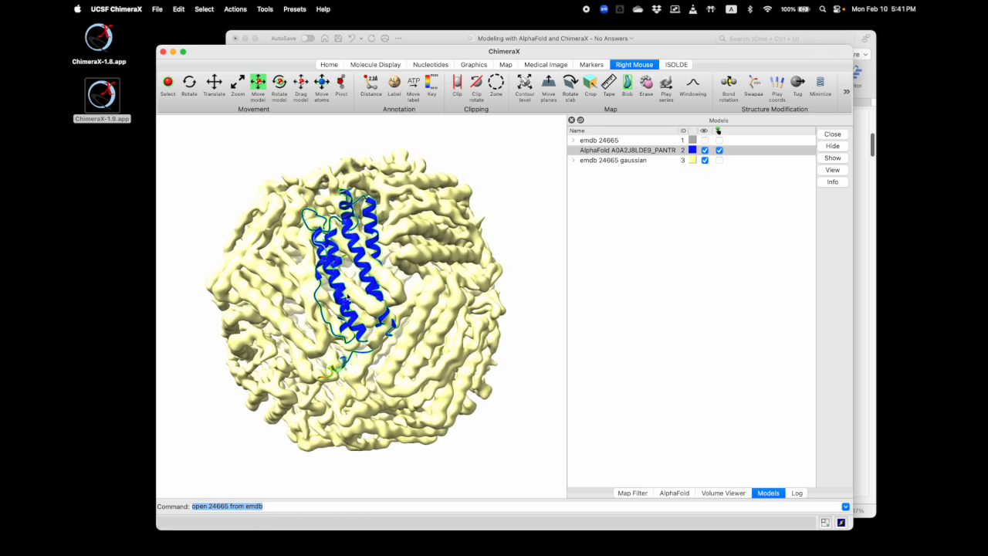
Move and rotate the AlphaFold model with the Move model and Rotate model modes so its helices roughly follow the rod-shaped density
{"action": "left_click", "coordinate": [216, 81]}
{"action": "right_click_drag", "start_coordinate": [360, 262], "coordinate": [366, 264]}
{"action": "left_click", "coordinate": [257, 82]}
{"action": "right_click_drag", "start_coordinate": [338, 220], "coordinate": [399, 341]}
{"action": "left_click", "coordinate": [280, 82]}
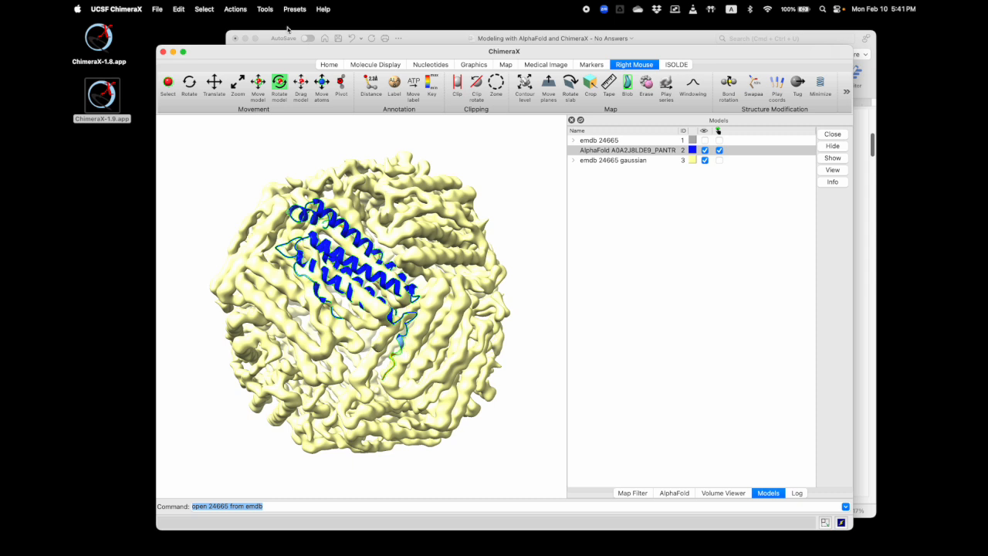
Dock the Fit in Map tool with the other panels and fit the AlphaFold model into emdb 24665 gaussian #3
{"action": "left_click", "coordinate": [265, 9]}
{"action": "mouse_move", "coordinate": [305, 149]}
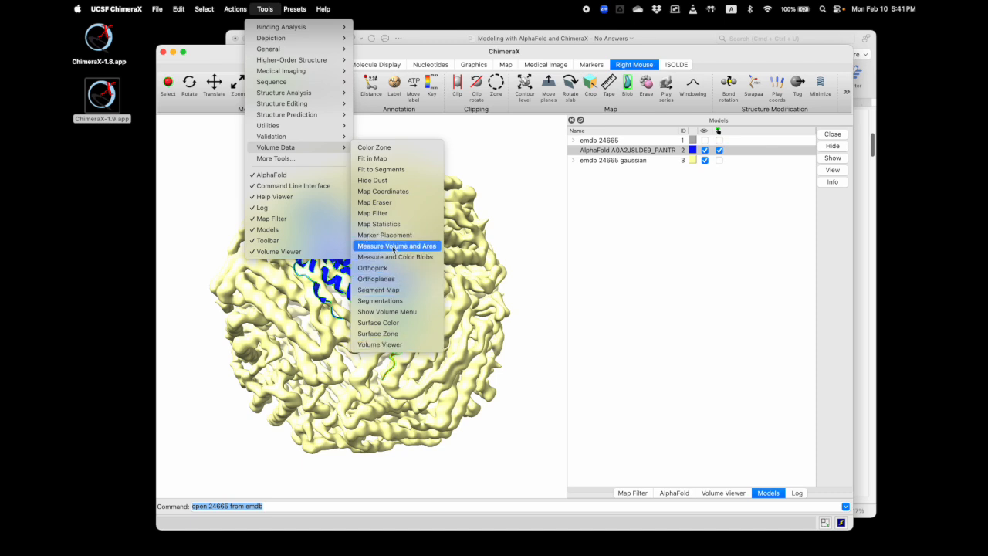
{"action": "left_click", "coordinate": [373, 158]}
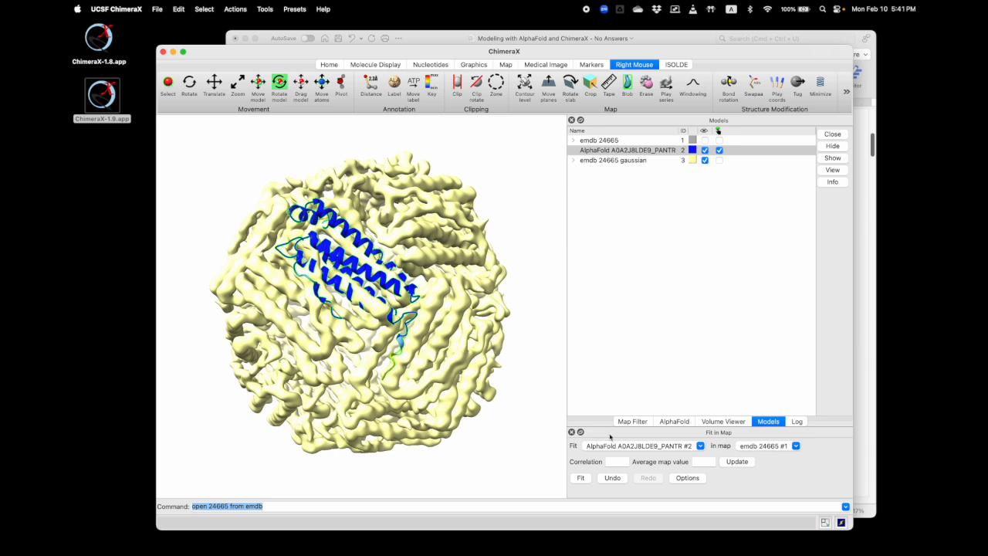
{"action": "left_click_drag", "start_coordinate": [653, 432], "coordinate": [621, 150]}
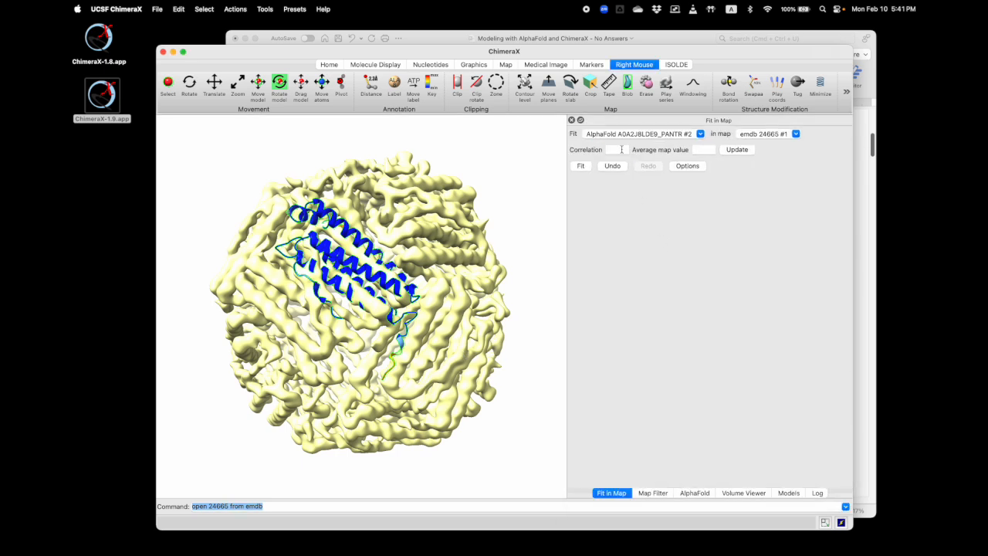
{"action": "left_click", "coordinate": [770, 134]}
{"action": "left_click", "coordinate": [790, 154]}
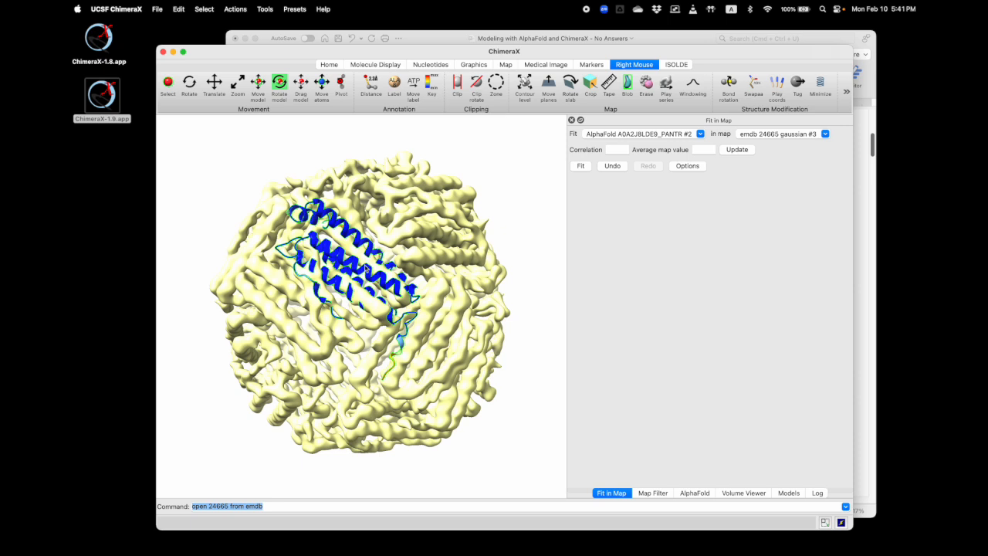
{"action": "left_click", "coordinate": [580, 167]}
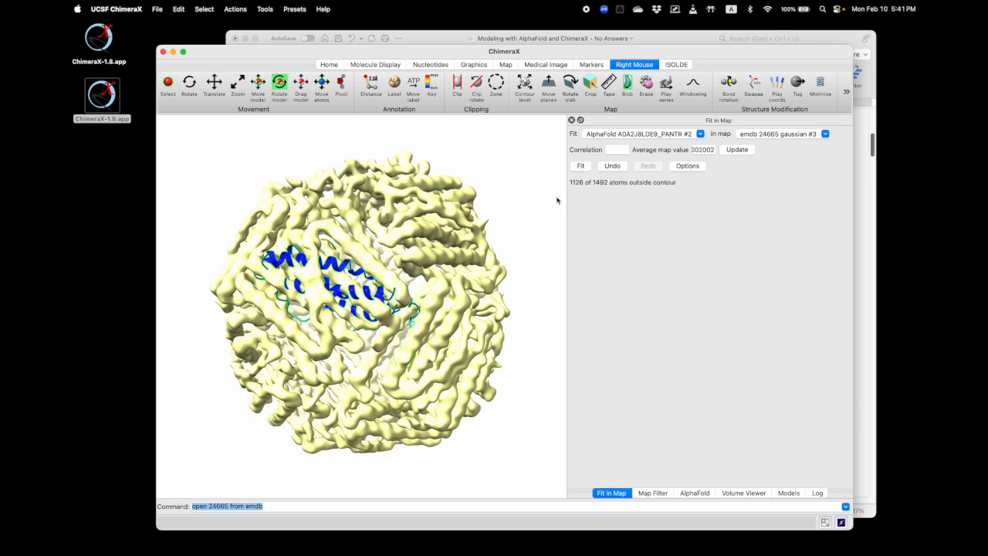
Rotate the AlphaFold model to a new orientation, shift it slightly upward over the density, and fit it in the Gaussian map again
{"action": "left_click_drag", "start_coordinate": [349, 275], "coordinate": [375, 255]}
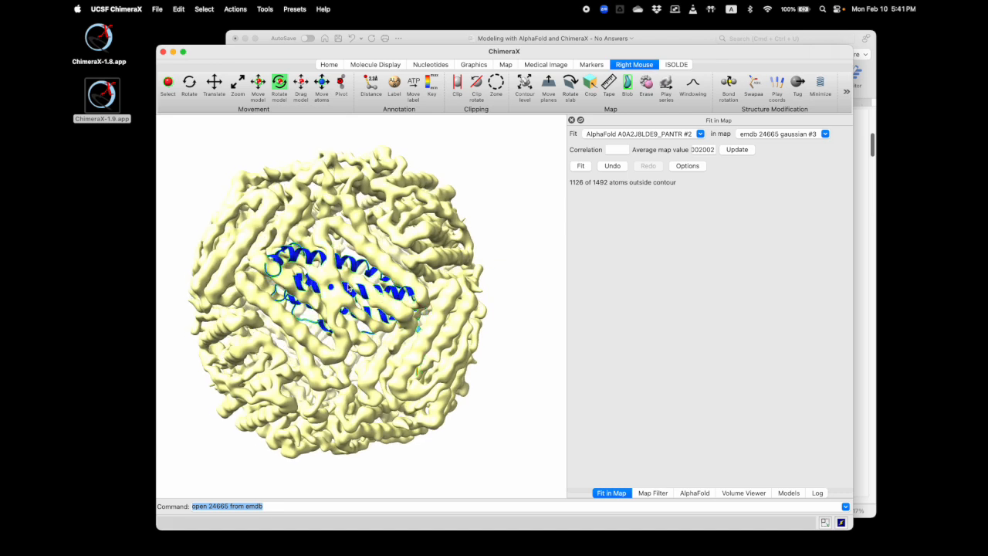
{"action": "right_click_drag", "start_coordinate": [375, 255], "coordinate": [390, 307]}
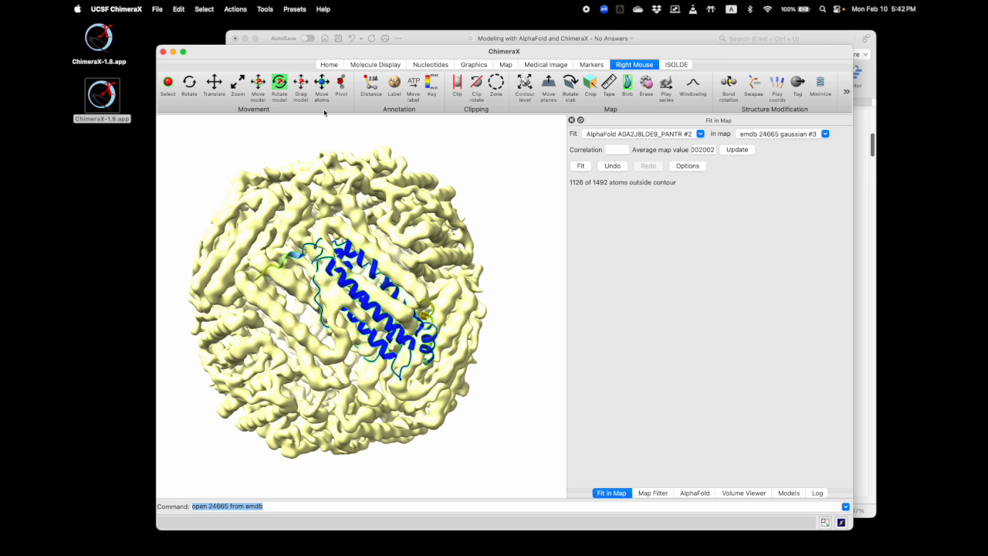
{"action": "left_click", "coordinate": [258, 83]}
{"action": "right_click_drag", "start_coordinate": [375, 258], "coordinate": [371, 219]}
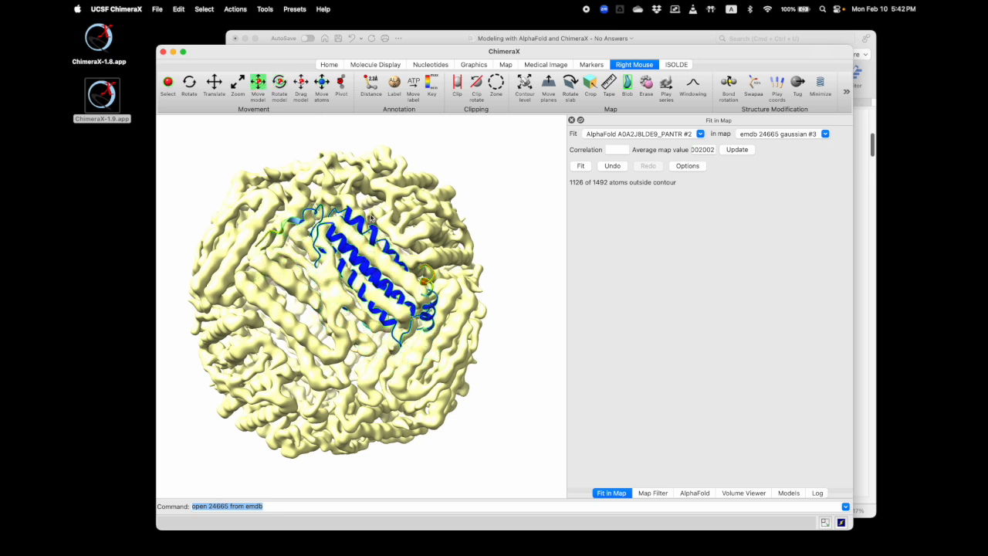
{"action": "left_click", "coordinate": [583, 166]}
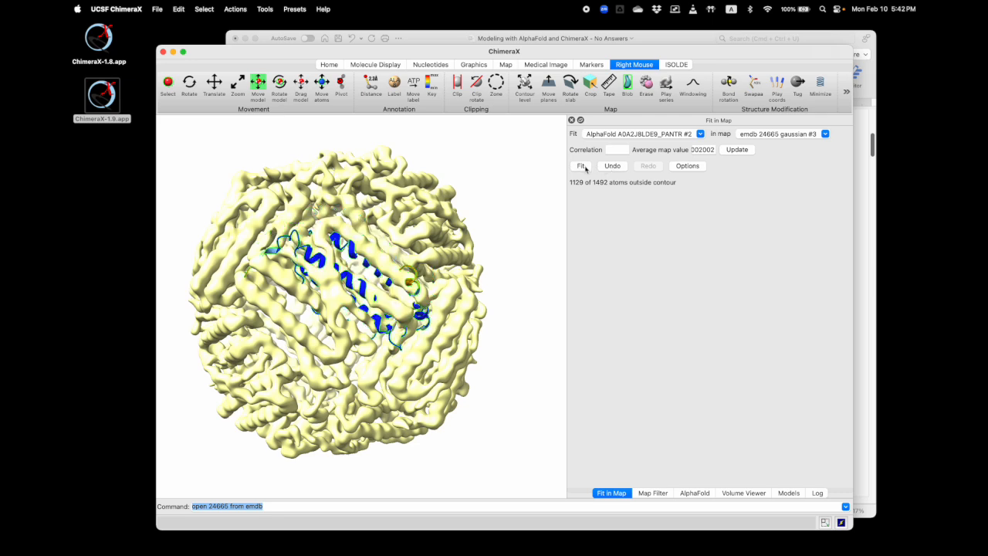
Rotate the AlphaFold model along the rod-shaped density and fit it again in the emdb 24665 gaussian #3 map
{"action": "left_click_drag", "start_coordinate": [259, 239], "coordinate": [395, 265]}
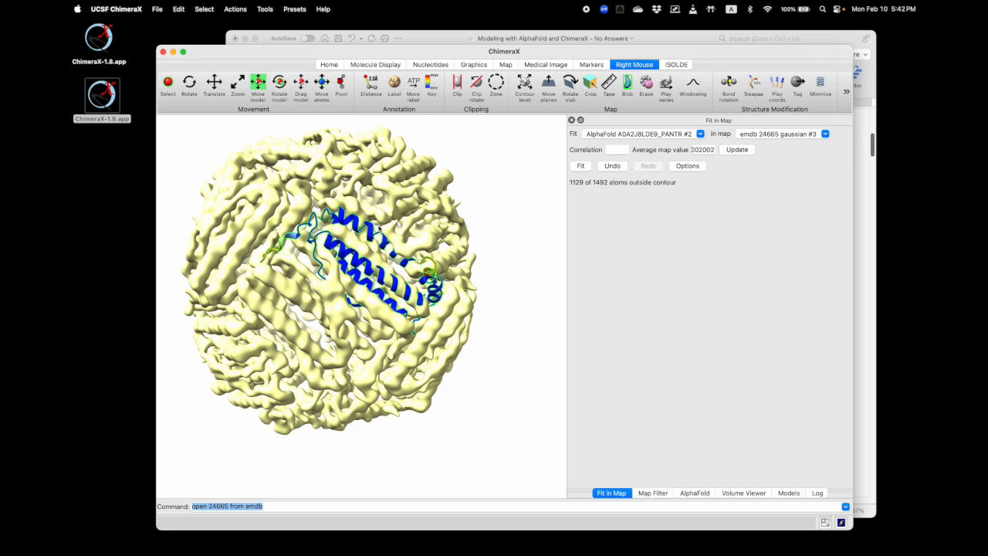
{"action": "left_click", "coordinate": [279, 81]}
{"action": "right_click_drag", "start_coordinate": [265, 255], "coordinate": [375, 274]}
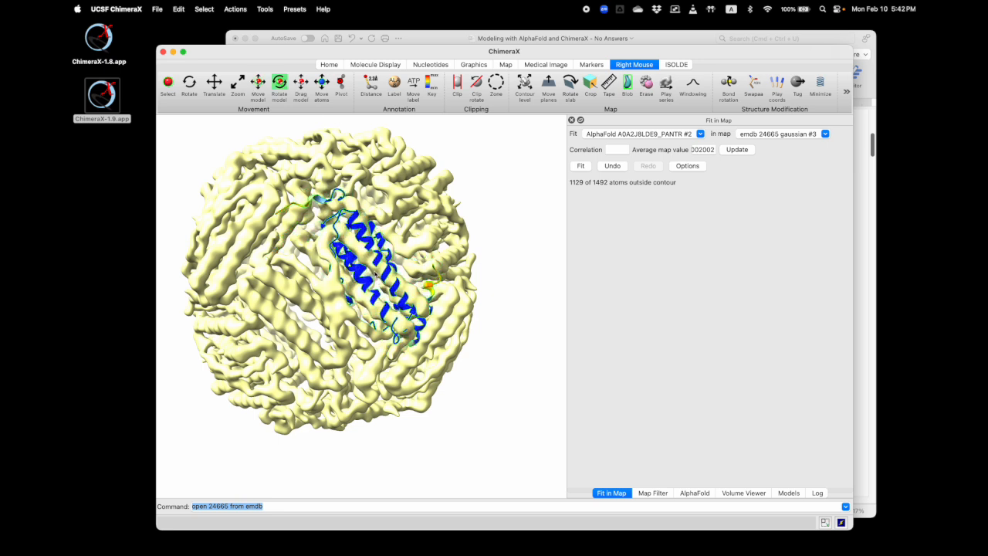
{"action": "left_click", "coordinate": [582, 165]}
{"action": "left_click_drag", "start_coordinate": [406, 270], "coordinate": [447, 330]}
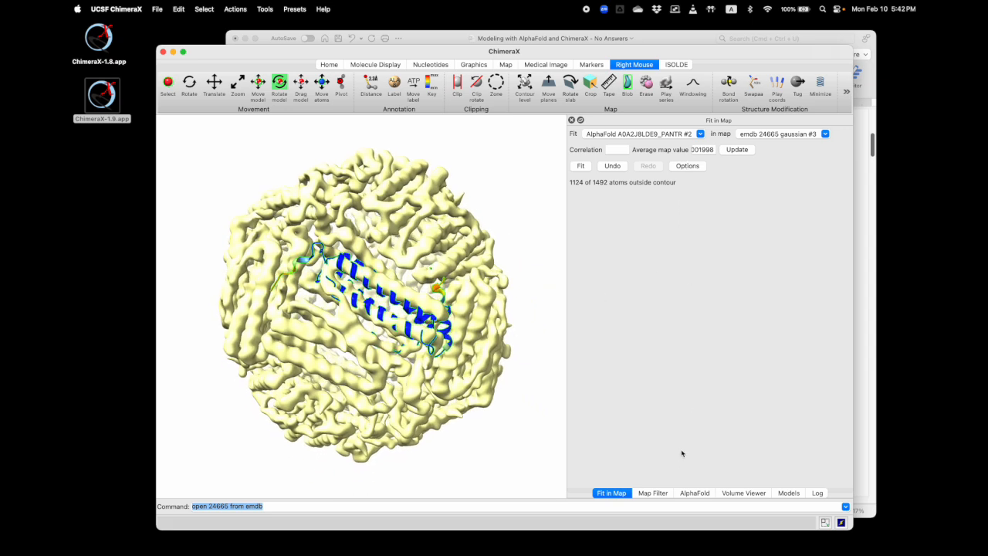
Recolor the emdb 24665 gaussian surface gray and lower its opacity to 61%
{"action": "left_click", "coordinate": [741, 493]}
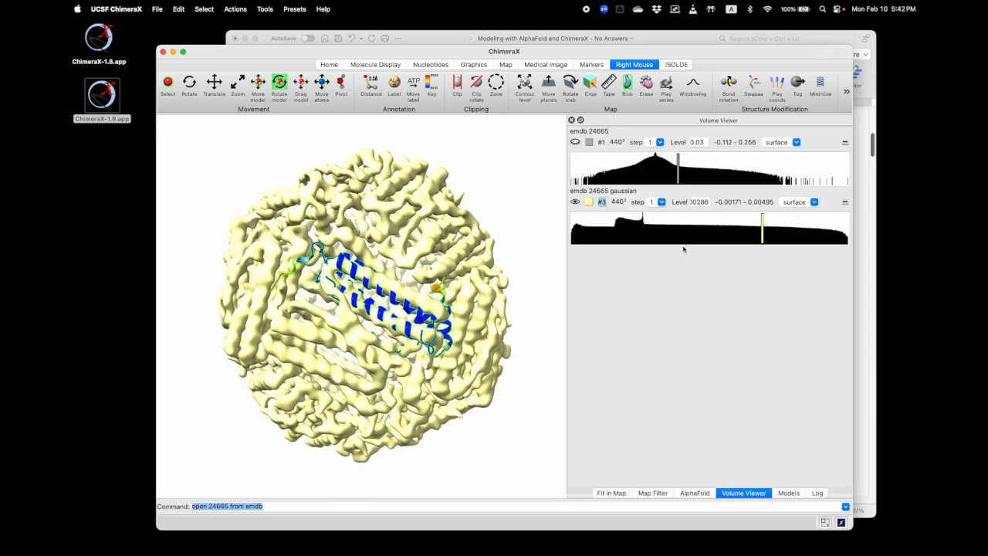
{"action": "left_click", "coordinate": [589, 201]}
{"action": "left_click", "coordinate": [202, 166]}
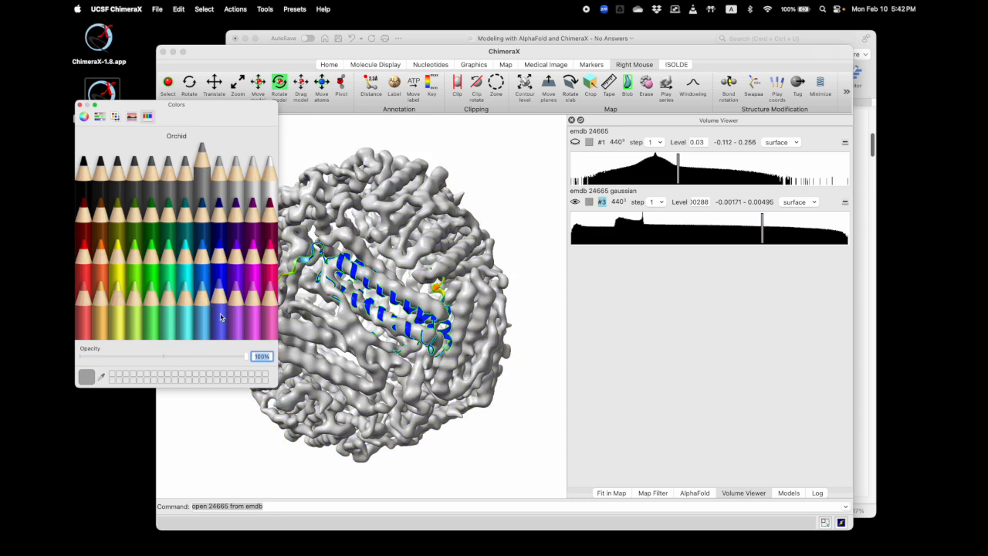
{"action": "left_click_drag", "start_coordinate": [246, 356], "coordinate": [182, 356]}
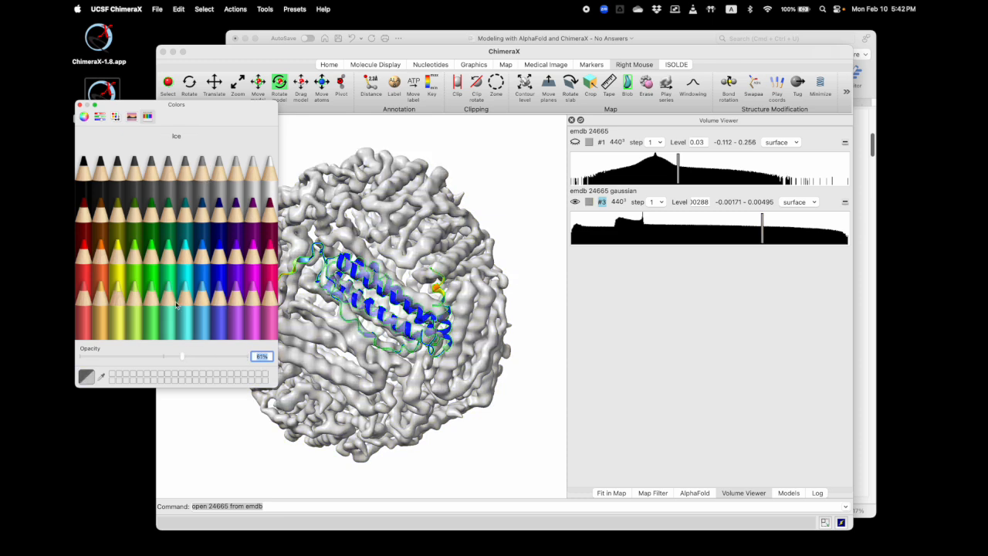
{"action": "left_click", "coordinate": [80, 104]}
Rotate and shift the AlphaFold model so its helices line up with the transparent rods, and fit it in the Gaussian map
{"action": "scroll", "coordinate": [347, 252], "scroll_direction": "up", "scroll_amount": 3}
{"action": "left_click_drag", "start_coordinate": [347, 252], "coordinate": [364, 158]}
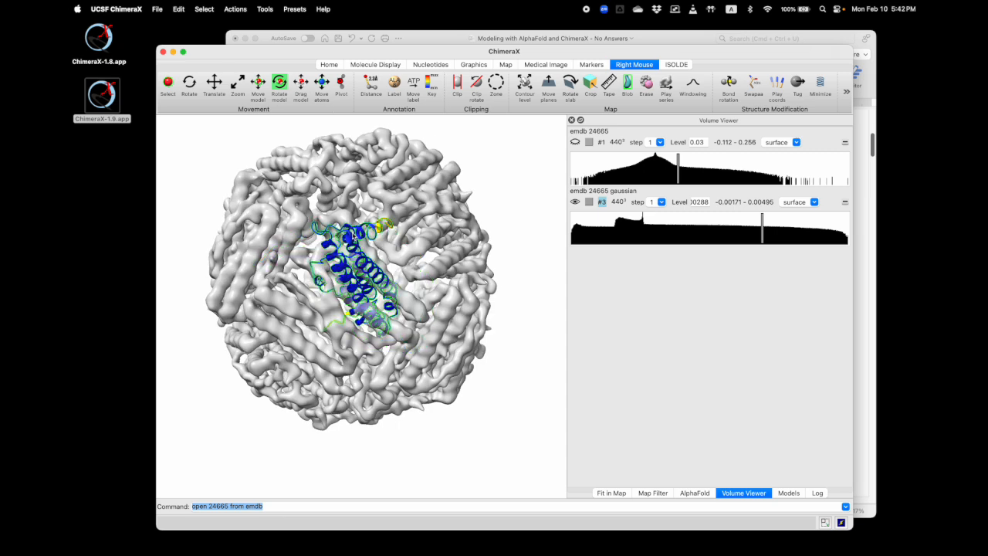
{"action": "right_click_drag", "start_coordinate": [368, 272], "coordinate": [379, 292]}
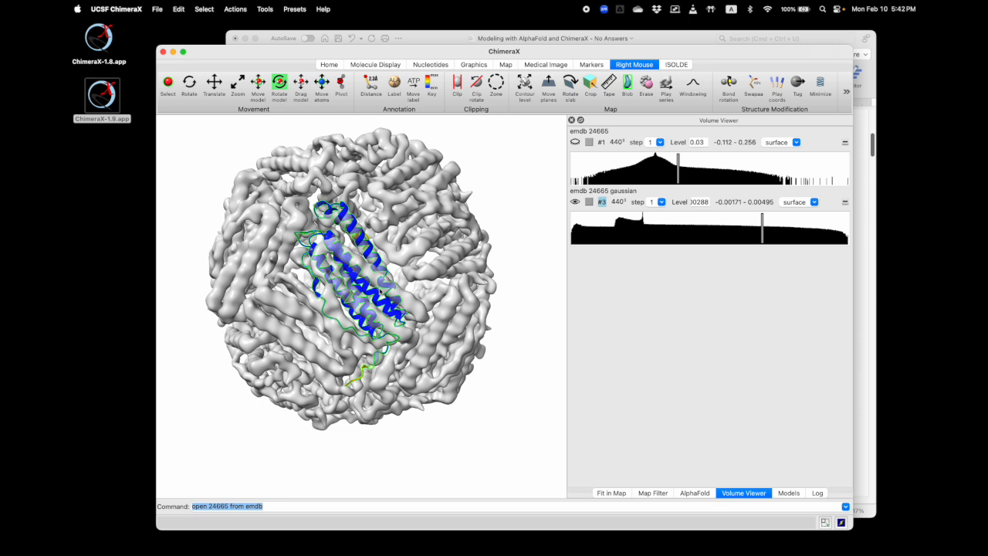
{"action": "left_click", "coordinate": [264, 97]}
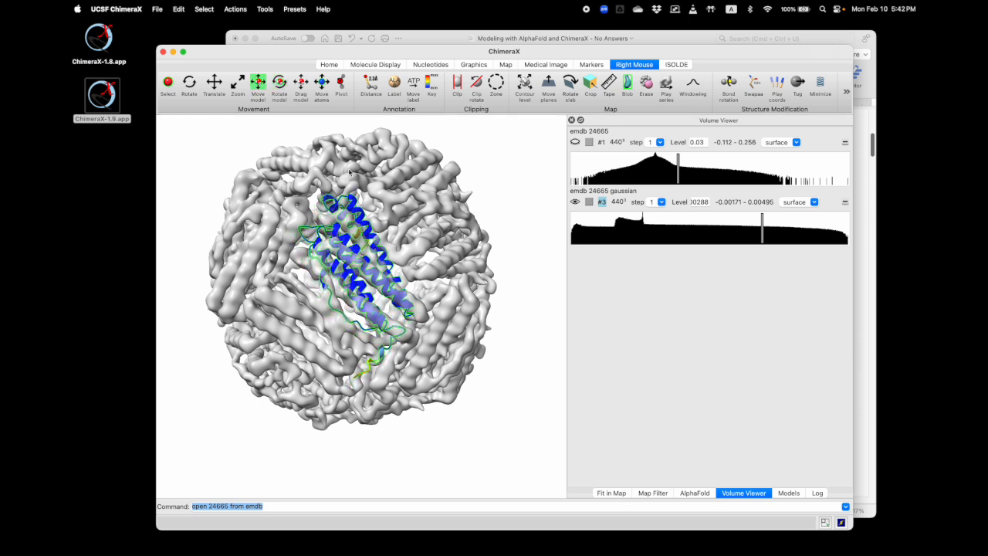
{"action": "left_click", "coordinate": [611, 493]}
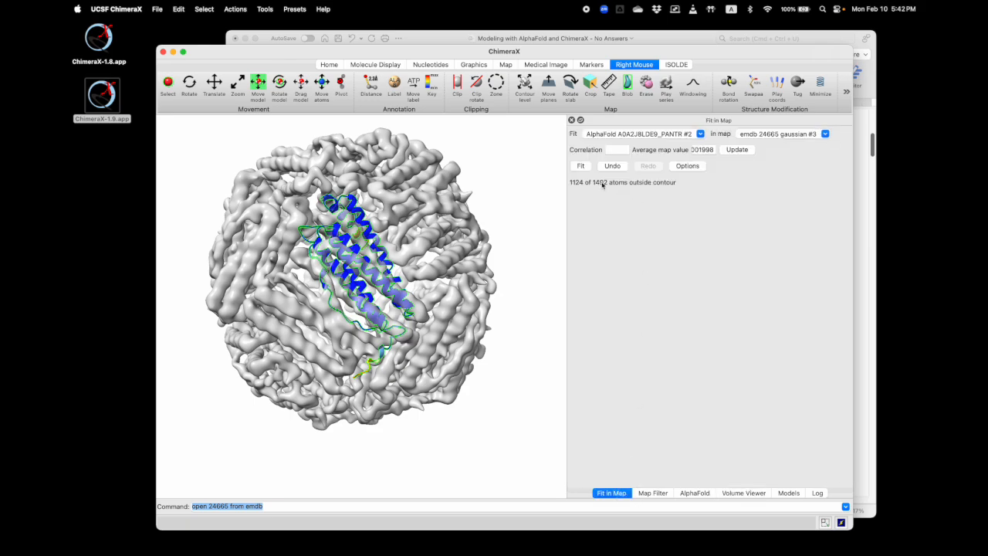
{"action": "left_click", "coordinate": [581, 167]}
{"action": "mouse_move", "coordinate": [386, 261]}
{"action": "left_mouse_down"}
{"action": "mouse_move", "coordinate": [414, 347]}
{"action": "mouse_move", "coordinate": [382, 255]}
{"action": "mouse_move", "coordinate": [402, 259]}
{"action": "left_mouse_up"}
Fit the AlphaFold model into the original emdb 24665 #1 map
{"action": "left_click", "coordinate": [779, 134]}
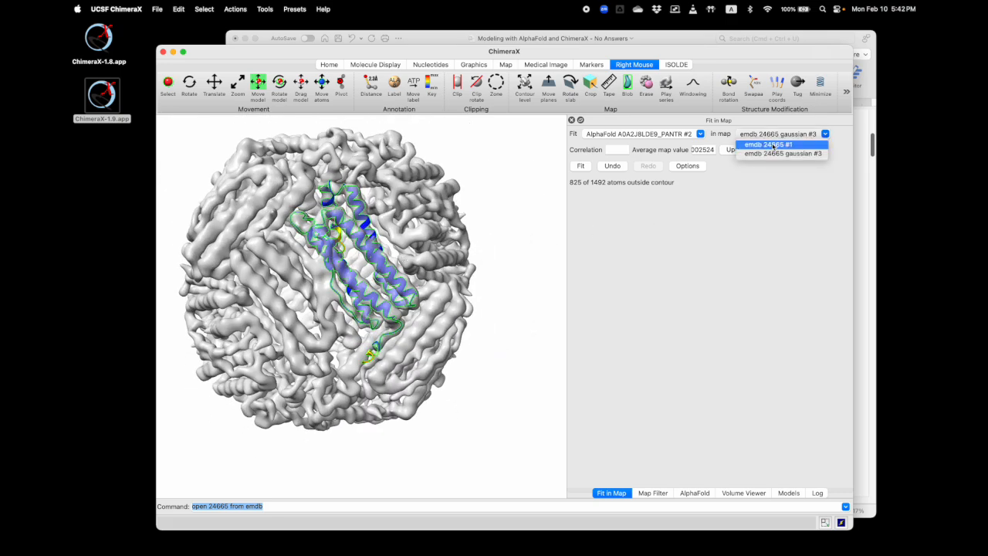
{"action": "left_click", "coordinate": [774, 145]}
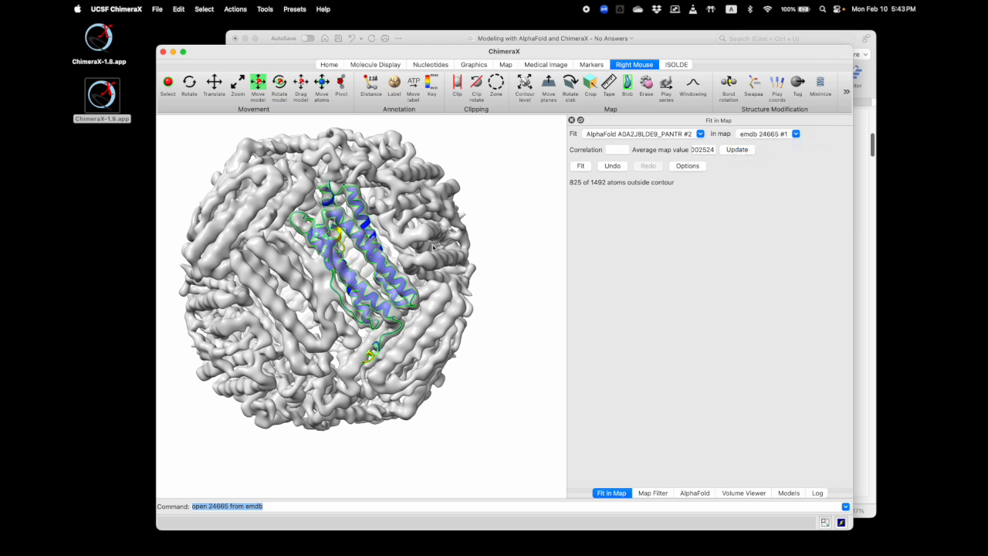
{"action": "left_click", "coordinate": [581, 166]}
Close the emdb 24665 gaussian map and display the original emdb 24665 surface
{"action": "left_click", "coordinate": [745, 493]}
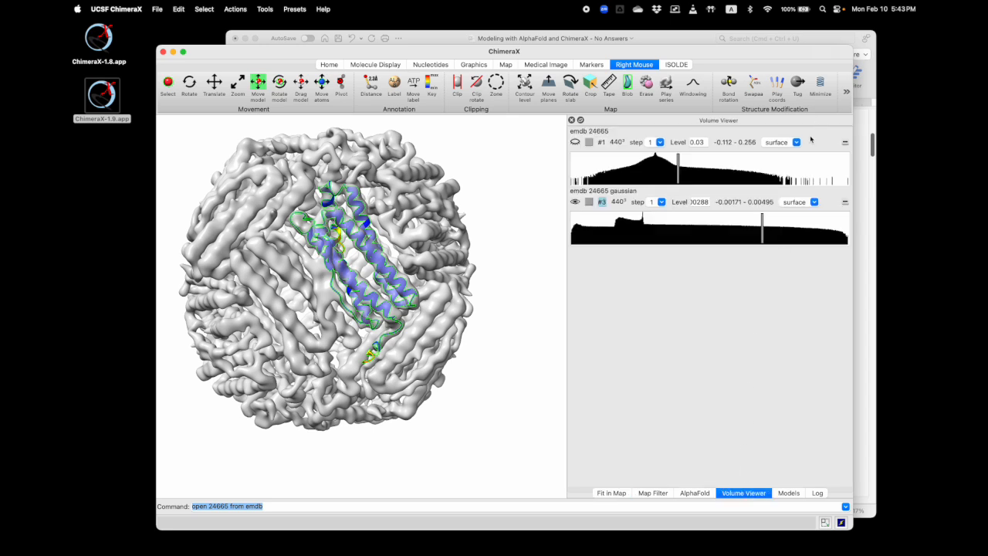
{"action": "left_click", "coordinate": [846, 203]}
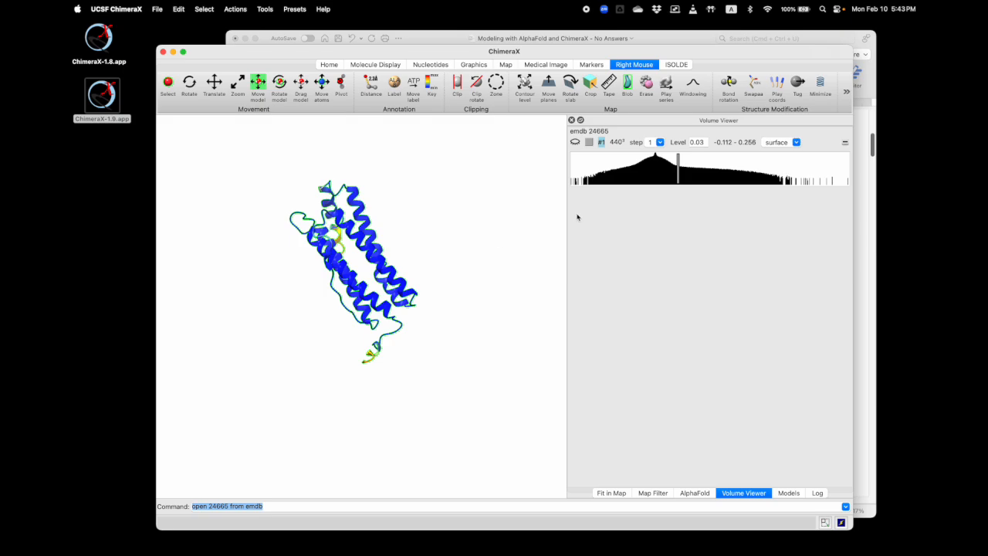
{"action": "left_click", "coordinate": [575, 142]}
{"action": "left_click_drag", "start_coordinate": [411, 254], "coordinate": [397, 276]}
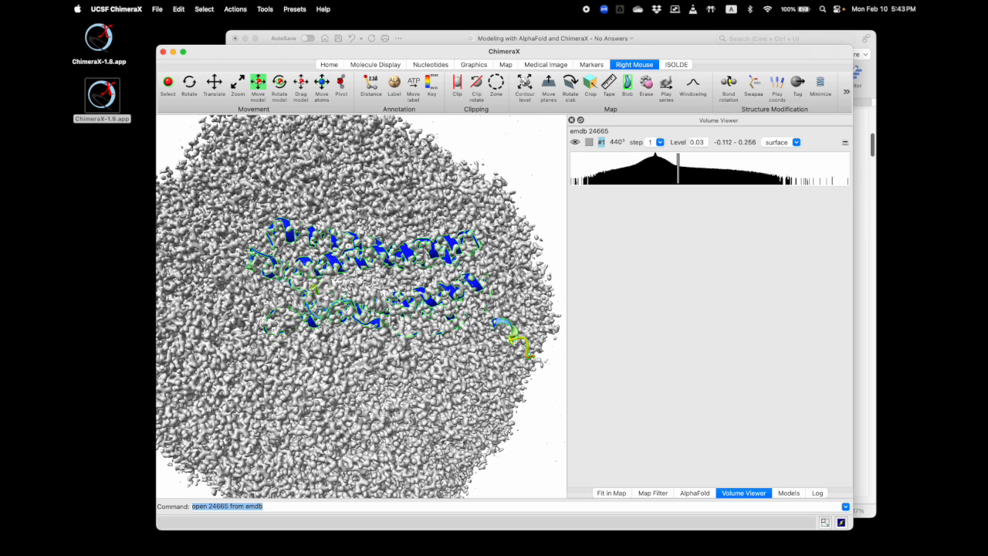
Copy the command 'volume zone #1 nearAtoms sel range 2' from item 11 of the Word instructions and run it in ChimeraX
{"action": "left_click", "coordinate": [454, 40]}
{"action": "scroll", "coordinate": [526, 284], "scroll_direction": "down", "scroll_amount": 10}
{"action": "scroll", "coordinate": [530, 285], "scroll_direction": "down", "scroll_amount": 15}
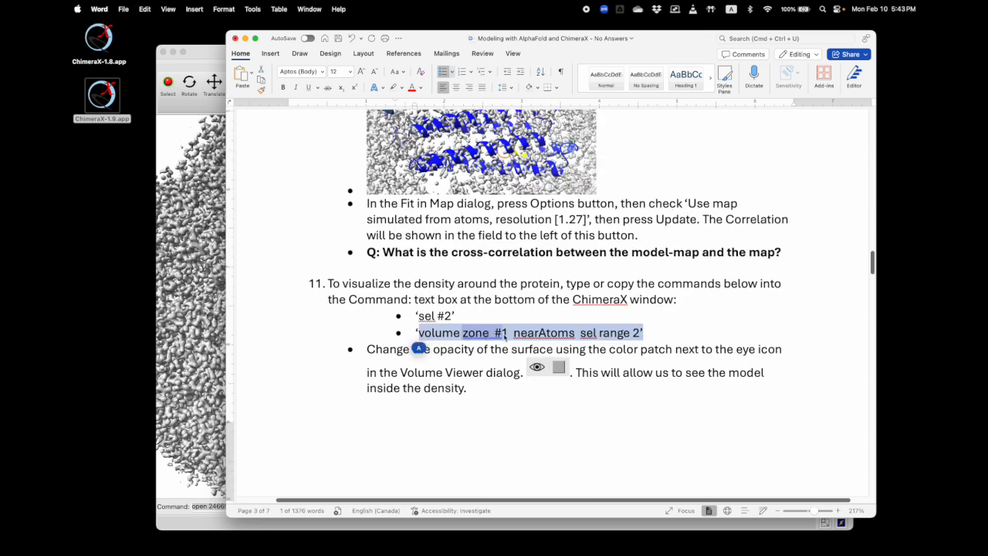
{"action": "triple_click", "coordinate": [502, 334]}
{"action": "key", "text": "super+c"}
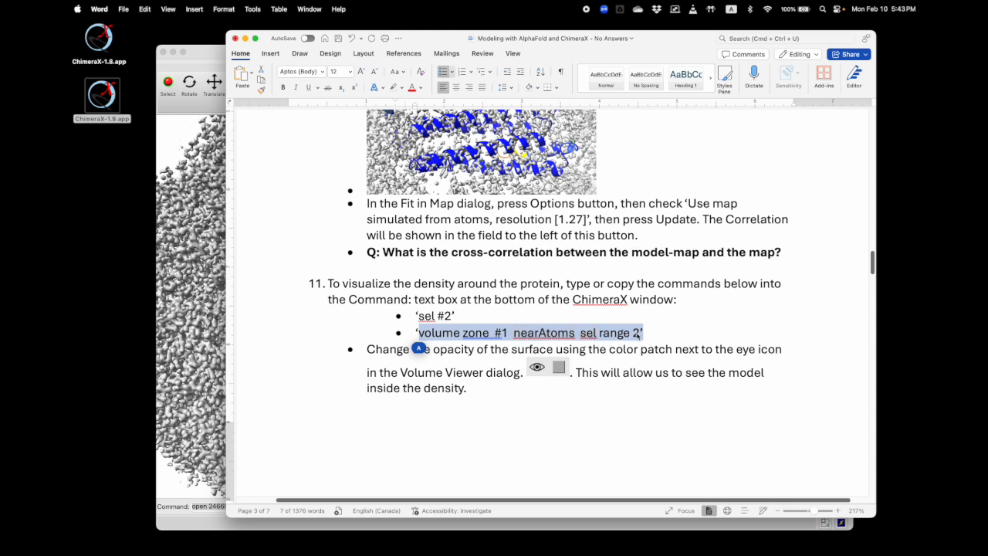
{"action": "left_click", "coordinate": [217, 54]}
{"action": "left_click", "coordinate": [288, 506]}
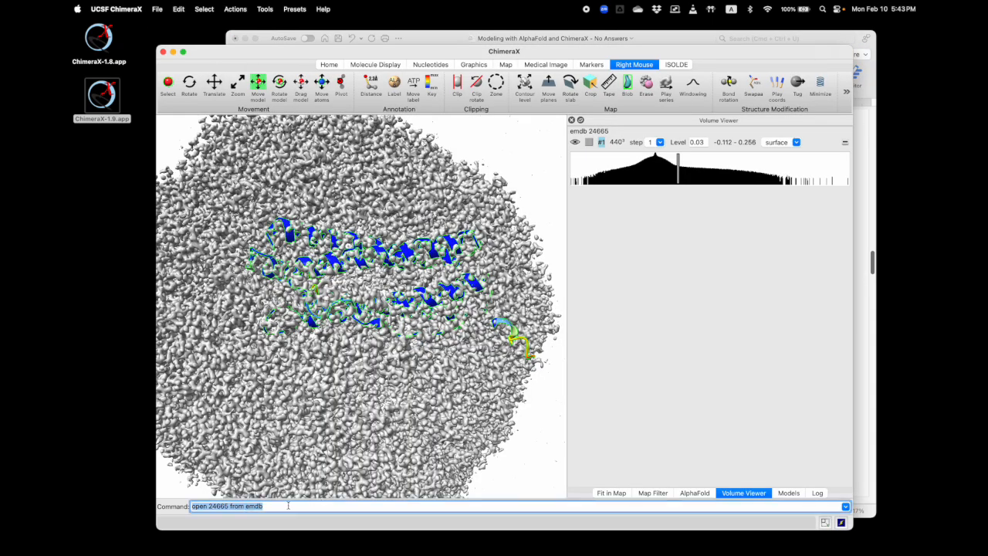
{"action": "key", "text": "super+v"}
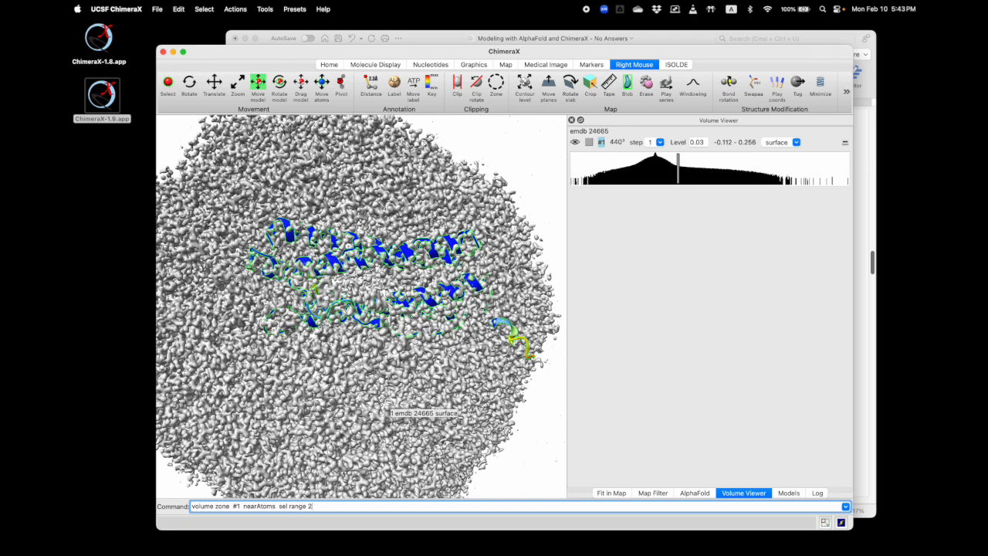
{"action": "key", "text": "Return"}
Lower the opacity of the zoned emdb 24665 surface so the model inside can be seen
{"action": "mouse_move", "coordinate": [408, 279]}
{"action": "left_mouse_down"}
{"action": "mouse_move", "coordinate": [388, 271]}
{"action": "mouse_move", "coordinate": [390, 285]}
{"action": "left_mouse_up"}
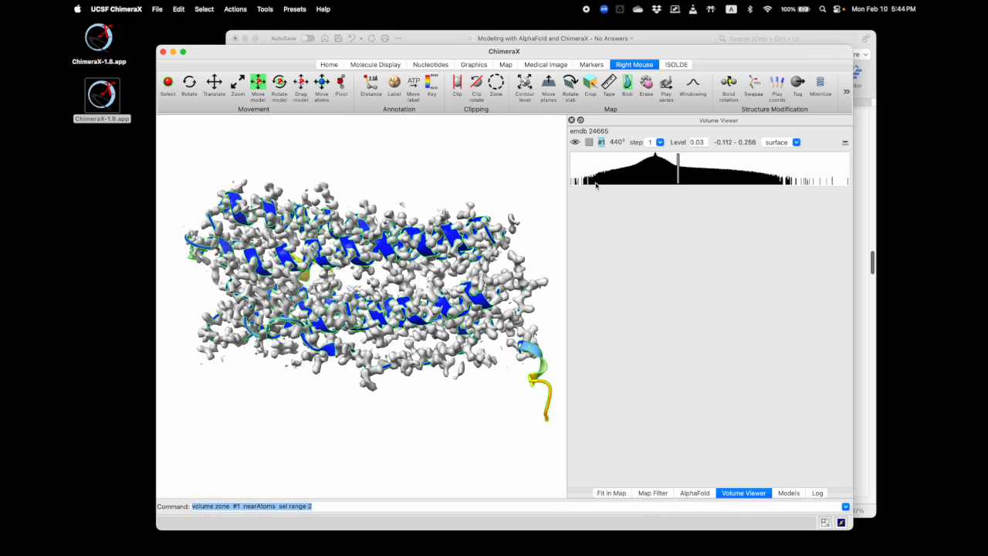
{"action": "left_click", "coordinate": [594, 143]}
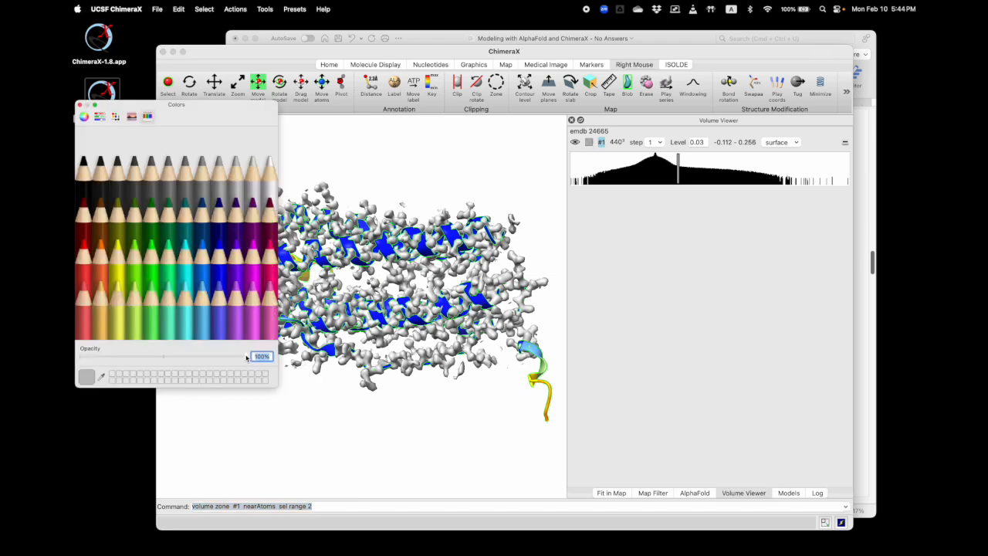
{"action": "left_click_drag", "start_coordinate": [247, 356], "coordinate": [198, 358]}
Try a black background and Soft lighting, and return to the white background and Simple lighting
{"action": "left_click", "coordinate": [375, 65]}
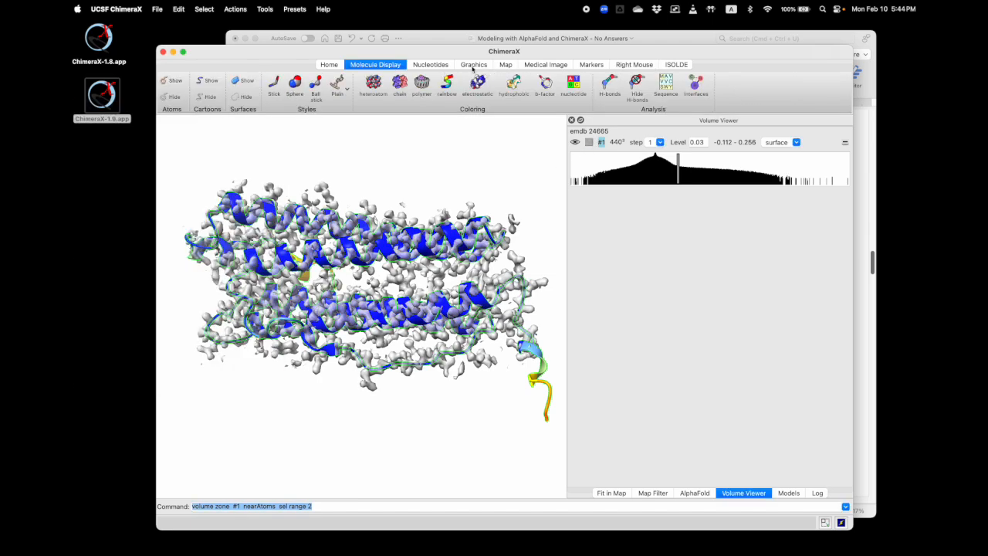
{"action": "left_click", "coordinate": [474, 66]}
{"action": "left_click", "coordinate": [172, 98]}
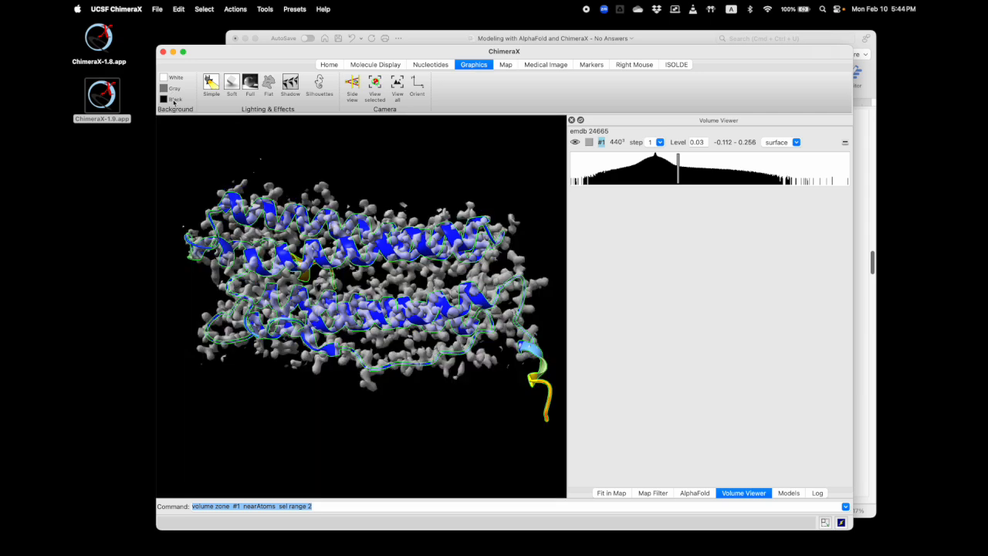
{"action": "left_click", "coordinate": [176, 78]}
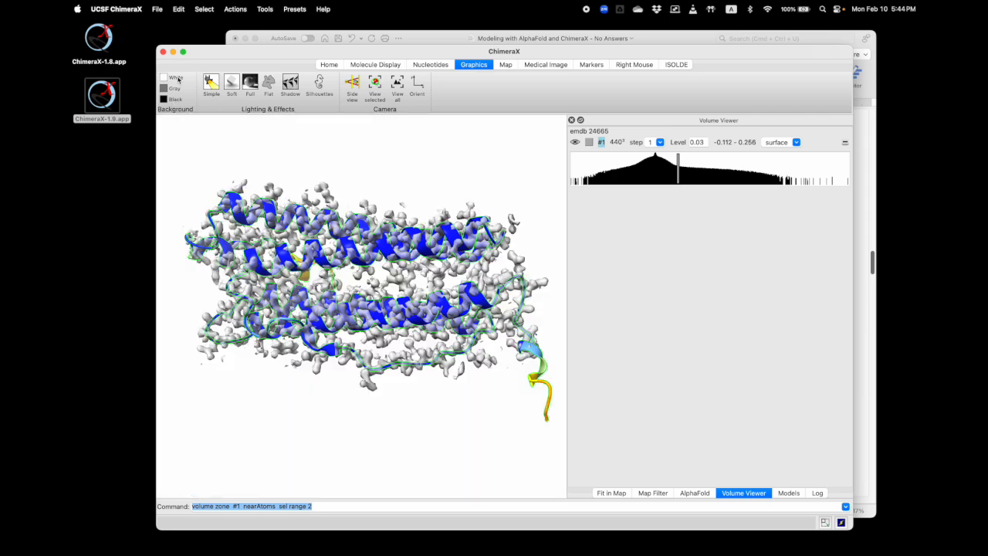
{"action": "left_click", "coordinate": [233, 83]}
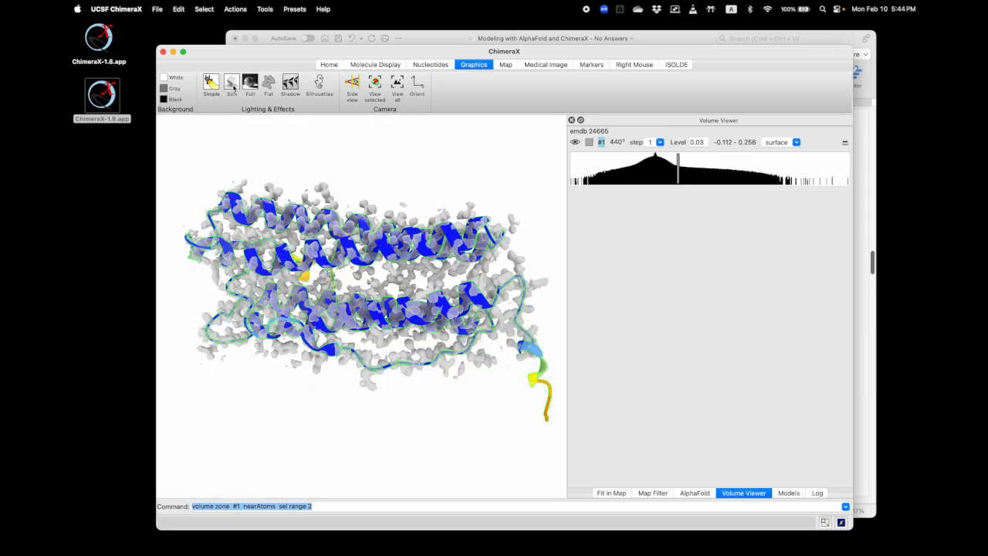
{"action": "left_click", "coordinate": [212, 83]}
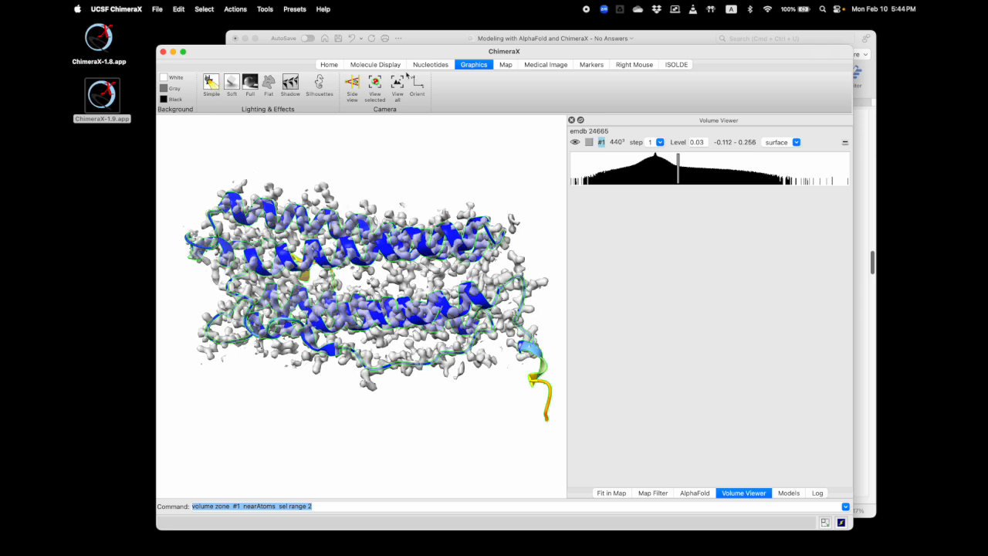
Show the atoms of the selected AlphaFold model inside the transparent density
{"action": "left_click", "coordinate": [375, 65]}
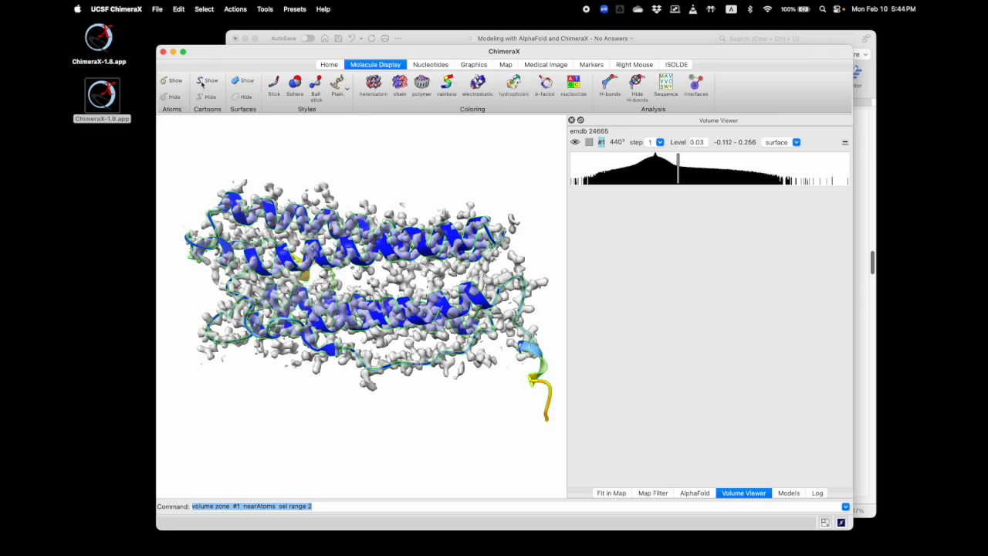
{"action": "left_click", "coordinate": [170, 81]}
{"action": "scroll", "coordinate": [372, 258], "scroll_direction": "up", "scroll_amount": 5}
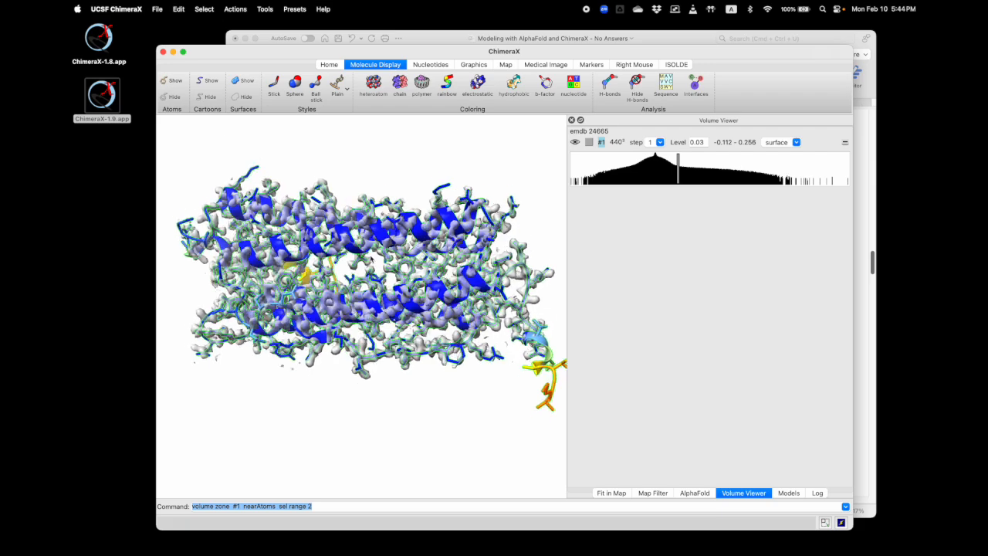
{"action": "left_click_drag", "start_coordinate": [376, 261], "coordinate": [376, 308]}
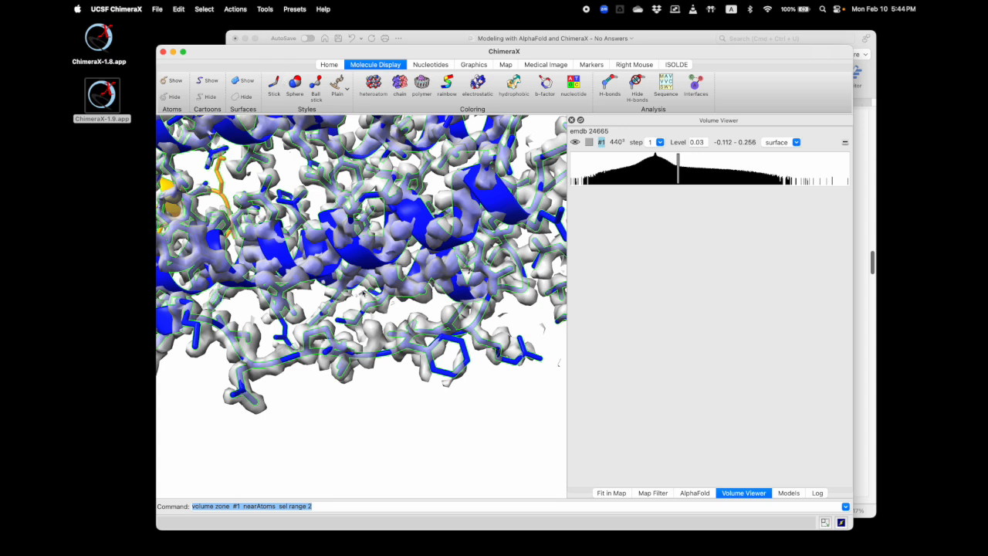
Color the model's atoms by element and inspect the side chains near the ring and the poorly covered terminal tail
{"action": "left_click", "coordinate": [235, 10]}
{"action": "mouse_move", "coordinate": [245, 59]}
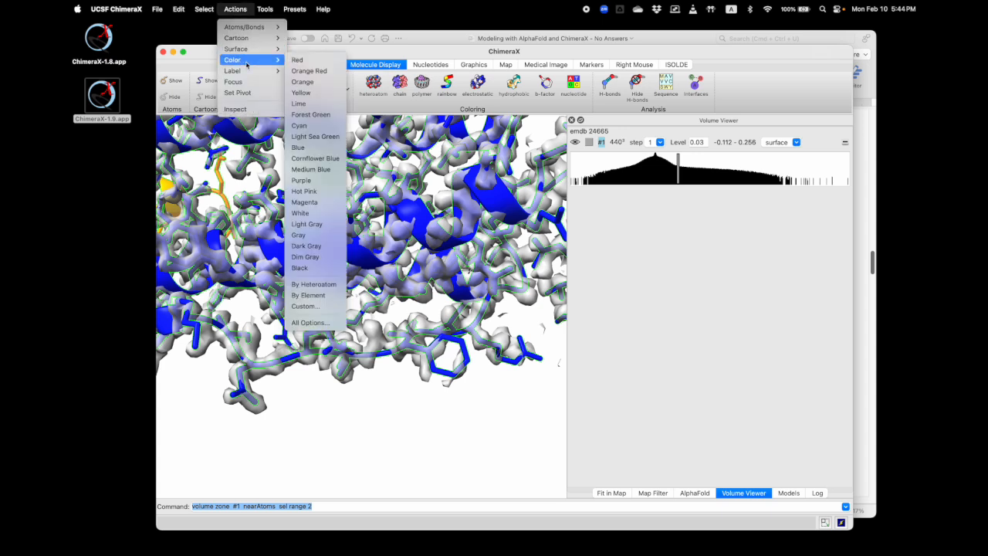
{"action": "left_click", "coordinate": [308, 295]}
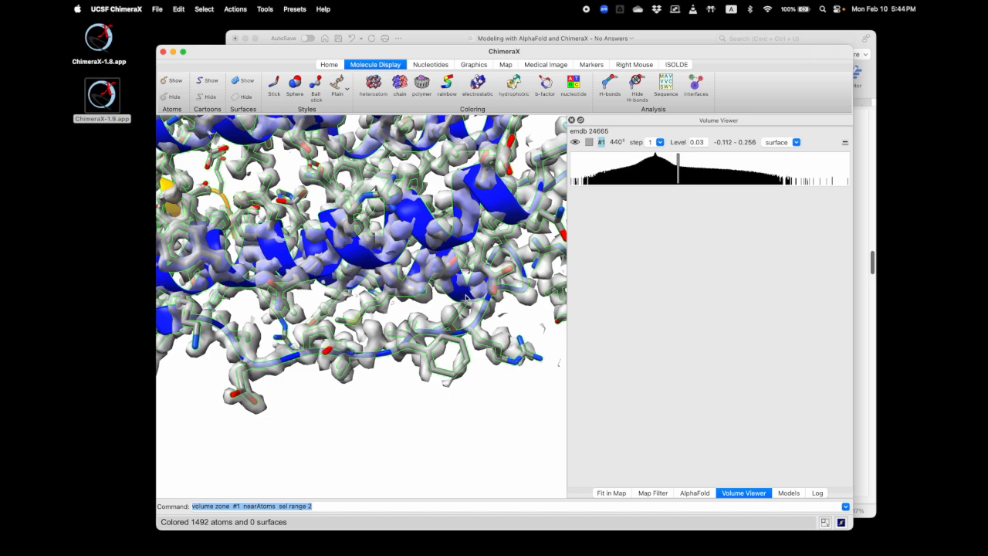
{"action": "left_click_drag", "start_coordinate": [442, 341], "coordinate": [402, 359]}
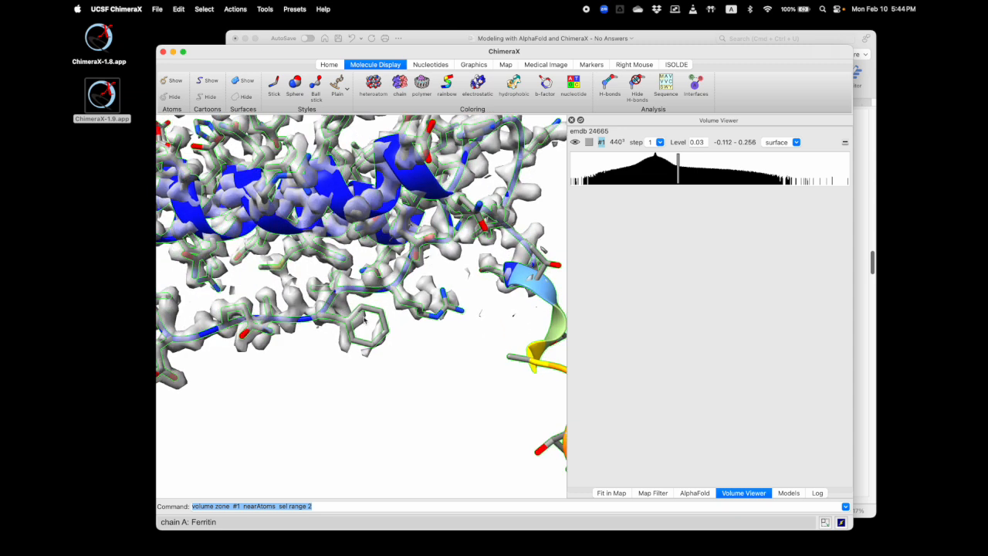
{"action": "left_click_drag", "start_coordinate": [380, 314], "coordinate": [376, 311]}
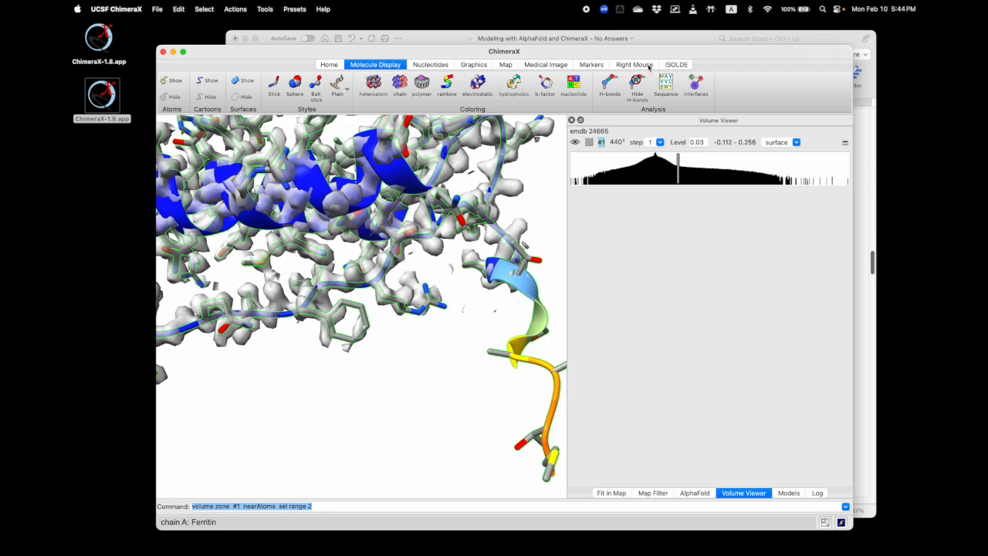
{"action": "left_click_drag", "start_coordinate": [386, 261], "coordinate": [418, 195]}
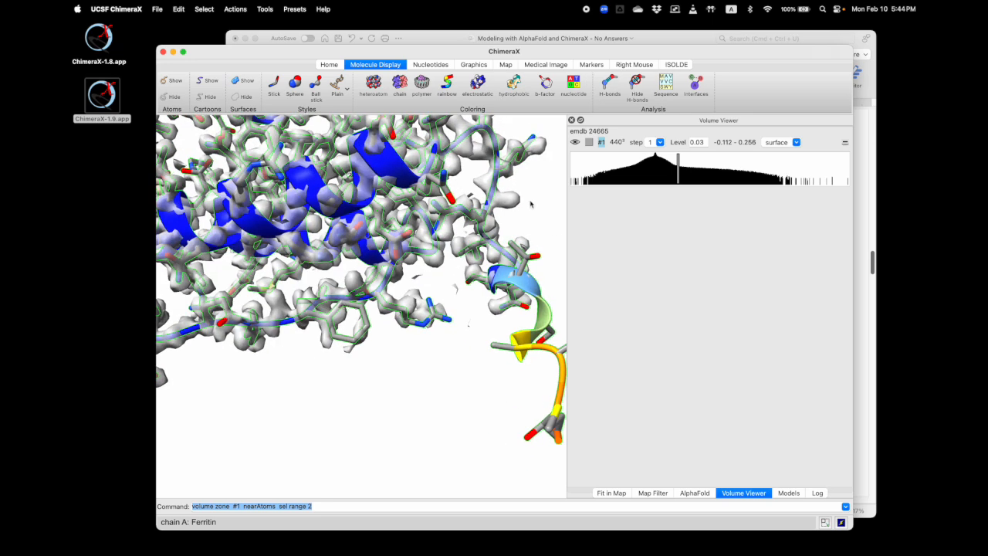
Switch to the Pivot mode, set the center of rotation on the protruding blue-tipped side chain, and rotate the model around it
{"action": "left_click", "coordinate": [634, 64]}
{"action": "left_click", "coordinate": [342, 83]}
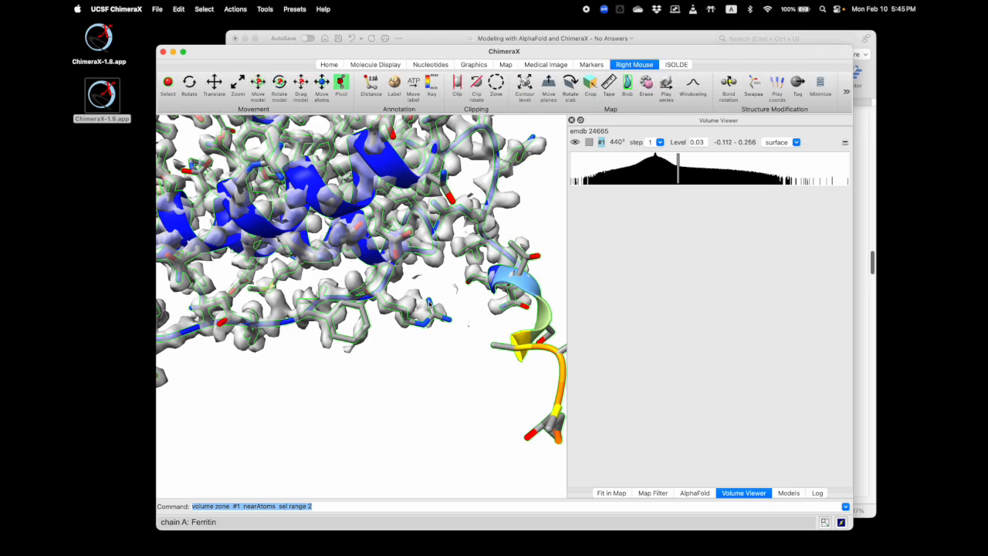
{"action": "right_click", "coordinate": [430, 309]}
{"action": "left_click_drag", "start_coordinate": [430, 309], "coordinate": [350, 217]}
{"action": "left_click_drag", "start_coordinate": [305, 155], "coordinate": [548, 265]}
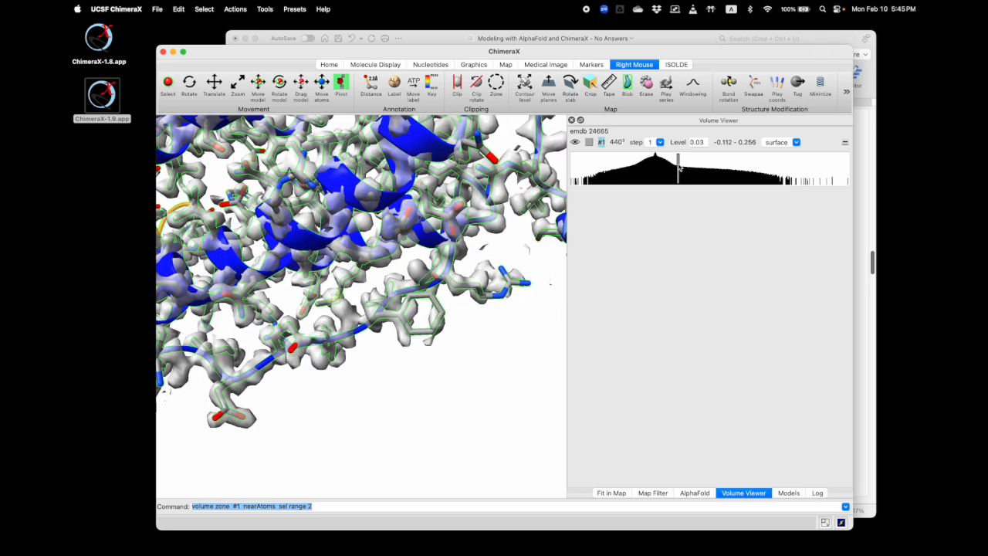
Lower the emdb 24665 surface level to 0.0174 and inspect the density around the protruding side chain and neighboring PHE 82
{"action": "mouse_move", "coordinate": [679, 166]}
{"action": "left_mouse_down"}
{"action": "mouse_move", "coordinate": [700, 168]}
{"action": "mouse_move", "coordinate": [669, 171]}
{"action": "left_mouse_up"}
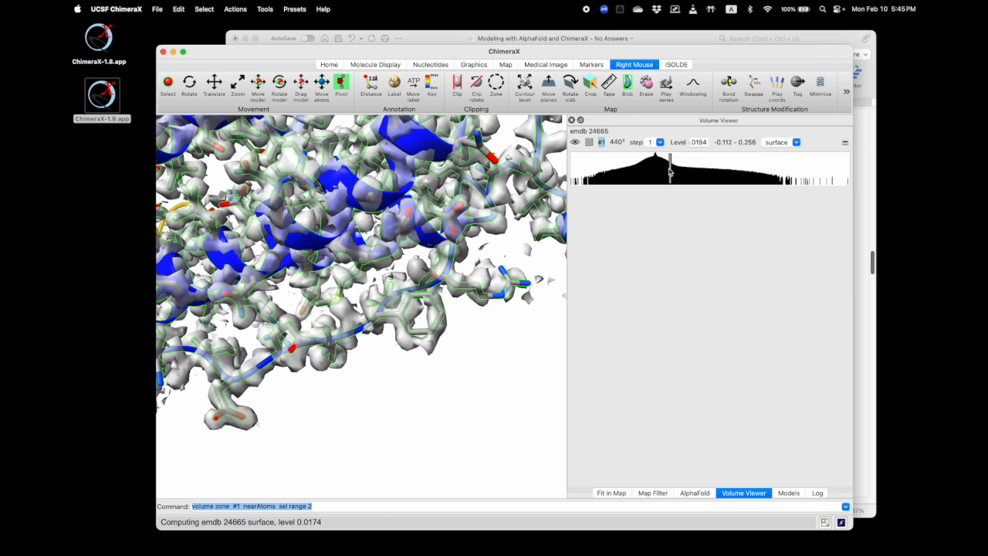
{"action": "mouse_move", "coordinate": [430, 299]}
{"action": "left_mouse_down"}
{"action": "mouse_move", "coordinate": [381, 382]}
{"action": "mouse_move", "coordinate": [425, 335]}
{"action": "mouse_move", "coordinate": [384, 286]}
{"action": "mouse_move", "coordinate": [420, 315]}
{"action": "left_mouse_up"}
{"action": "scroll", "coordinate": [386, 373], "scroll_direction": "up", "scroll_amount": 4}
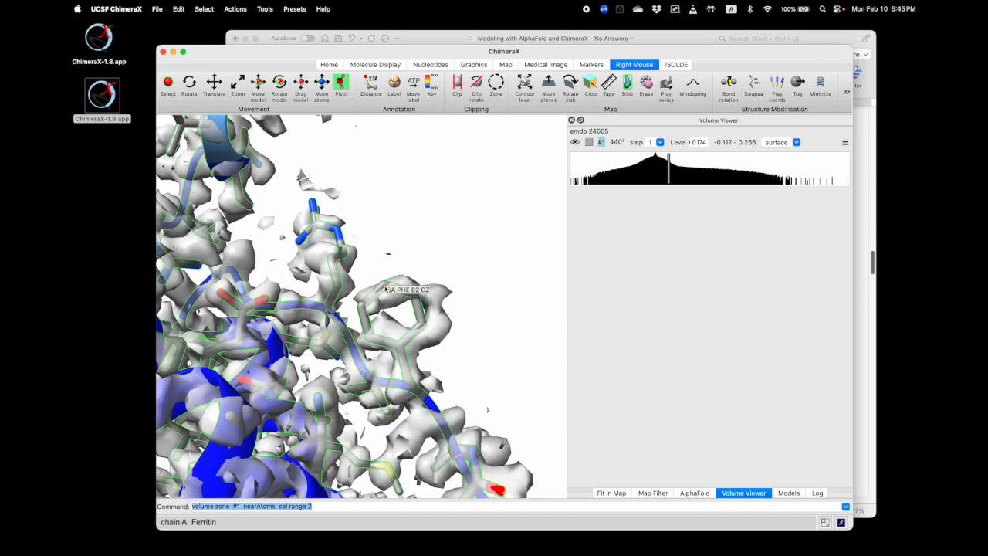
{"action": "mouse_move", "coordinate": [385, 288]}
{"action": "left_mouse_down"}
{"action": "mouse_move", "coordinate": [370, 310]}
{"action": "mouse_move", "coordinate": [419, 296]}
{"action": "mouse_move", "coordinate": [401, 288]}
{"action": "left_mouse_up"}
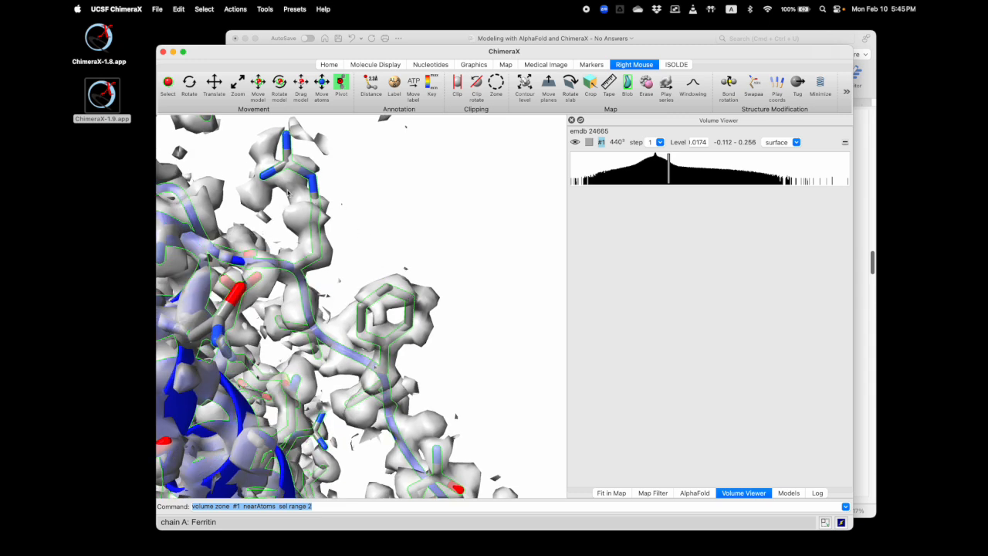
{"action": "mouse_move", "coordinate": [263, 178]}
{"action": "left_click_drag", "start_coordinate": [398, 306], "coordinate": [394, 294]}
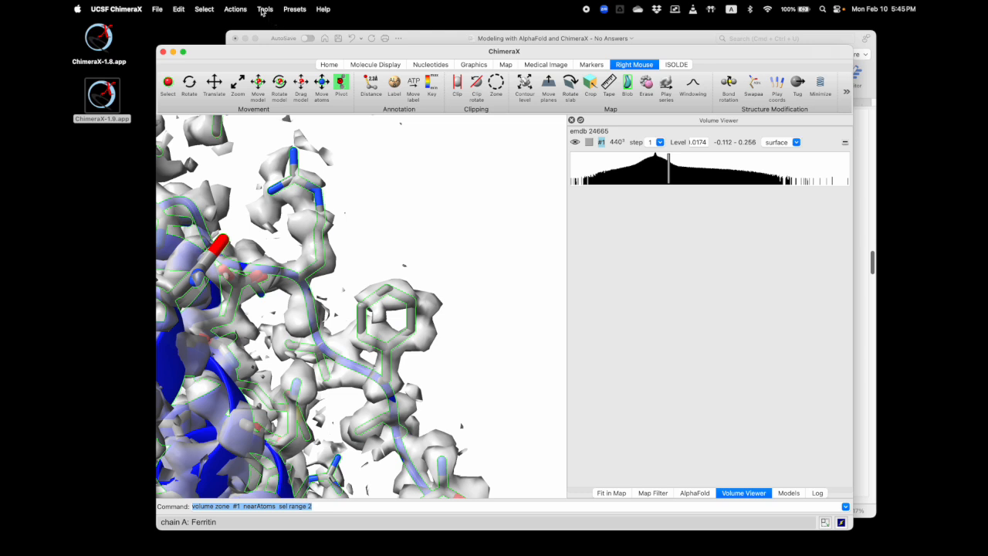
Open the Model-map Q-Score tool, dock it with the other panels, and plot AlphaFold model #2 against map #1 emdb 24665
{"action": "left_click", "coordinate": [263, 9]}
{"action": "mouse_move", "coordinate": [299, 148]}
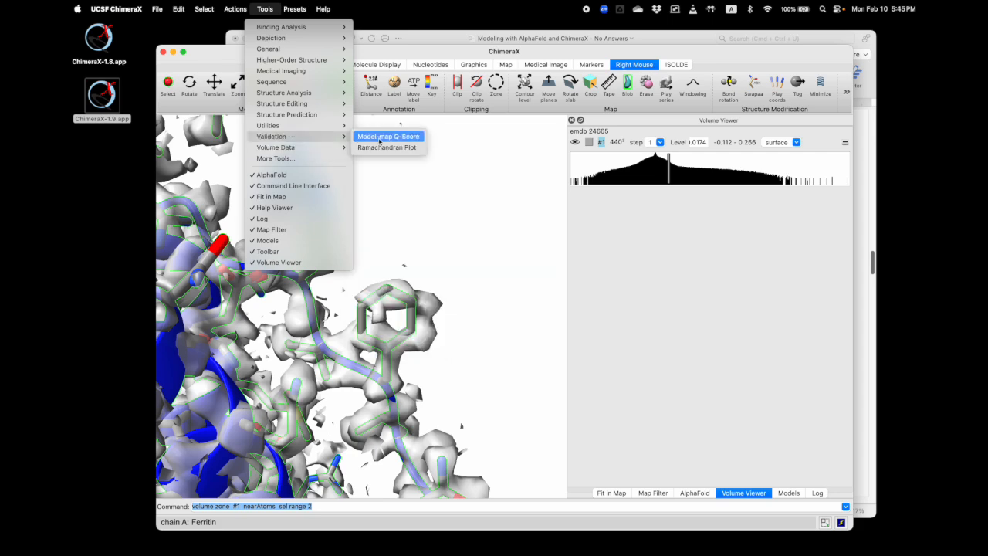
{"action": "left_click", "coordinate": [379, 139]}
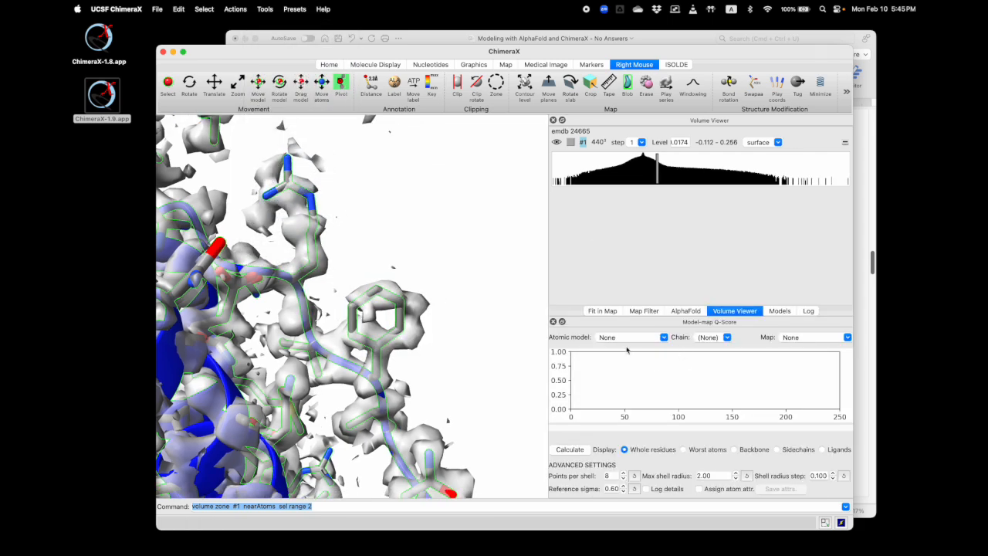
{"action": "left_click_drag", "start_coordinate": [611, 324], "coordinate": [633, 274]}
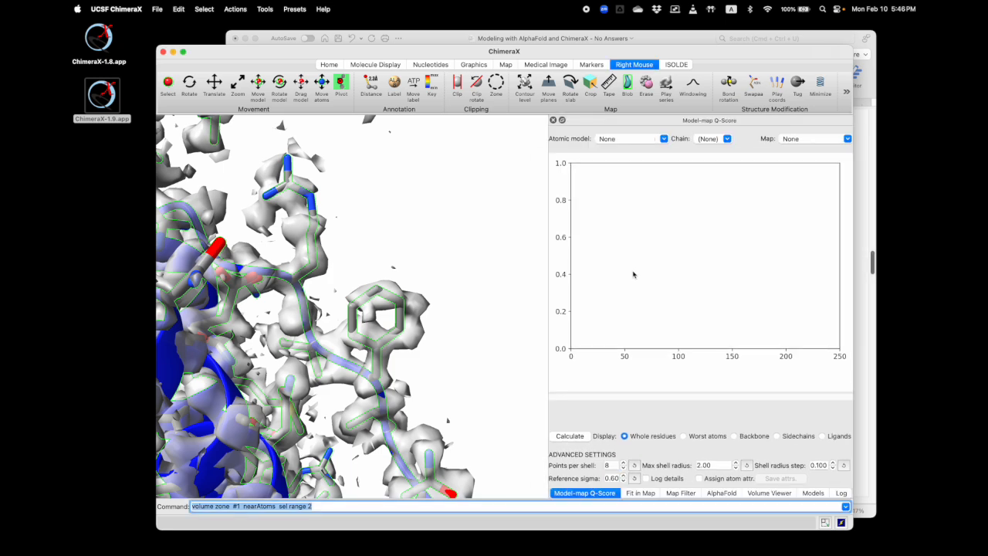
{"action": "left_click", "coordinate": [628, 141]}
{"action": "left_click", "coordinate": [626, 148]}
{"action": "left_click", "coordinate": [818, 140]}
{"action": "left_click", "coordinate": [810, 148]}
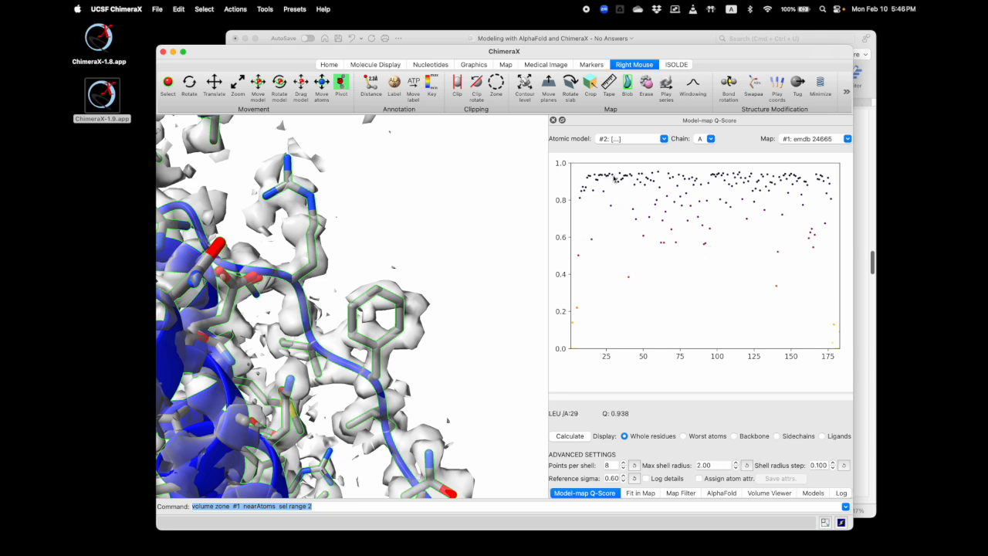
Go from the Q-score plot to residues near positions 24, 55 and 40 and inspect how each side chain fits its density
{"action": "left_click", "coordinate": [603, 191]}
{"action": "left_click_drag", "start_coordinate": [463, 255], "coordinate": [369, 297]}
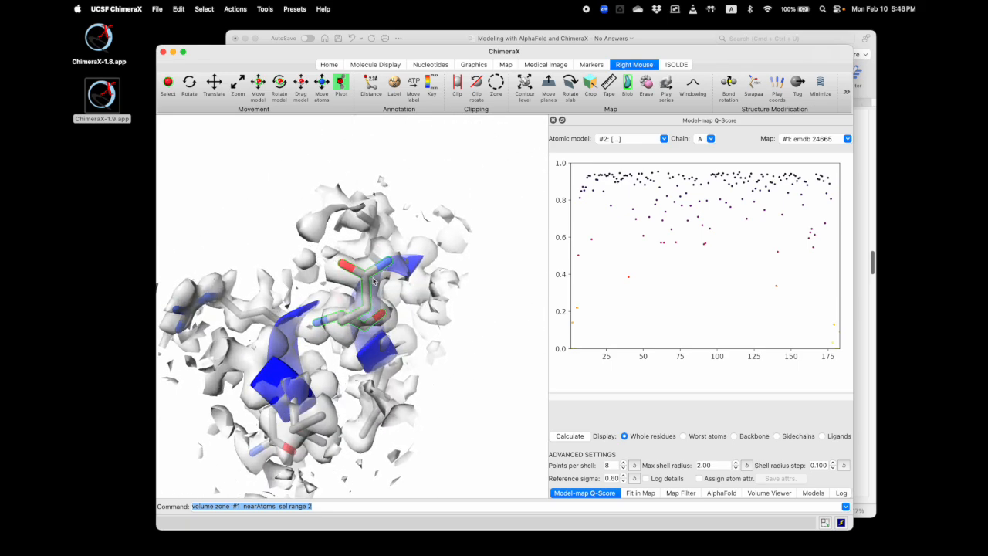
{"action": "left_click", "coordinate": [650, 172]}
{"action": "left_click_drag", "start_coordinate": [473, 272], "coordinate": [404, 290]}
{"action": "mouse_move", "coordinate": [629, 280]}
{"action": "left_click", "coordinate": [629, 280]}
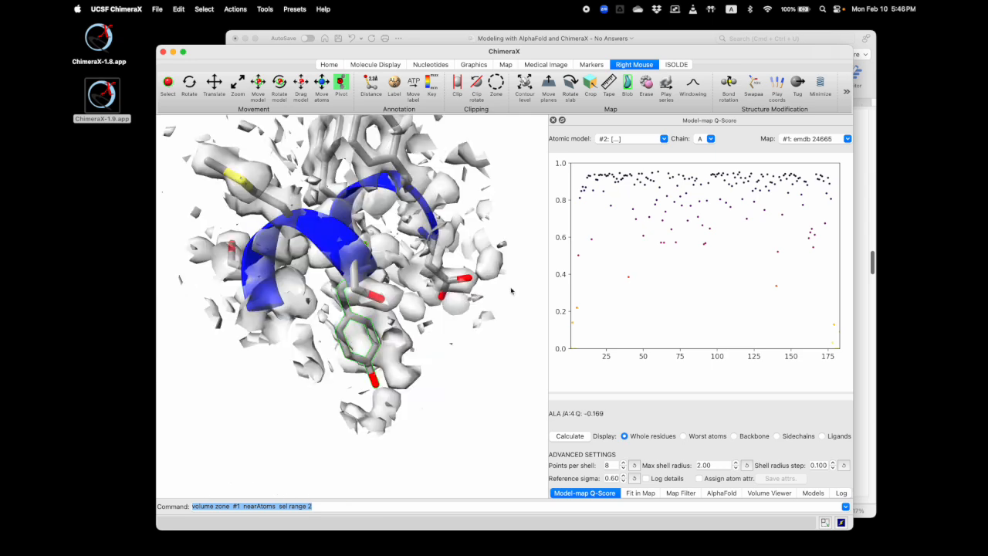
{"action": "left_click_drag", "start_coordinate": [433, 302], "coordinate": [382, 259]}
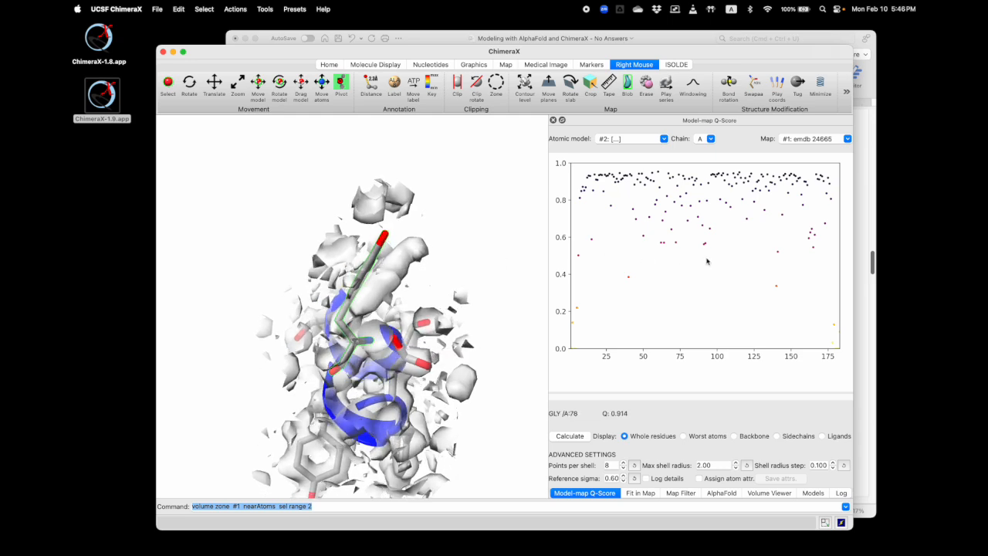
Go to the residue scoring just below 0.6 near position 64 in the plot and examine its fit and surroundings
{"action": "left_click", "coordinate": [664, 243]}
{"action": "left_click_drag", "start_coordinate": [392, 284], "coordinate": [414, 284]}
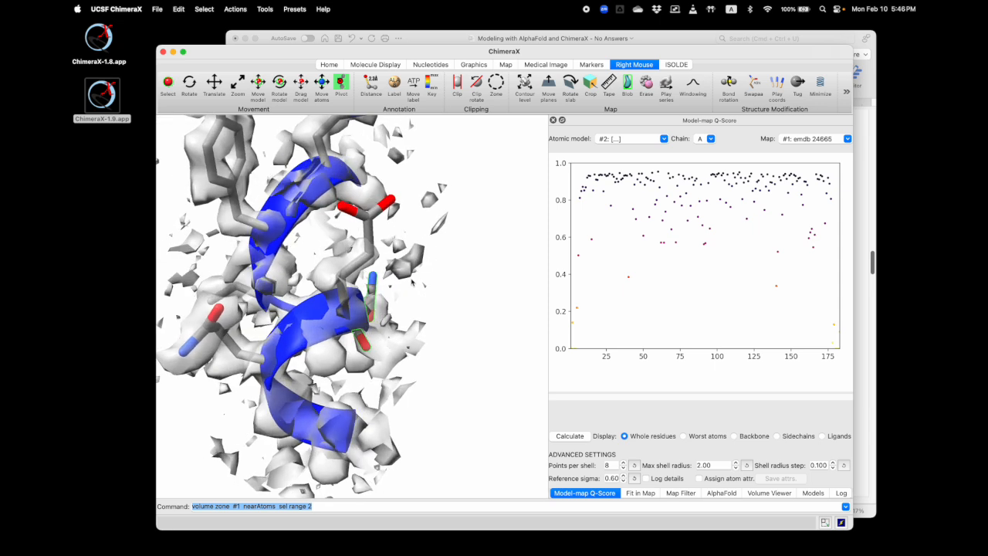
{"action": "left_click_drag", "start_coordinate": [376, 242], "coordinate": [380, 218]}
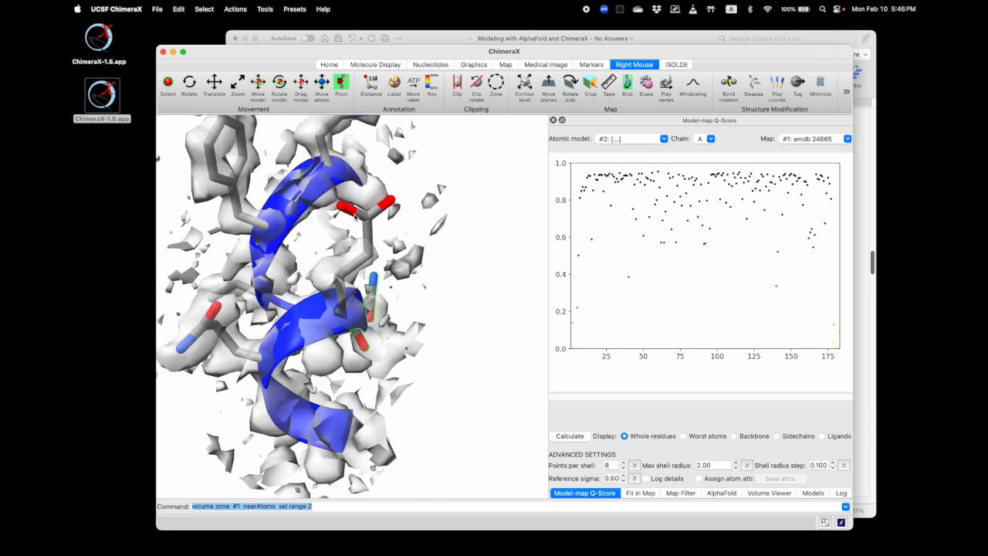
{"action": "left_click_drag", "start_coordinate": [380, 217], "coordinate": [392, 227]}
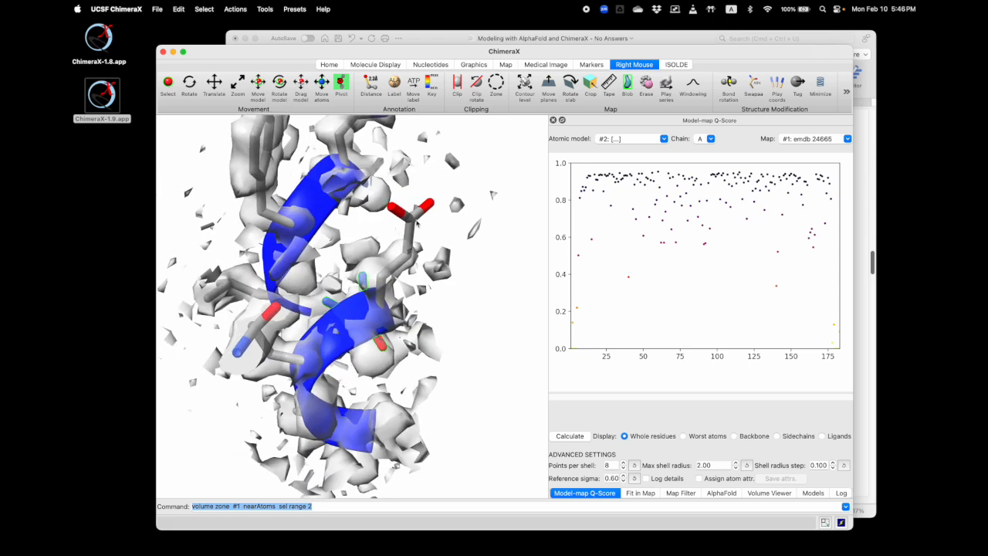
{"action": "mouse_move", "coordinate": [421, 227]}
{"action": "left_mouse_down"}
{"action": "mouse_move", "coordinate": [411, 225]}
{"action": "mouse_move", "coordinate": [433, 224]}
{"action": "left_mouse_up"}
Return to the low-scoring residue near position 40 and compare its ring with the empty density beside it
{"action": "mouse_move", "coordinate": [633, 279]}
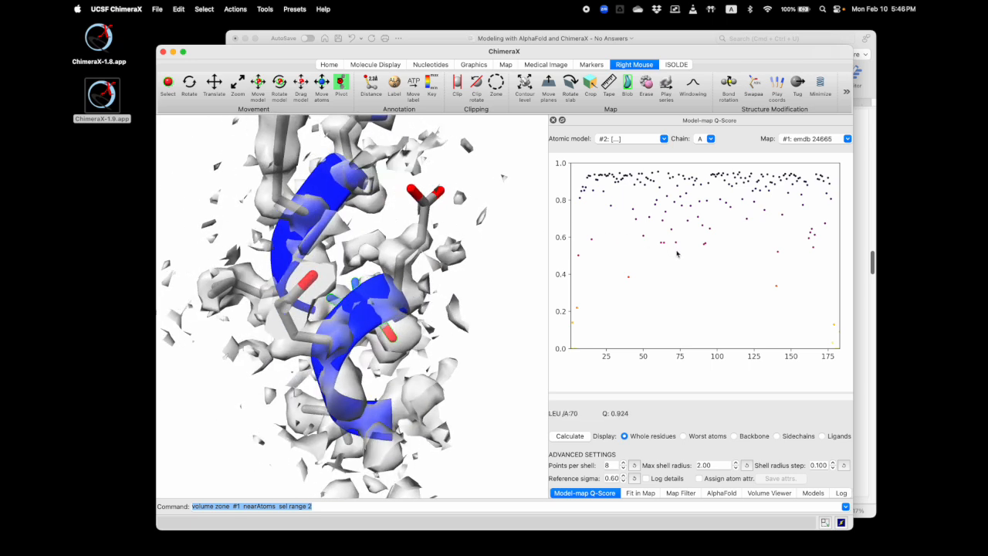
{"action": "left_click", "coordinate": [627, 280]}
{"action": "left_click_drag", "start_coordinate": [354, 278], "coordinate": [369, 333]}
{"action": "scroll", "coordinate": [361, 287], "scroll_direction": "up", "scroll_amount": 3}
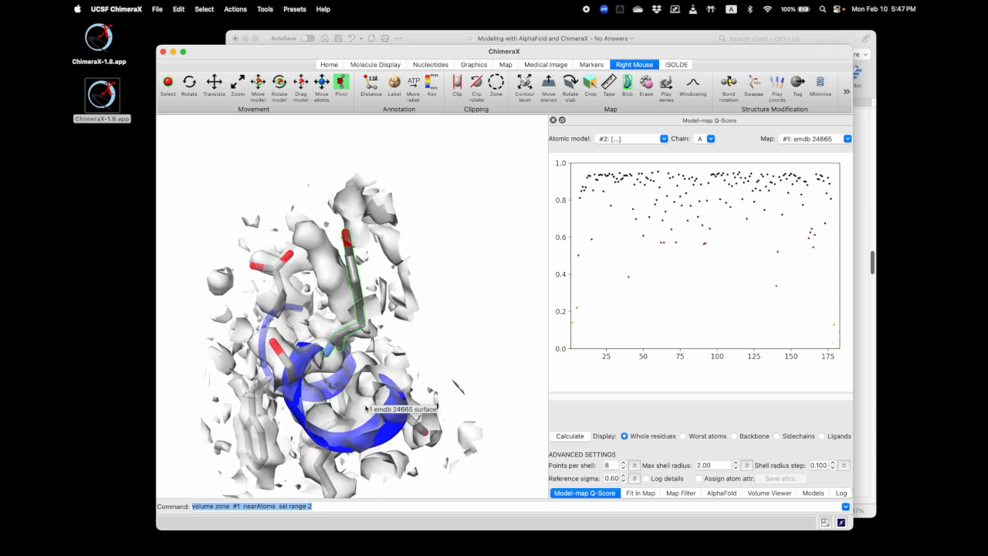
Associate the map with the AlphaFold model by running clipper assoc #1 to #2, using the model list to check the IDs
{"action": "type", "text": "clipper assoc #1"}
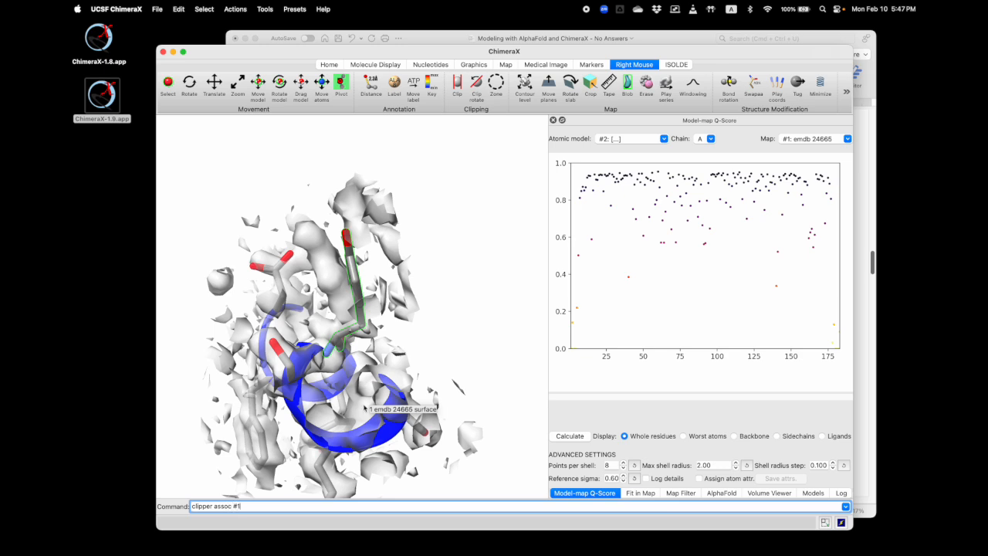
{"action": "left_click", "coordinate": [811, 492]}
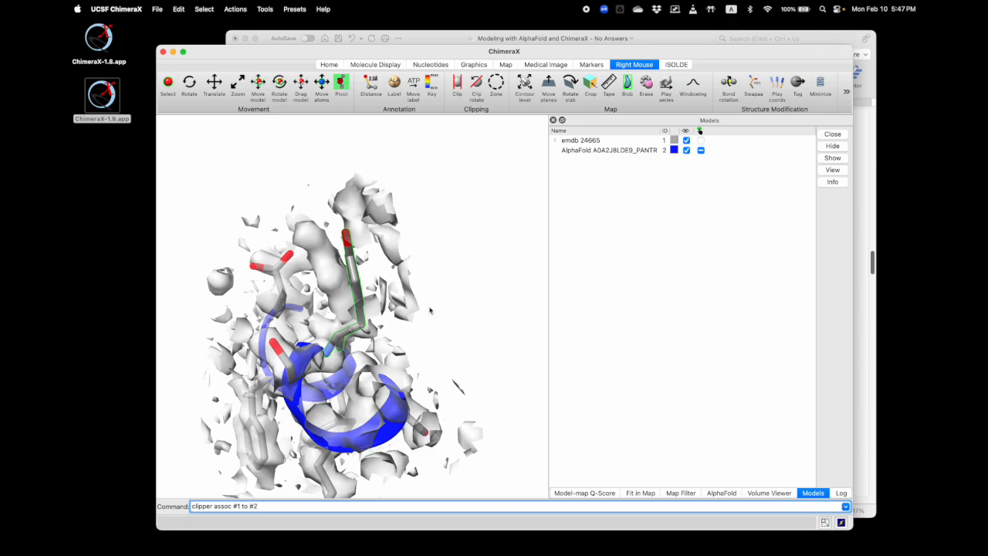
{"action": "key", "text": "Return"}
{"action": "left_click_drag", "start_coordinate": [409, 241], "coordinate": [363, 308]}
{"action": "scroll", "coordinate": [347, 244], "scroll_direction": "up", "scroll_amount": 10}
{"action": "scroll", "coordinate": [358, 281], "scroll_direction": "down", "scroll_amount": 5}
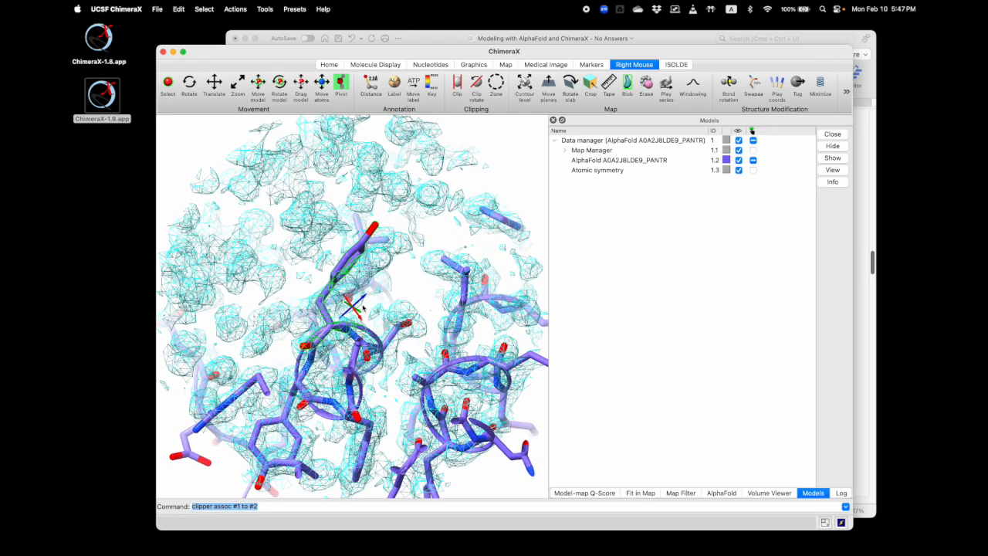
Add hydrogens to the model with the addh command
{"action": "type", "text": "addh"}
{"action": "key", "text": "Return"}
{"action": "left_click_drag", "start_coordinate": [372, 276], "coordinate": [385, 274]}
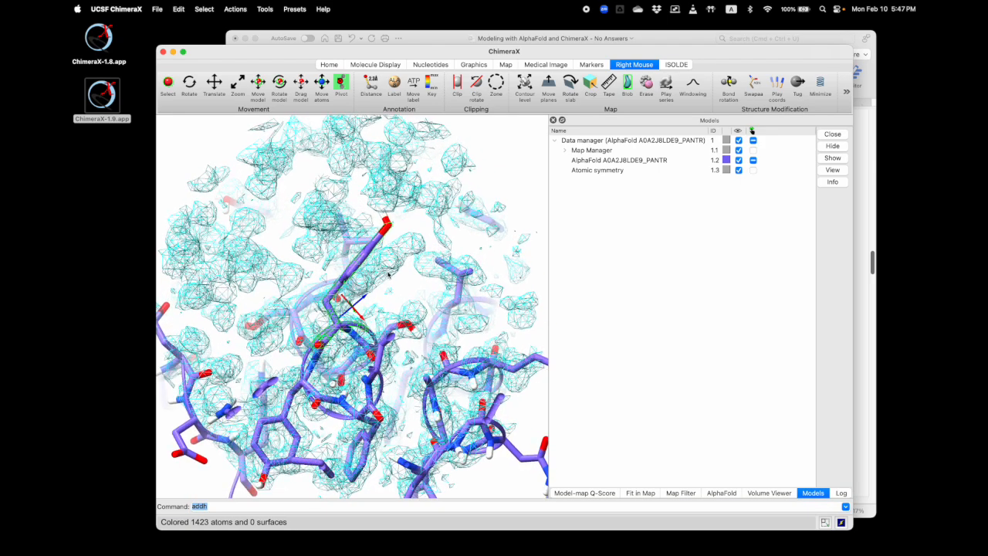
Launch ISOLDE with the command isolde start and dock its window with the other panels
{"action": "type", "text": "isolde start"}
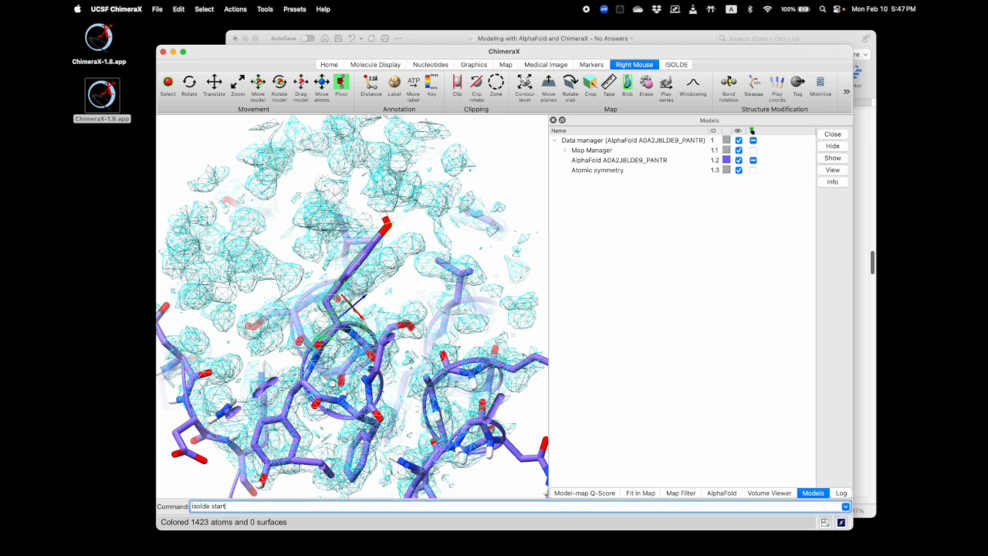
{"action": "left_click", "coordinate": [676, 65]}
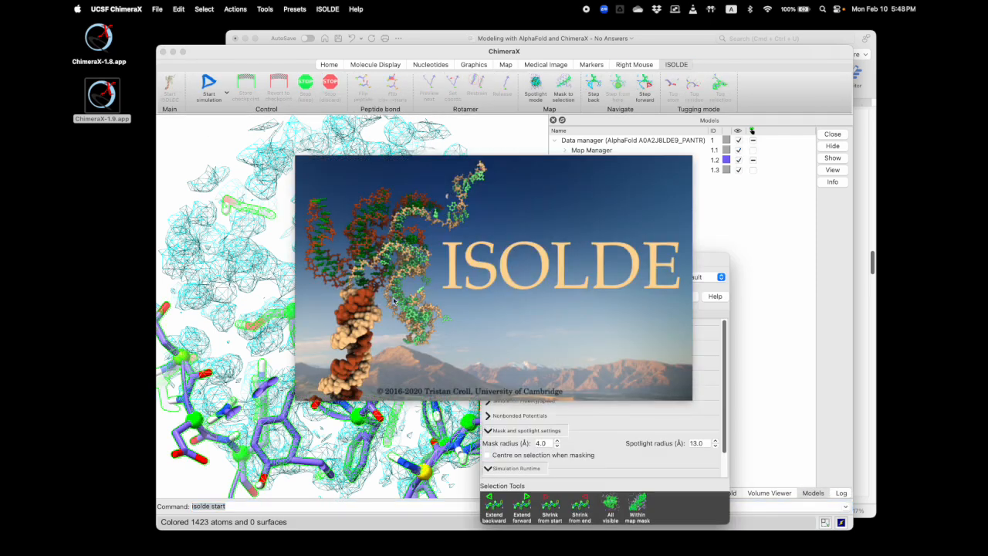
{"action": "left_click_drag", "start_coordinate": [688, 264], "coordinate": [764, 232]}
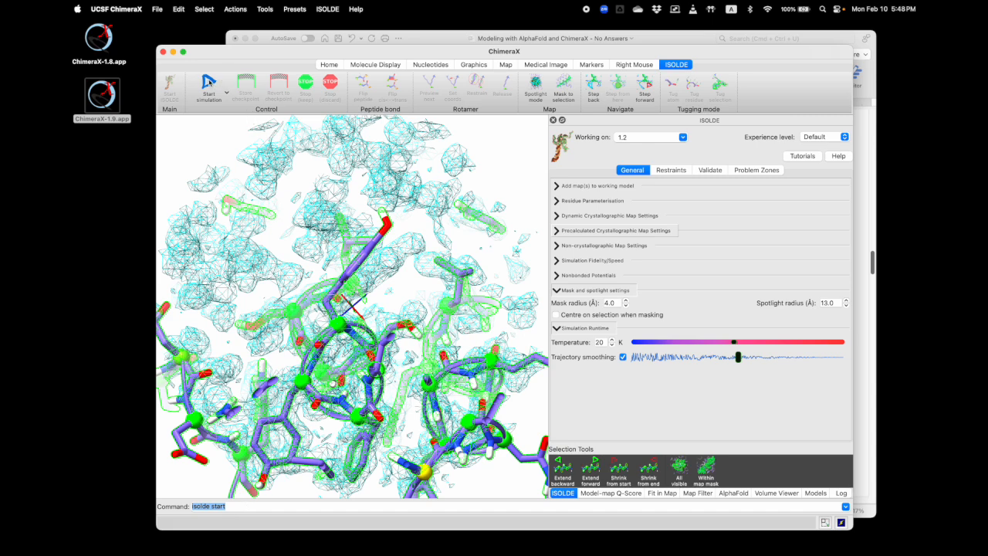
{"action": "mouse_move", "coordinate": [396, 283]}
{"action": "left_mouse_down"}
{"action": "mouse_move", "coordinate": [408, 288]}
{"action": "mouse_move", "coordinate": [386, 287]}
{"action": "left_mouse_up"}
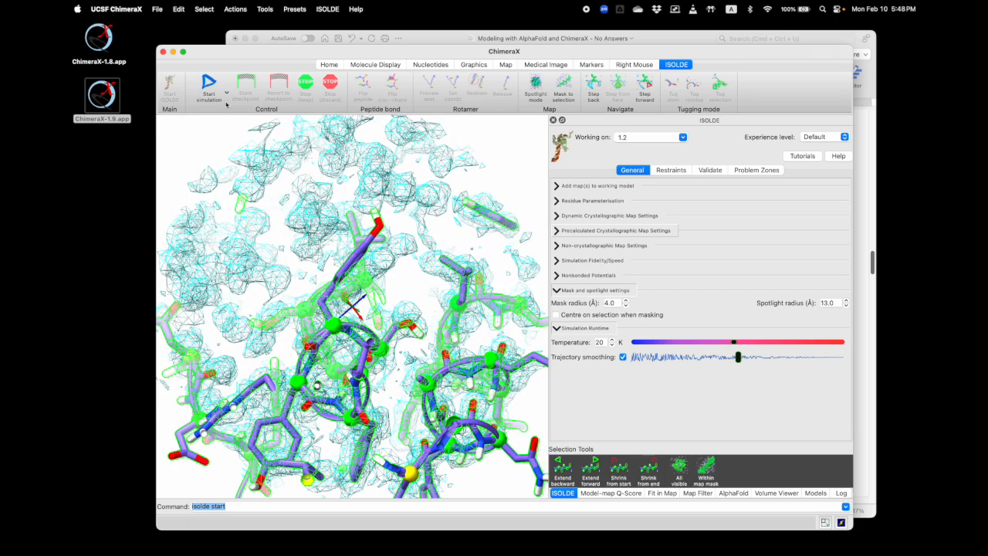
Run an ISOLDE simulation on the model, examine the misfit ring from another angle, and stop the simulation keeping its result
{"action": "left_click", "coordinate": [209, 82]}
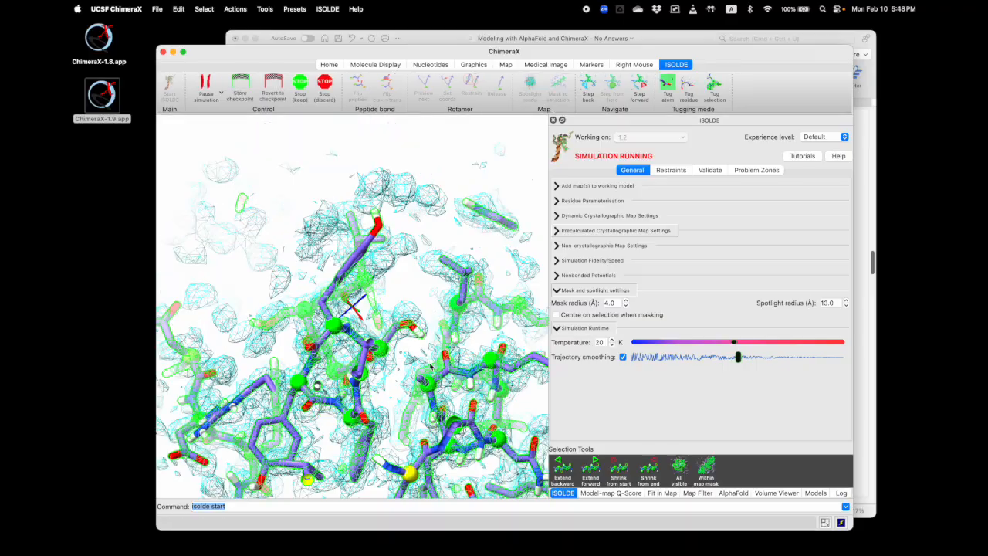
{"action": "left_click_drag", "start_coordinate": [417, 357], "coordinate": [347, 232]}
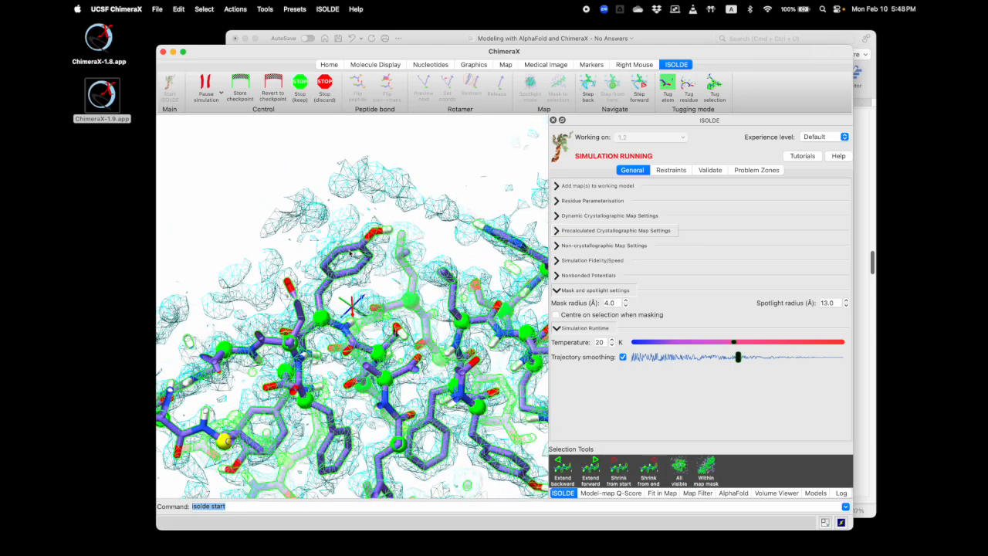
{"action": "left_click", "coordinate": [300, 83]}
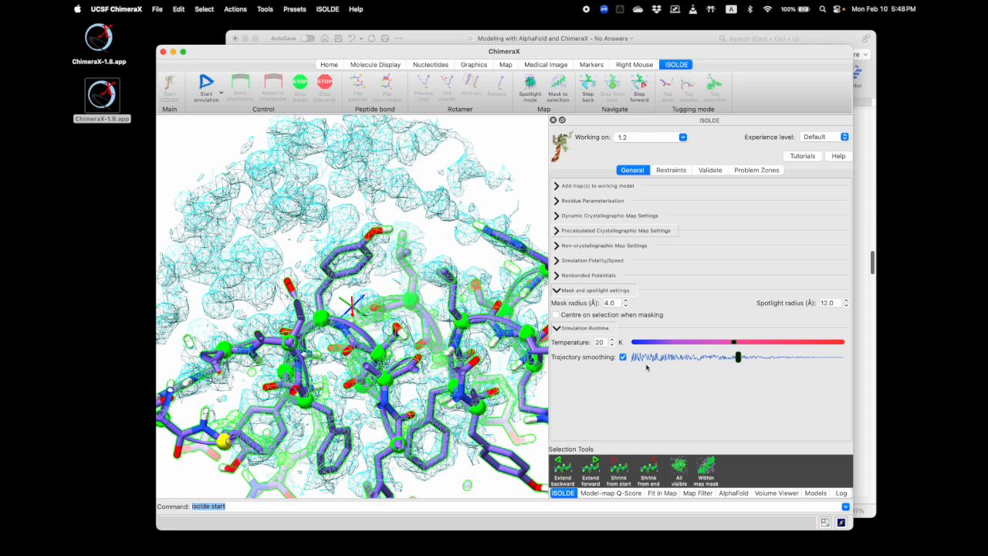
Plot new Q-scores for model #1.2 against its associated map 1.1.1.1 emdb 24665
{"action": "left_click", "coordinate": [619, 493]}
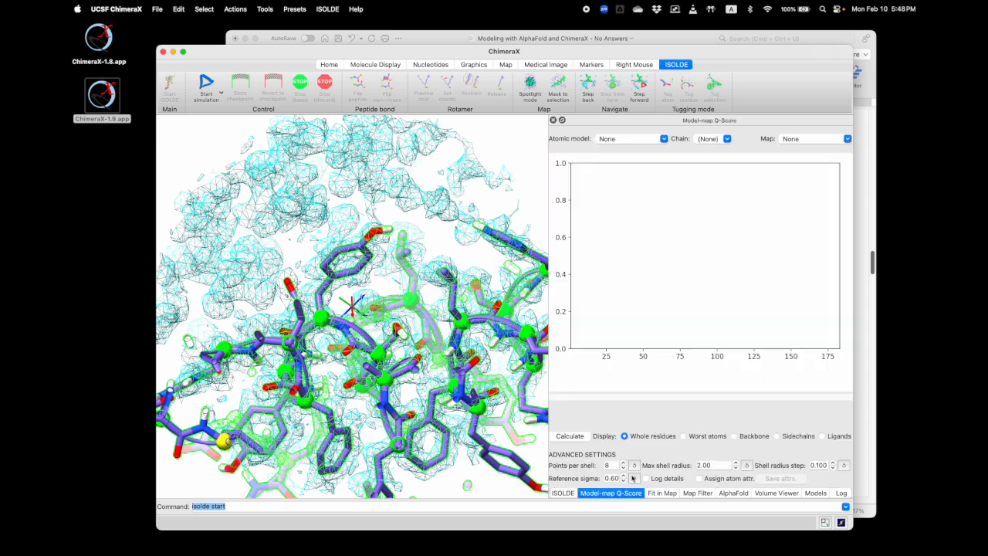
{"action": "left_click", "coordinate": [625, 139]}
{"action": "left_click", "coordinate": [628, 146]}
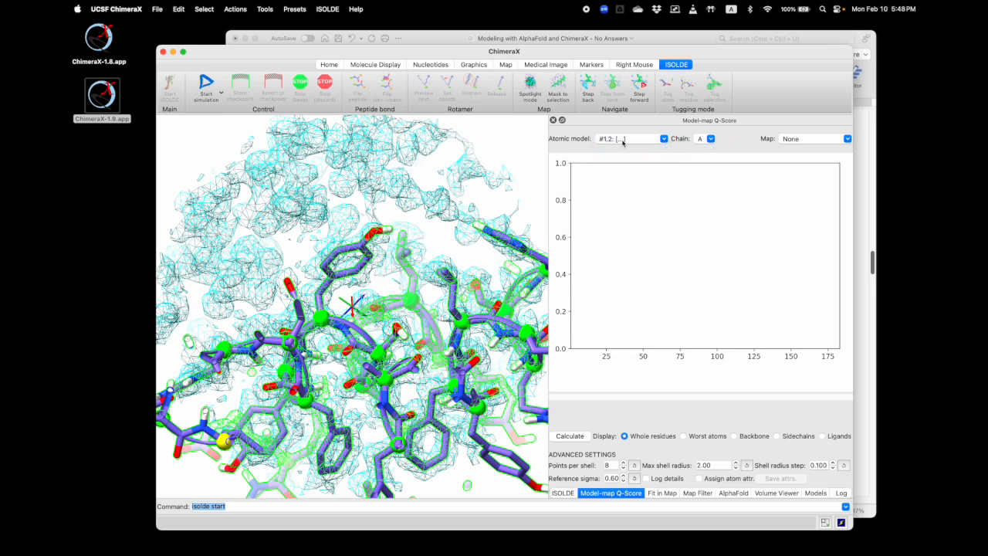
{"action": "left_click", "coordinate": [826, 138]}
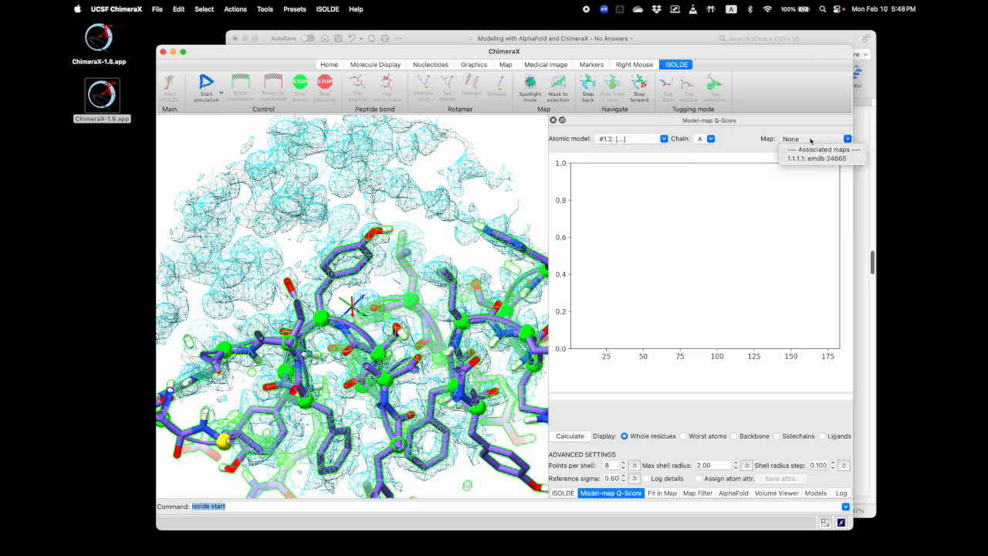
{"action": "left_click", "coordinate": [823, 158]}
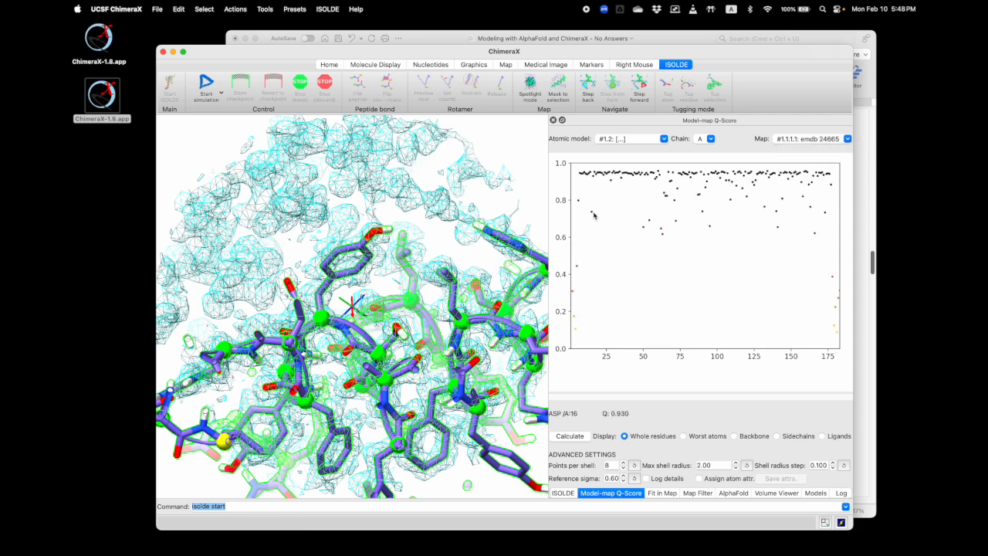
Go to low-scoring GLU 63 from the Q-score plot, inspect its side chain, and start an ISOLDE simulation around it
{"action": "left_click", "coordinate": [663, 236]}
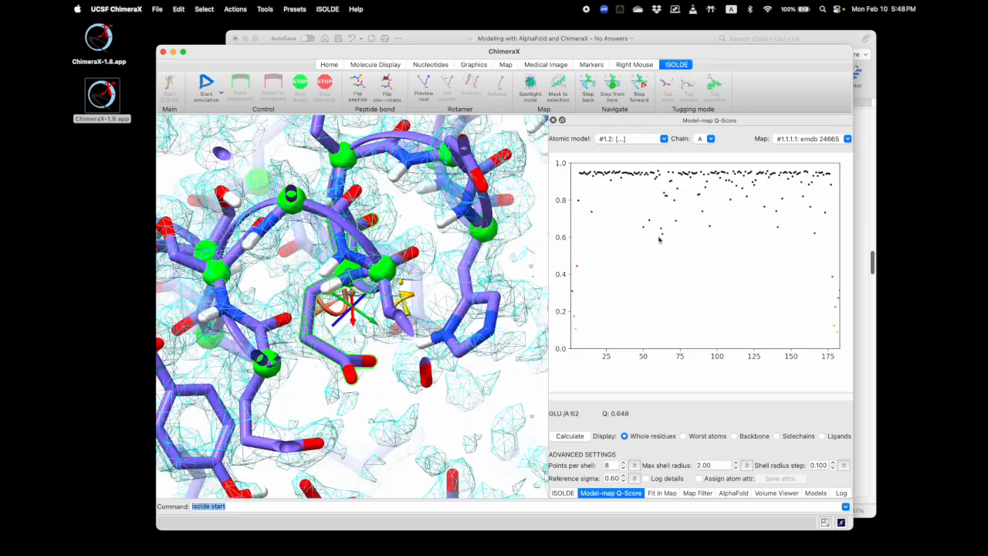
{"action": "left_click_drag", "start_coordinate": [409, 278], "coordinate": [345, 328]}
{"action": "mouse_move", "coordinate": [360, 287]}
{"action": "left_mouse_down"}
{"action": "mouse_move", "coordinate": [330, 274]}
{"action": "mouse_move", "coordinate": [365, 283]}
{"action": "left_mouse_up"}
{"action": "left_click", "coordinate": [200, 88]}
{"action": "mouse_move", "coordinate": [352, 274]}
{"action": "left_mouse_down"}
{"action": "mouse_move", "coordinate": [340, 276]}
{"action": "mouse_move", "coordinate": [352, 255]}
{"action": "left_mouse_up"}
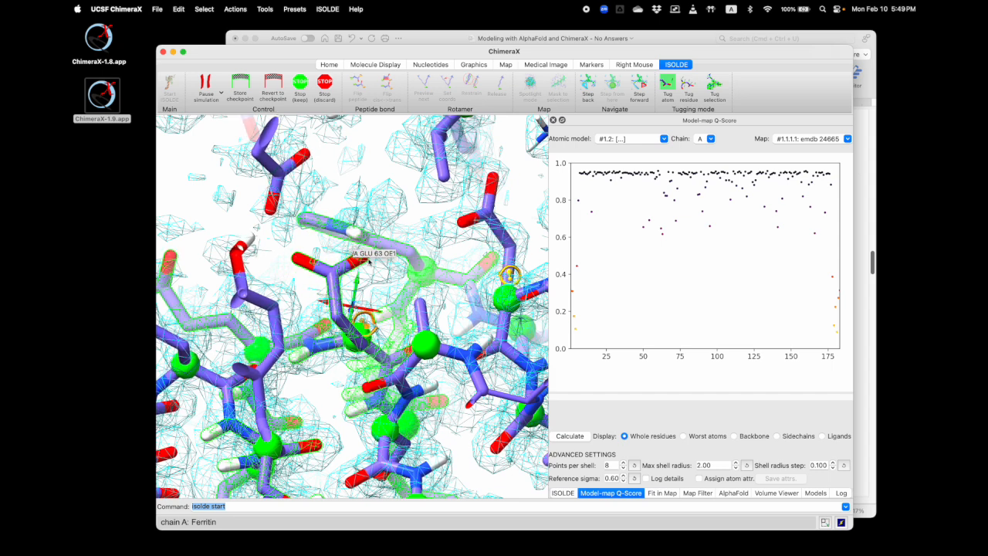
Tug the GLU 63 side chain toward its density and inspect the low-scoring residue near position 95 from the Q-score plot
{"action": "mouse_move", "coordinate": [414, 288]}
{"action": "left_mouse_down"}
{"action": "mouse_move", "coordinate": [383, 296]}
{"action": "mouse_move", "coordinate": [377, 284]}
{"action": "mouse_move", "coordinate": [396, 279]}
{"action": "mouse_move", "coordinate": [409, 292]}
{"action": "left_mouse_up"}
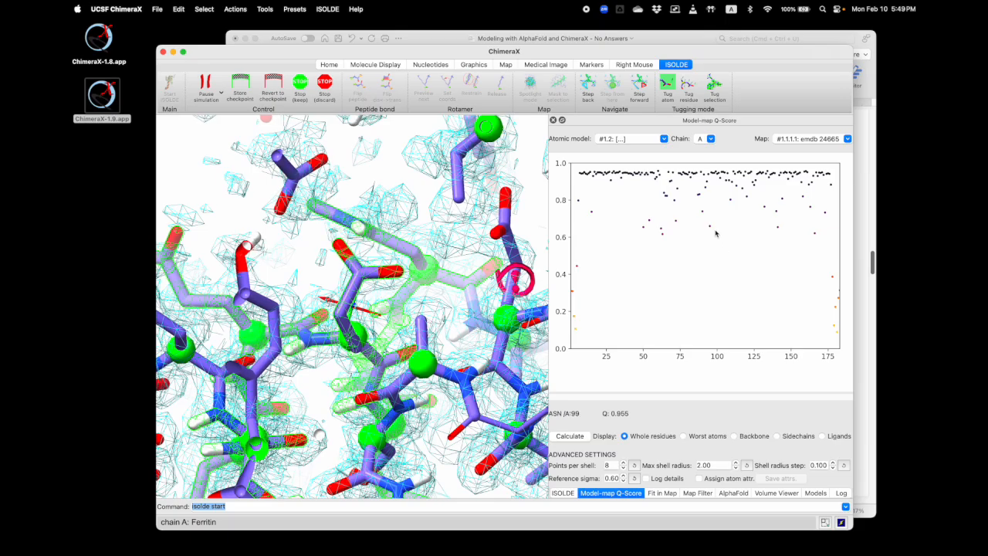
{"action": "left_click", "coordinate": [715, 233]}
{"action": "left_click_drag", "start_coordinate": [386, 351], "coordinate": [453, 326]}
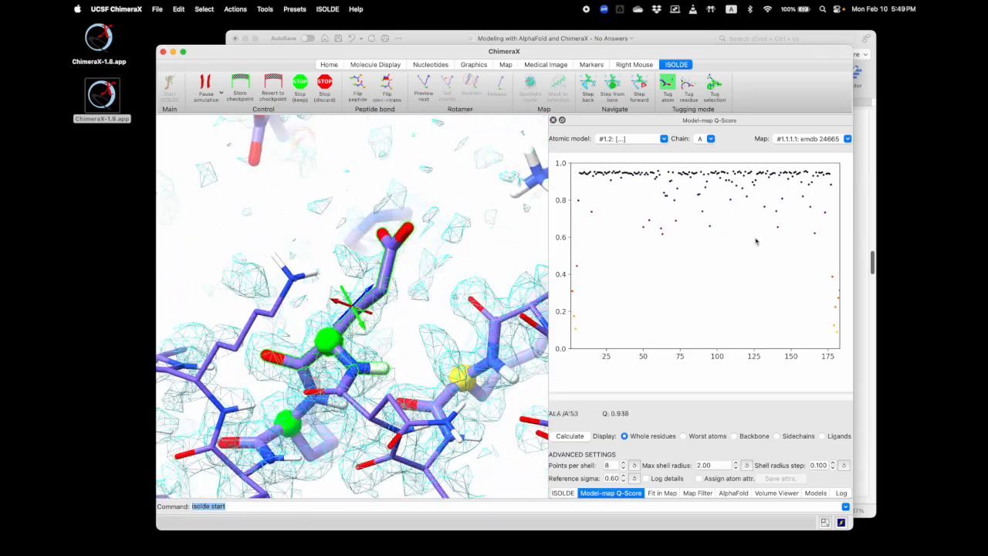
Go to the low-scoring residue near position 166 from the Q-score plot, inspect its branched side chain, and start an ISOLDE simulation around it
{"action": "left_click", "coordinate": [815, 233]}
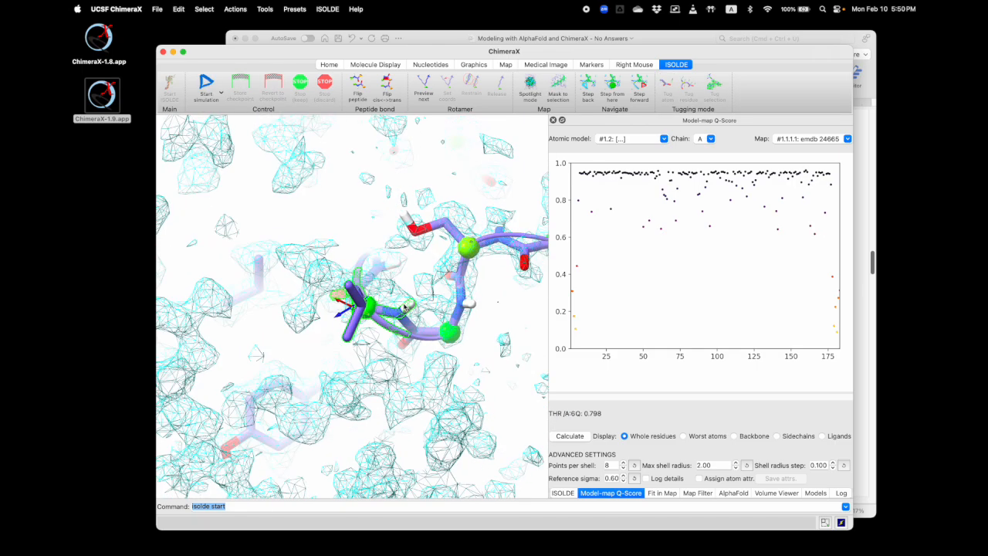
{"action": "scroll", "coordinate": [404, 308], "scroll_direction": "up", "scroll_amount": 4}
{"action": "left_click_drag", "start_coordinate": [404, 308], "coordinate": [354, 272]}
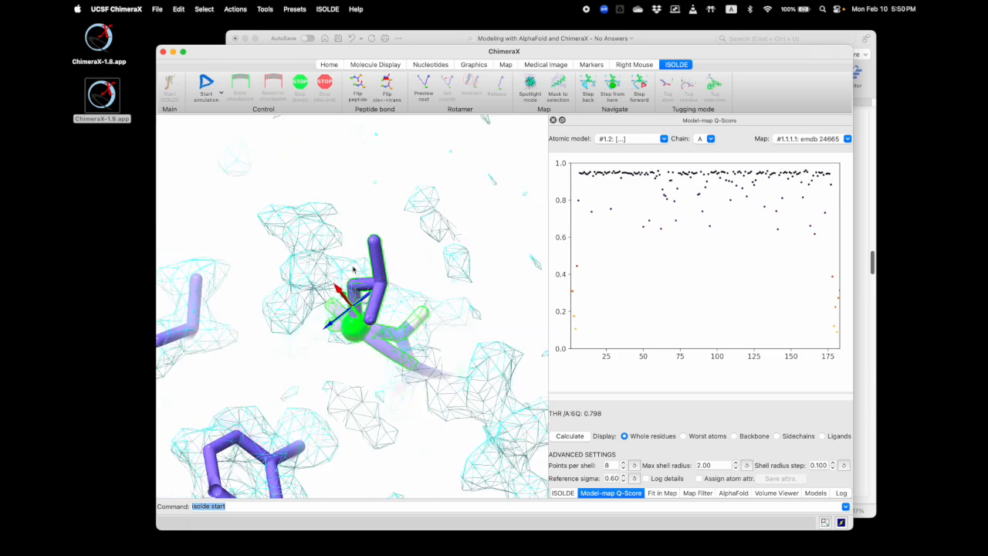
{"action": "left_click", "coordinate": [207, 85]}
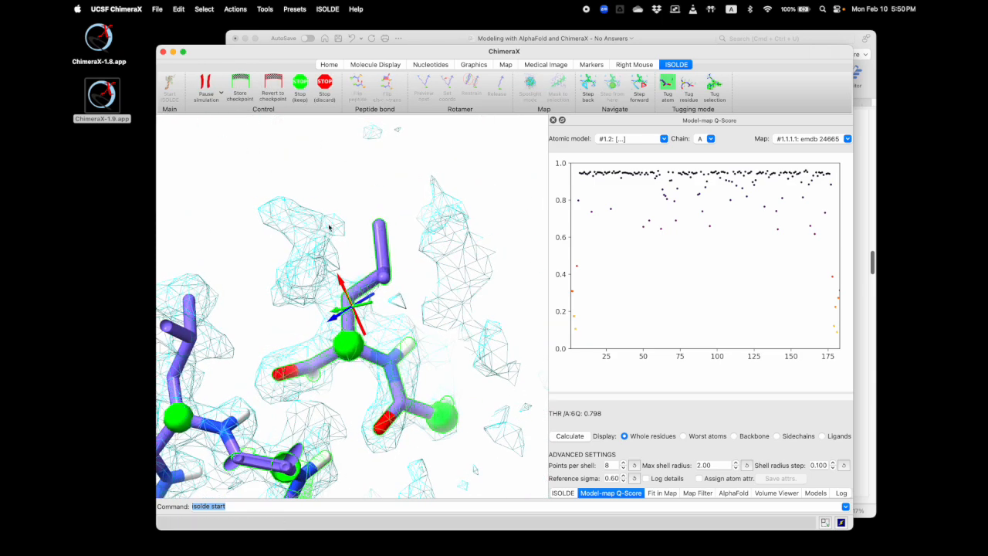
Tug the branched side chain of the residue near position 166 toward the empty density beside it
{"action": "left_click_drag", "start_coordinate": [284, 223], "coordinate": [379, 252]}
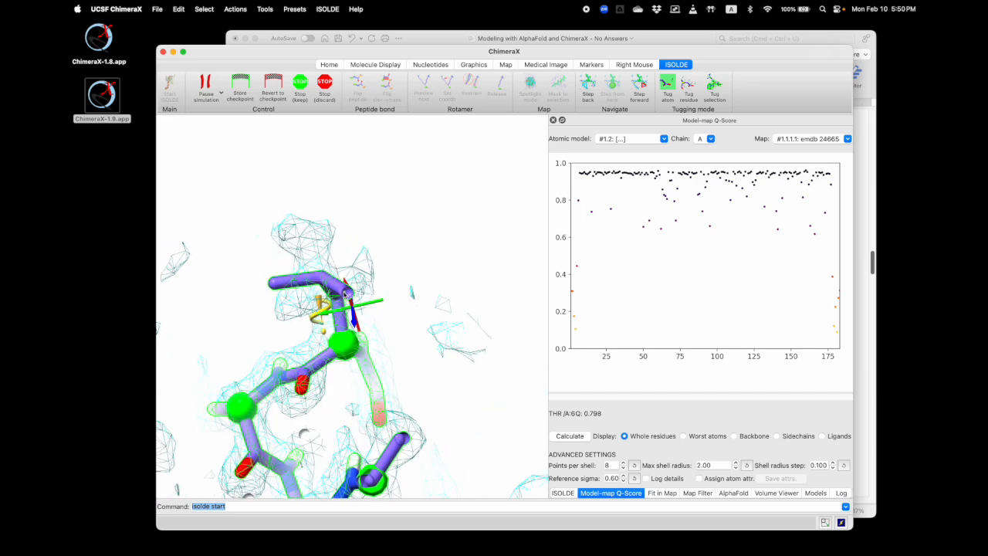
{"action": "right_click_drag", "start_coordinate": [323, 228], "coordinate": [321, 222]}
{"action": "left_click_drag", "start_coordinate": [324, 225], "coordinate": [379, 235]}
{"action": "right_click_drag", "start_coordinate": [307, 274], "coordinate": [315, 234]}
{"action": "left_click_drag", "start_coordinate": [315, 234], "coordinate": [358, 283]}
{"action": "right_click_drag", "start_coordinate": [323, 276], "coordinate": [291, 290]}
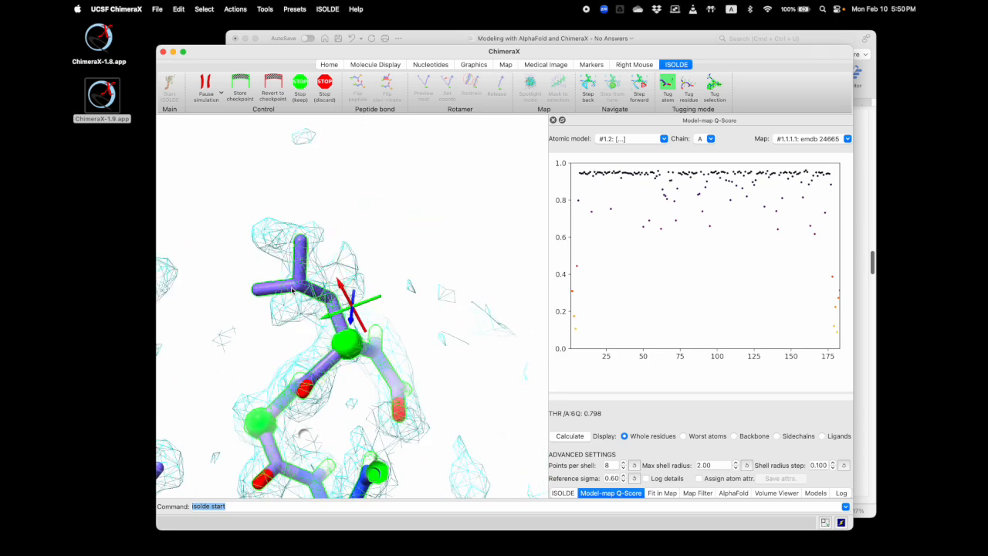
Tug the side chain's two tip atoms into the separate lobes of the density, checking the fit from several angles
{"action": "left_click_drag", "start_coordinate": [300, 332], "coordinate": [340, 300]}
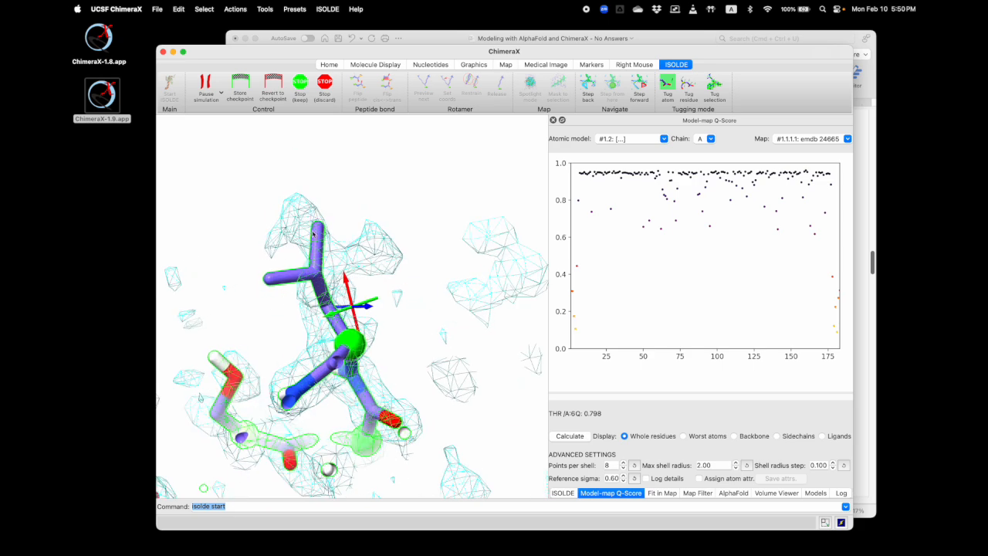
{"action": "right_click_drag", "start_coordinate": [381, 245], "coordinate": [394, 260]}
{"action": "left_click_drag", "start_coordinate": [401, 302], "coordinate": [318, 242]}
{"action": "scroll", "coordinate": [382, 344], "scroll_direction": "down", "scroll_amount": 3}
{"action": "scroll", "coordinate": [381, 342], "scroll_direction": "up", "scroll_amount": 3}
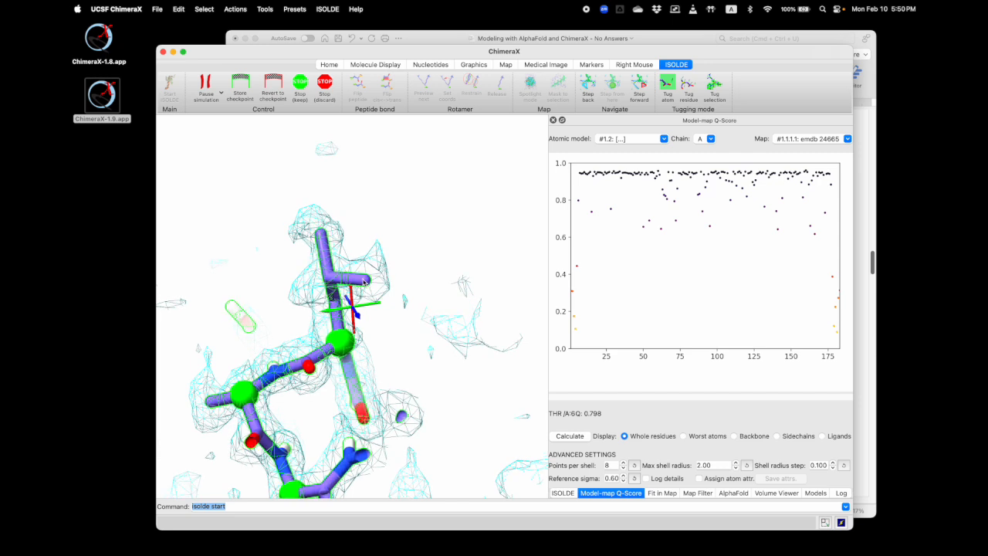
{"action": "right_click_drag", "start_coordinate": [318, 304], "coordinate": [298, 300]}
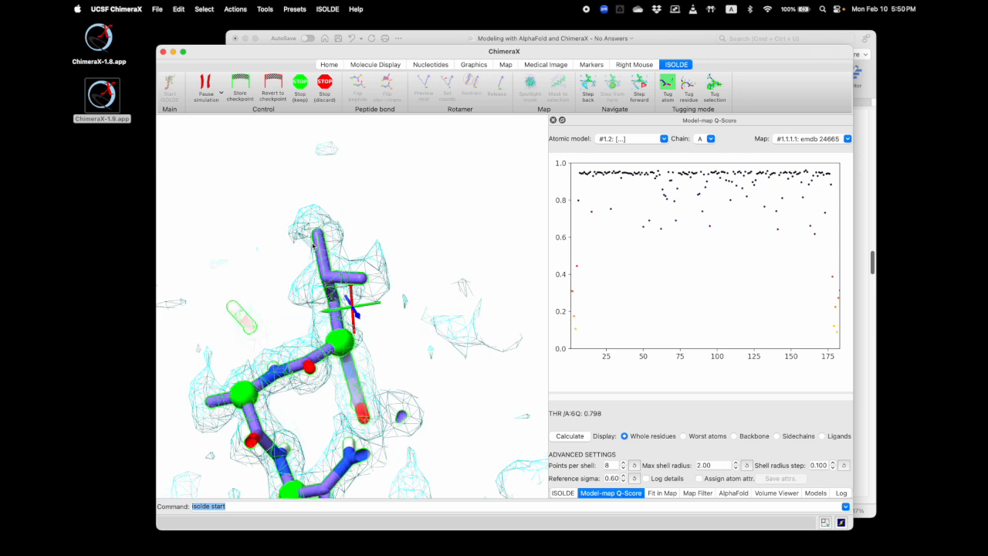
Tug the tip atoms out of the lobes and around to try other orientations of the branched side chain
{"action": "mouse_move", "coordinate": [321, 237]}
{"action": "right_mouse_down"}
{"action": "mouse_move", "coordinate": [345, 261]}
{"action": "mouse_move", "coordinate": [342, 277]}
{"action": "mouse_move", "coordinate": [330, 278]}
{"action": "right_mouse_up"}
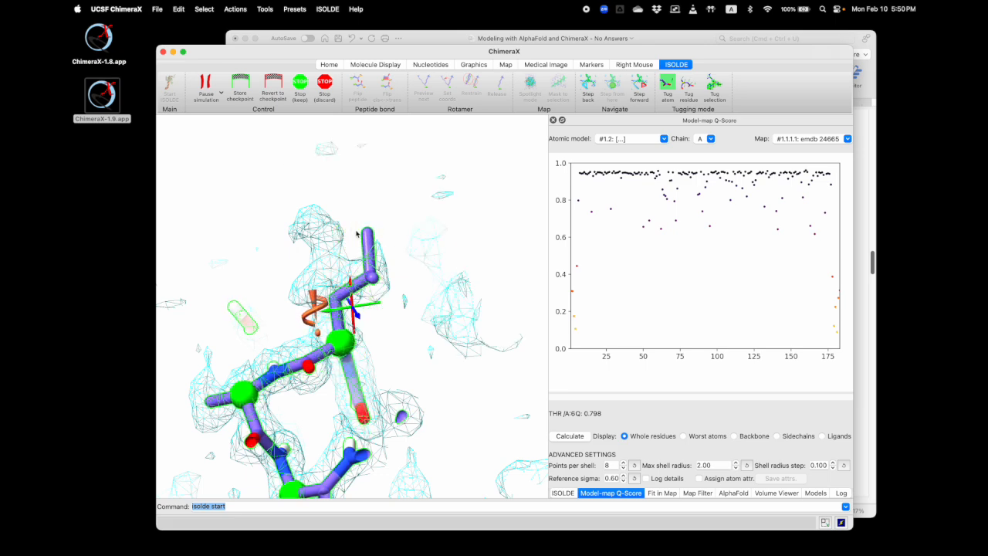
{"action": "right_click_drag", "start_coordinate": [367, 230], "coordinate": [304, 270]}
{"action": "left_click_drag", "start_coordinate": [327, 303], "coordinate": [360, 272]}
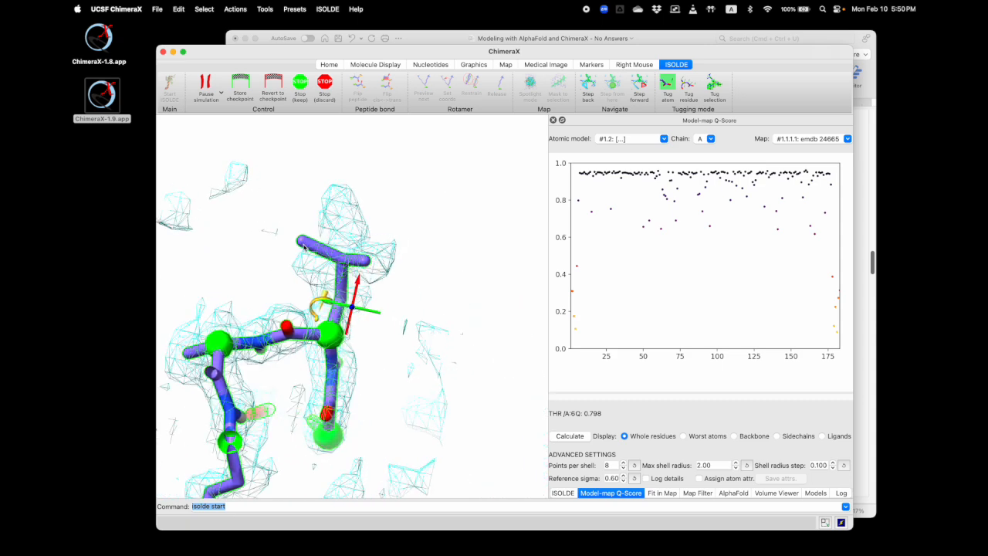
{"action": "left_click_drag", "start_coordinate": [310, 273], "coordinate": [320, 307]}
{"action": "mouse_move", "coordinate": [321, 307]}
{"action": "right_mouse_down"}
{"action": "mouse_move", "coordinate": [353, 225]}
{"action": "mouse_move", "coordinate": [322, 294]}
{"action": "right_mouse_up"}
{"action": "left_click_drag", "start_coordinate": [371, 281], "coordinate": [338, 290]}
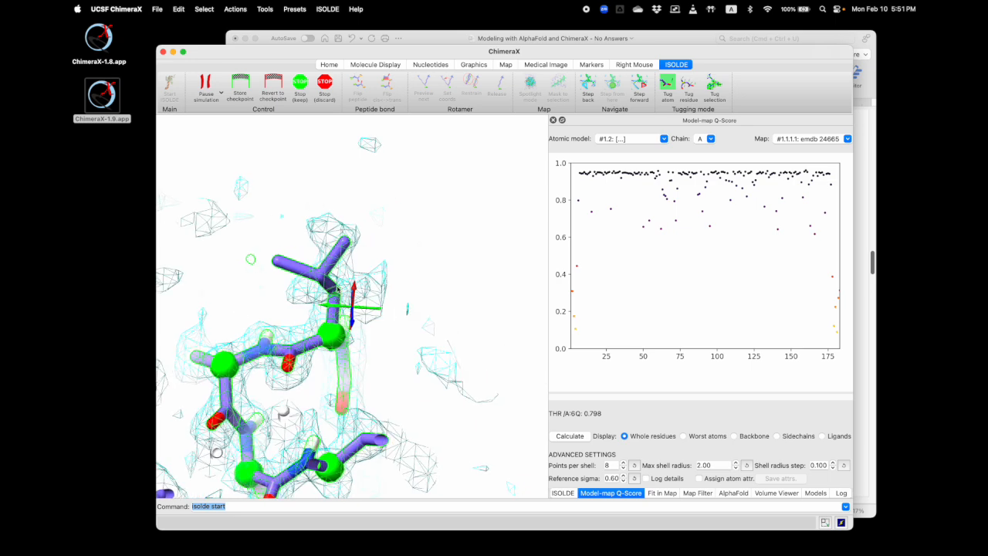
Tug the branched side chain back into both density lobes, stop the simulation keeping its result, and recalculate the Q-scores
{"action": "right_click_drag", "start_coordinate": [345, 247], "coordinate": [366, 297]}
{"action": "left_click_drag", "start_coordinate": [361, 320], "coordinate": [361, 279]}
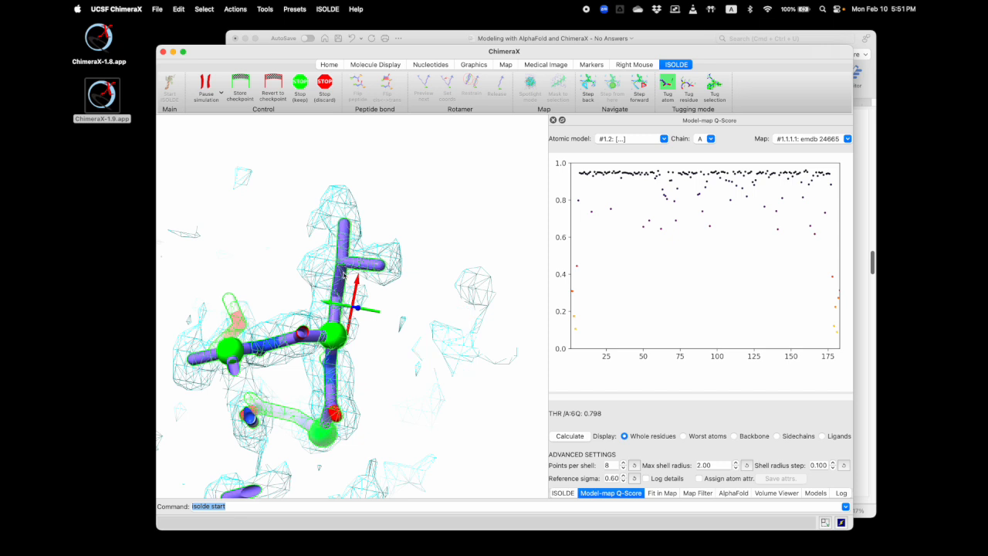
{"action": "left_click", "coordinate": [304, 86]}
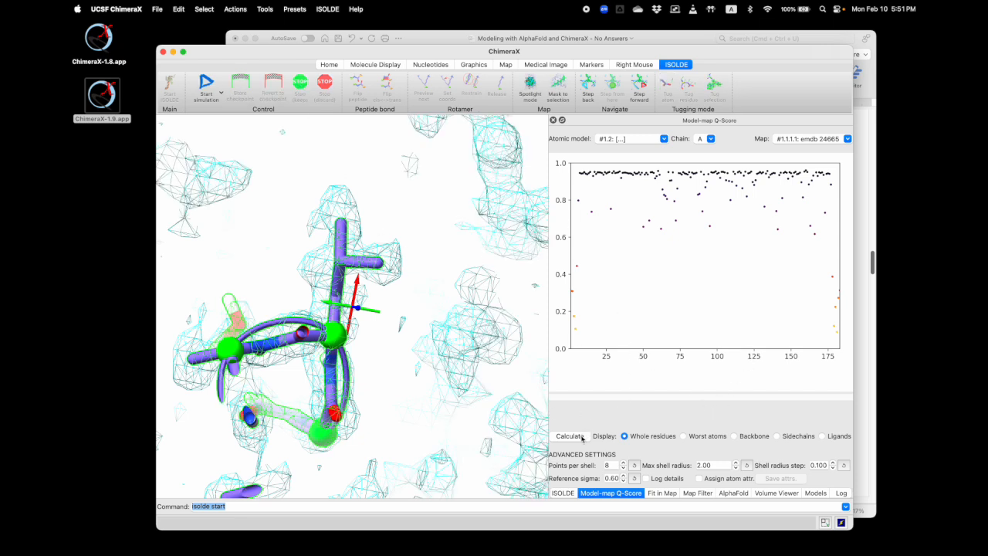
Go to the low-scoring acidic residue near position 140, inspect its misfit ring, and start an ISOLDE simulation around it
{"action": "left_click", "coordinate": [776, 229]}
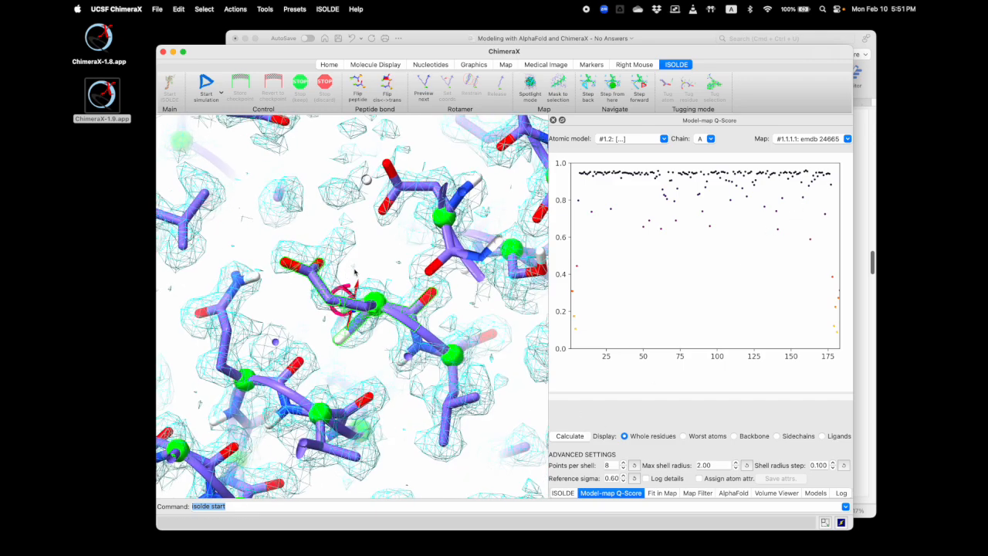
{"action": "left_click_drag", "start_coordinate": [365, 272], "coordinate": [340, 143]}
{"action": "left_click", "coordinate": [210, 85]}
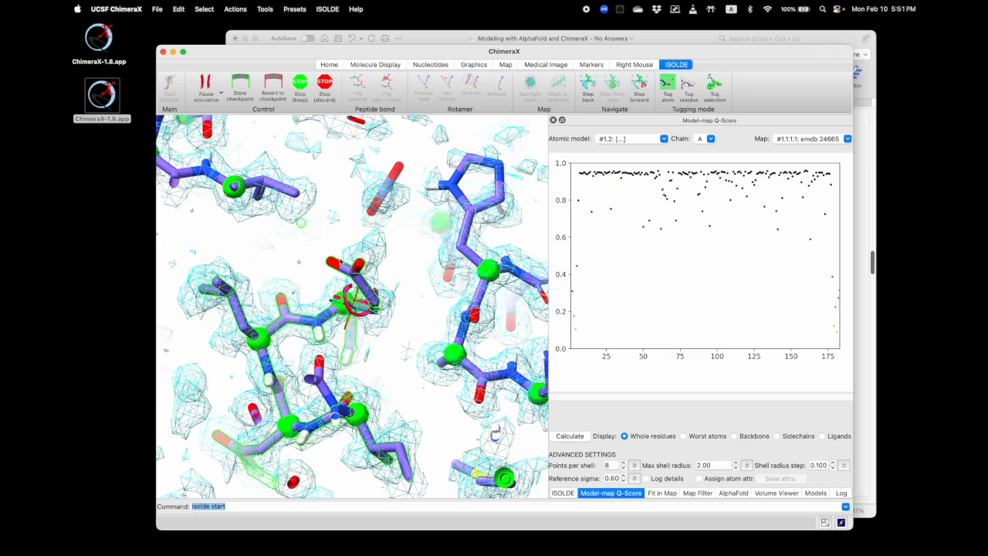
Tug the acidic side chain into its density, stop the simulation keeping its result, and recalculate the Q-scores
{"action": "left_click_drag", "start_coordinate": [417, 273], "coordinate": [358, 276]}
{"action": "left_click", "coordinate": [300, 86]}
{"action": "left_click", "coordinate": [580, 436]}
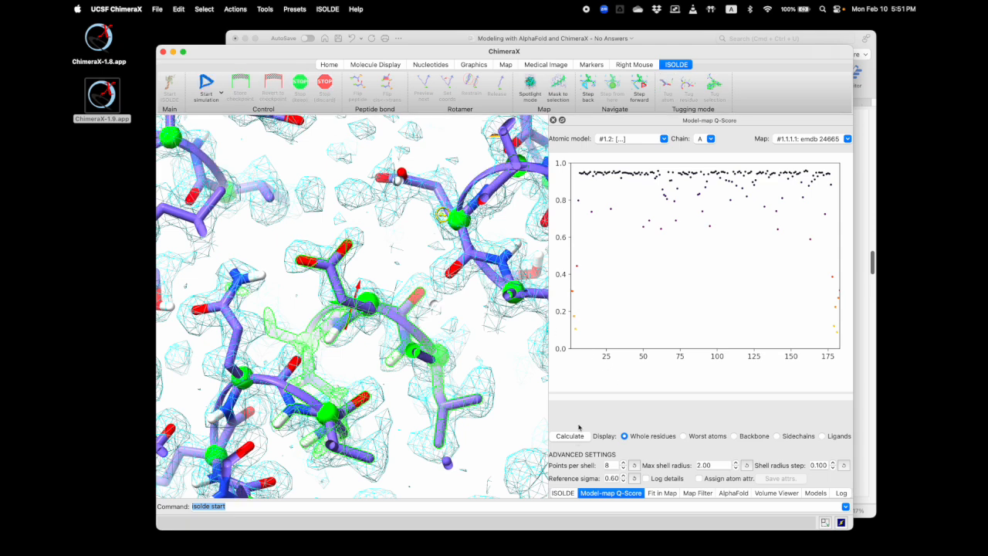
Inspect the GLN 15 side chain against the density from the Q-score plot, and examine the surrounding map region and whole model
{"action": "left_click", "coordinate": [592, 216]}
{"action": "left_click_drag", "start_coordinate": [412, 251], "coordinate": [408, 216]}
{"action": "left_click_drag", "start_coordinate": [399, 310], "coordinate": [443, 323]}
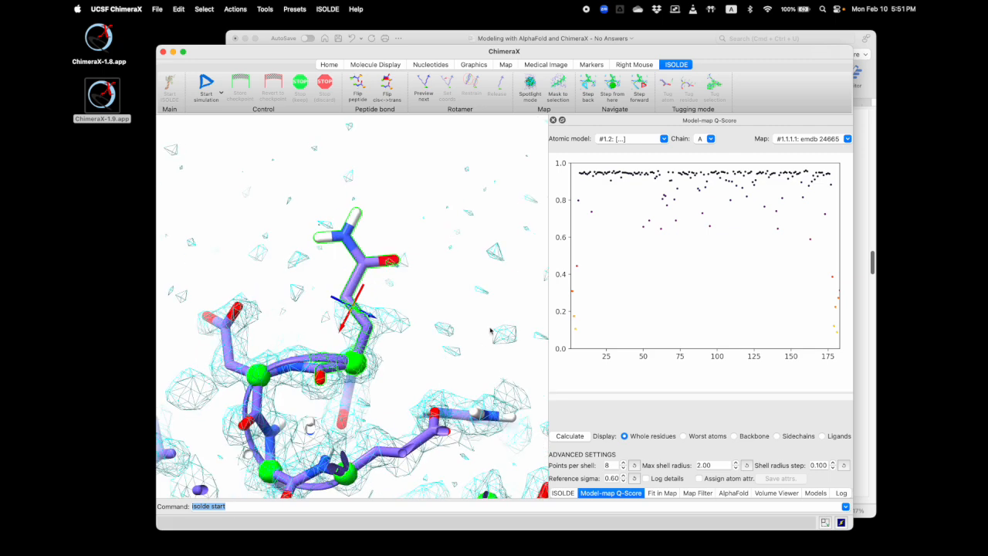
{"action": "scroll", "coordinate": [433, 315], "scroll_direction": "down", "scroll_amount": 10}
{"action": "left_click_drag", "start_coordinate": [439, 319], "coordinate": [456, 230]}
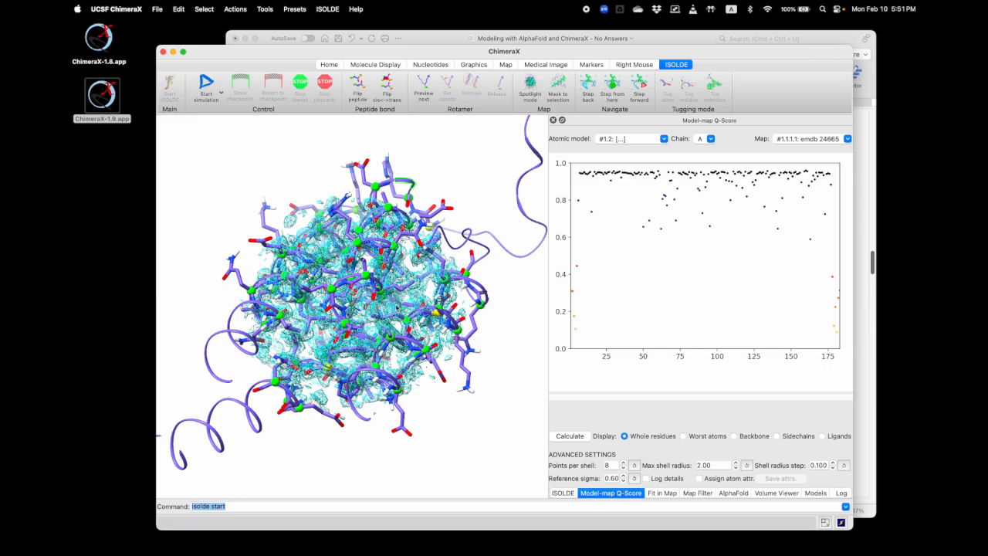
{"action": "left_click_drag", "start_coordinate": [342, 301], "coordinate": [456, 297]}
{"action": "scroll", "coordinate": [455, 297], "scroll_direction": "down", "scroll_amount": 5}
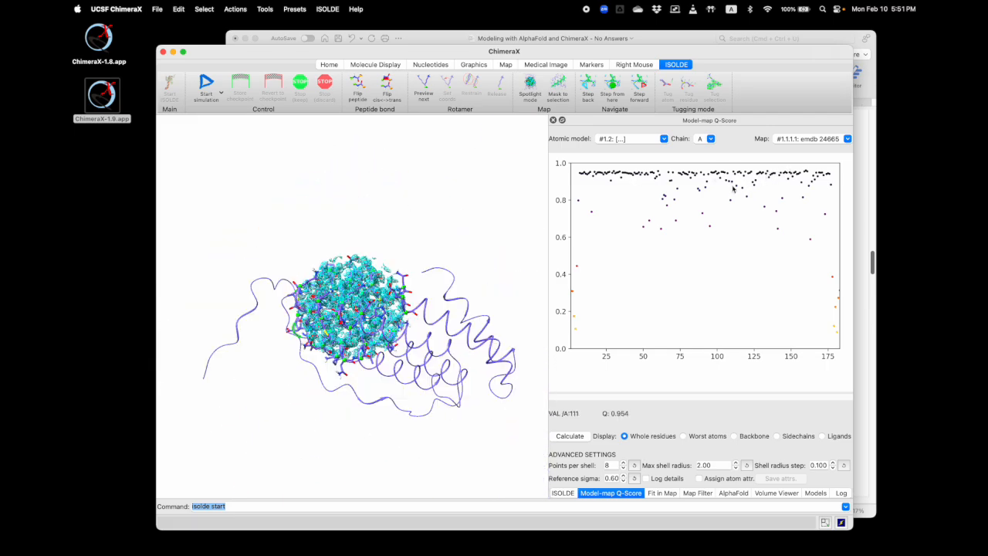